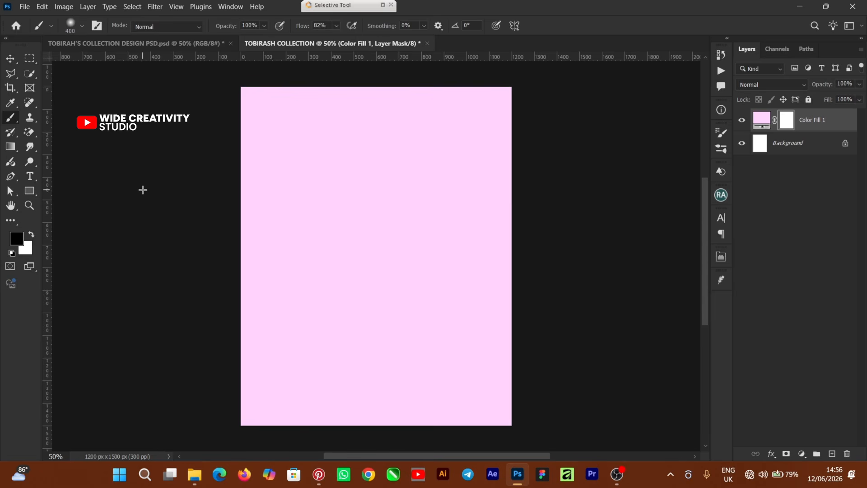
- Paint black on the Color Fill 1 mask with an 800 px soft round brush, fading the pink across the canvas's upper part
key(Caps_Lock)
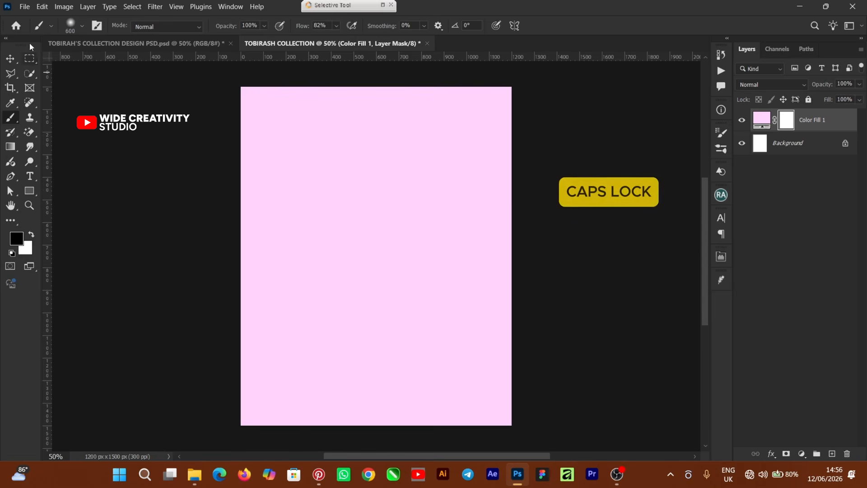
key(bracketright)
key(bracketright)
click(82, 27)
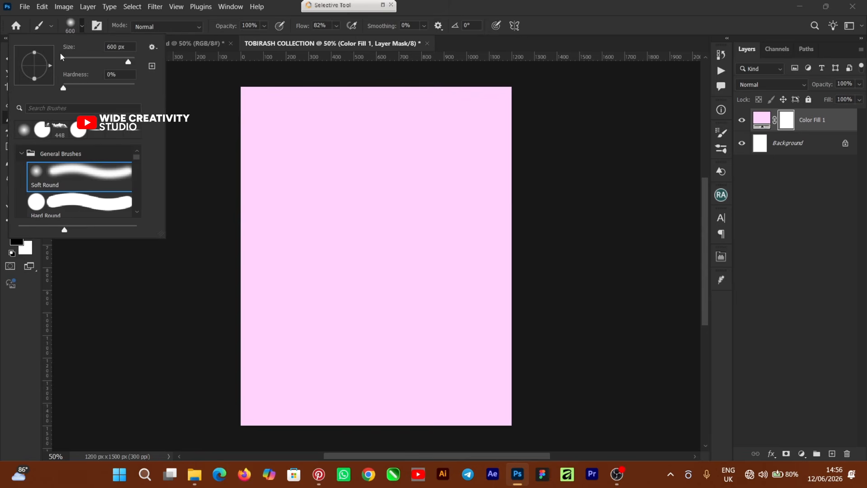
click(439, 8)
key(bracketright)
key(bracketright)
mouse_move(374, 233)
mouse_down()
mouse_move(395, 145)
mouse_move(389, 133)
mouse_move(362, 139)
mouse_move(396, 136)
mouse_move(400, 144)
mouse_move(386, 153)
mouse_move(343, 140)
mouse_move(308, 147)
mouse_move(324, 157)
mouse_move(304, 152)
mouse_move(321, 163)
mouse_move(430, 171)
mouse_move(431, 182)
mouse_move(372, 153)
mouse_move(428, 192)
mouse_move(310, 164)
mouse_up()
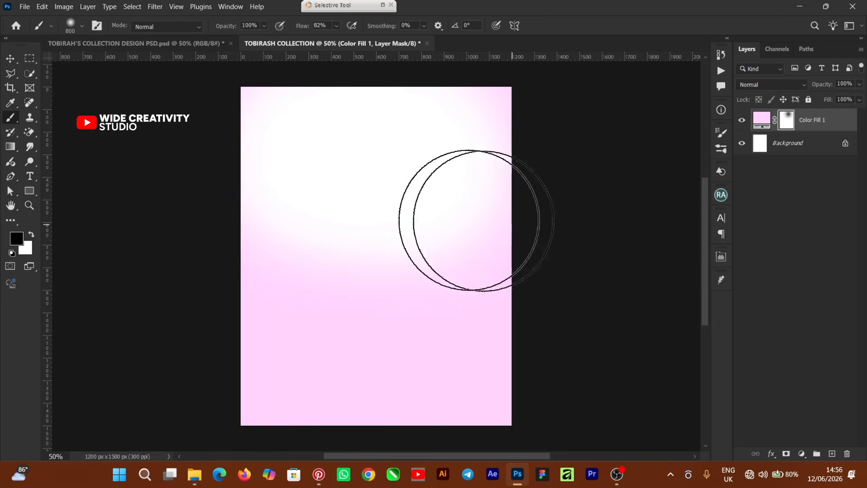
click(12, 62)
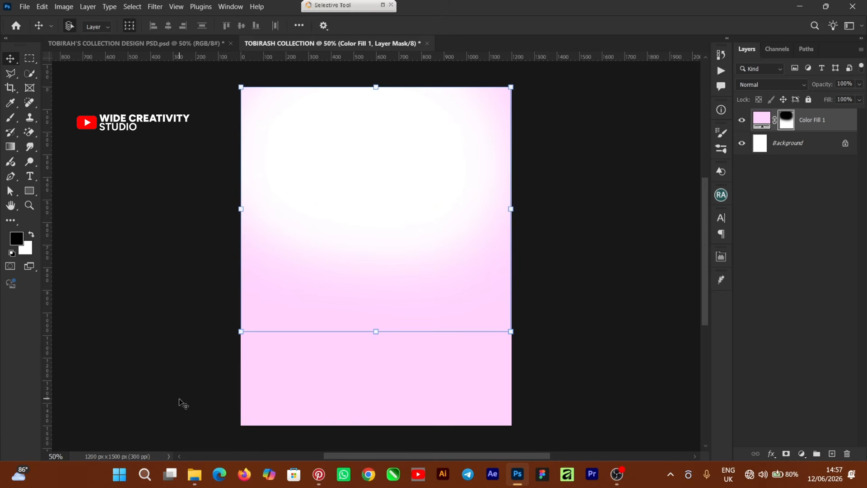
- Place the PATTERN BG image from the resources folder, scaled to about 116% and aligned to cover the canvas's upper part
click(194, 475)
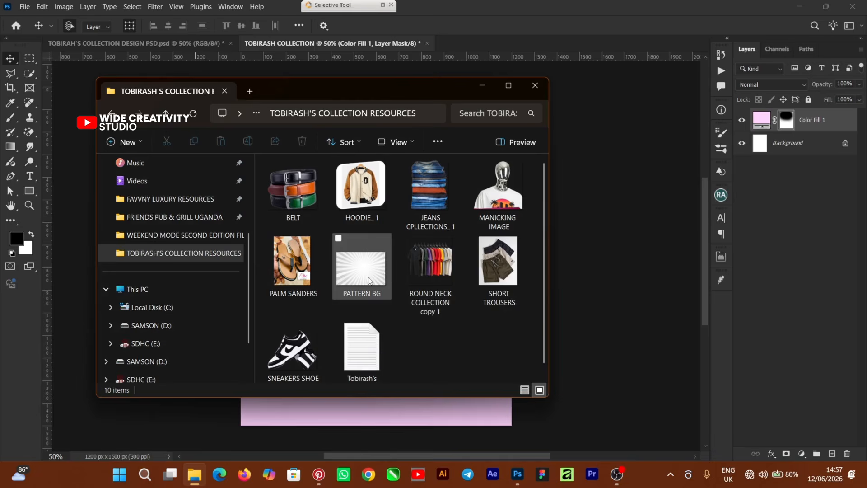
drag(367, 280, 625, 283)
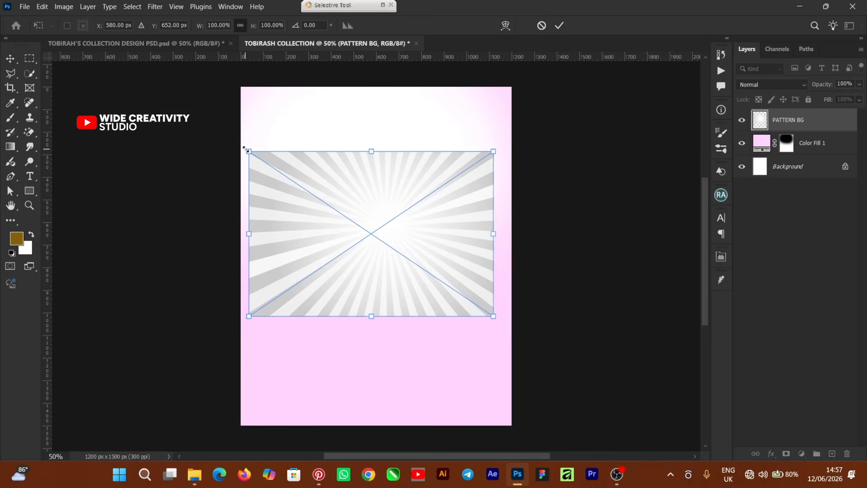
drag(246, 150, 235, 142)
drag(487, 140, 518, 128)
drag(428, 223, 433, 184)
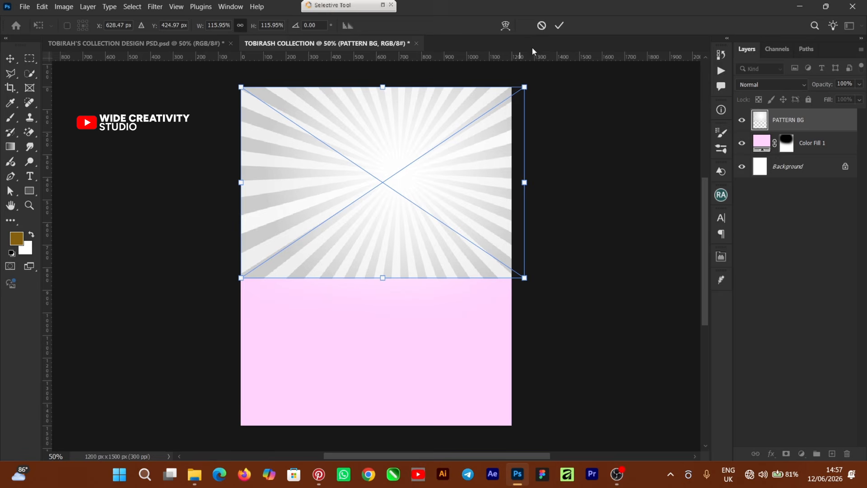
click(561, 26)
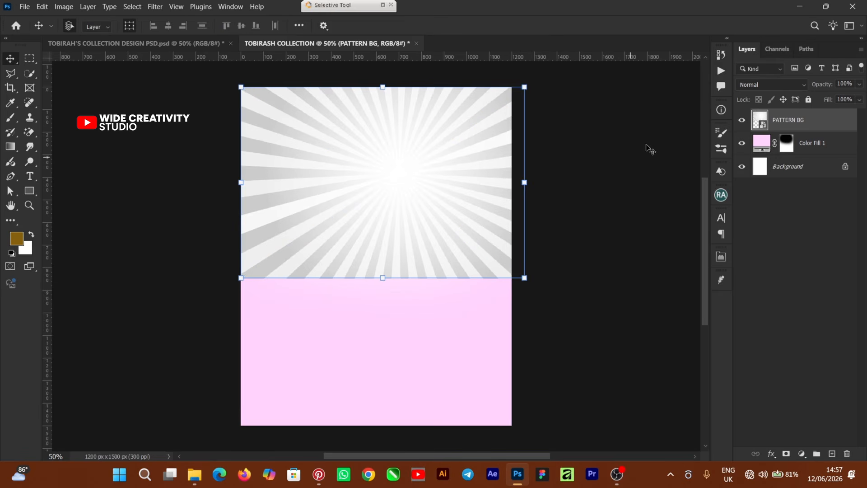
- Set the PATTERN BG layer to Multiply blending with 54% opacity
click(787, 84)
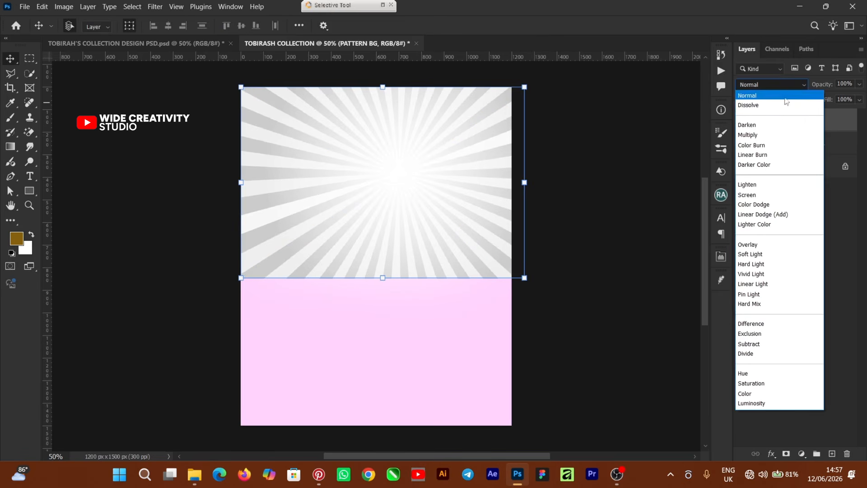
click(767, 138)
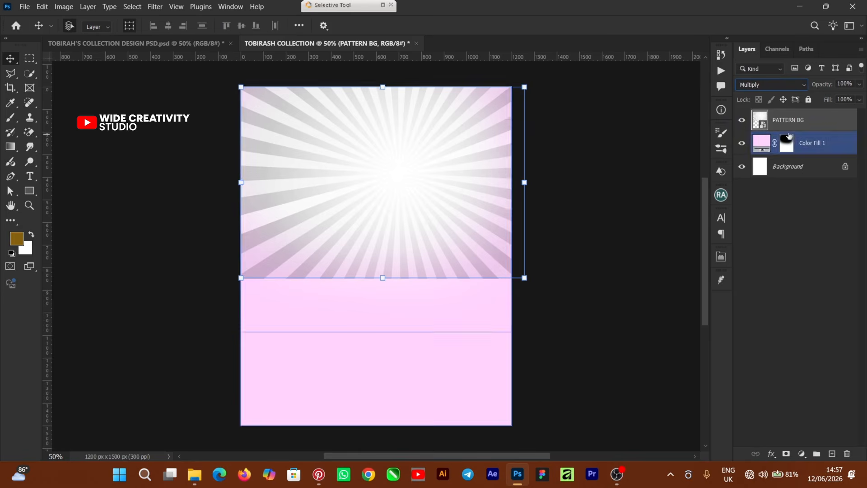
click(859, 85)
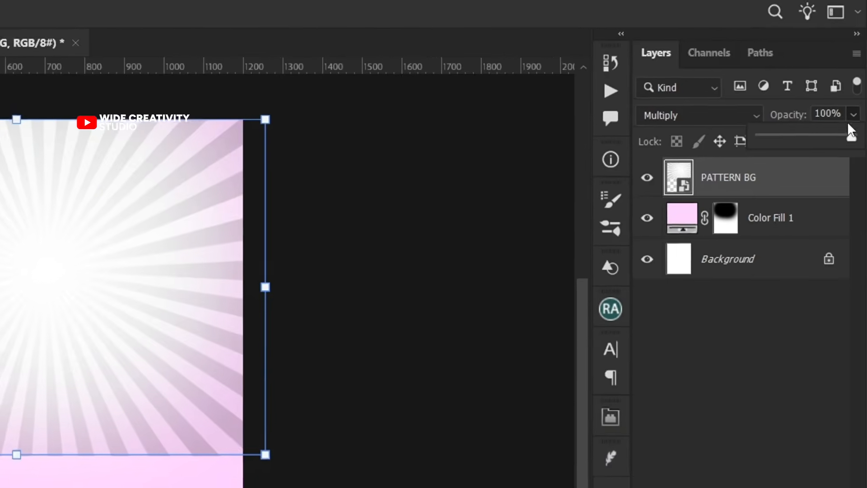
drag(862, 105, 847, 106)
mouse_move(831, 139)
mouse_down()
mouse_move(816, 149)
mouse_move(822, 138)
mouse_up()
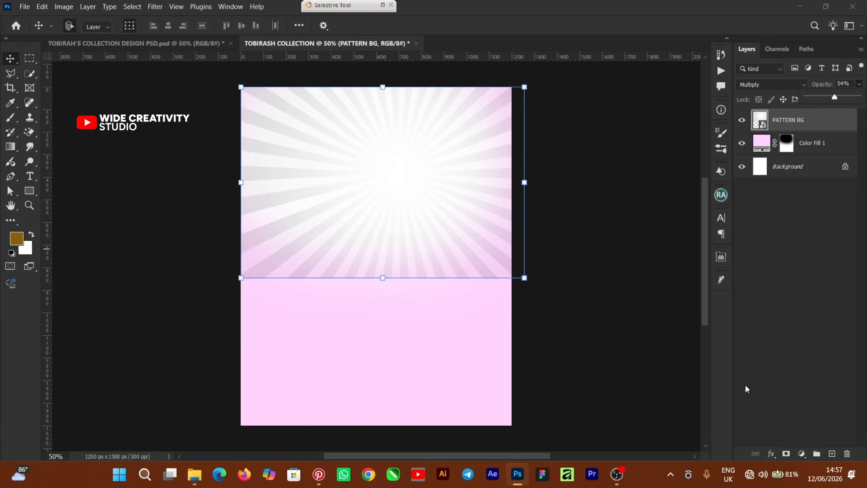
- Add a mask to PATTERN BG and brush out the rays except in the canvas's upper-right corner
click(786, 454)
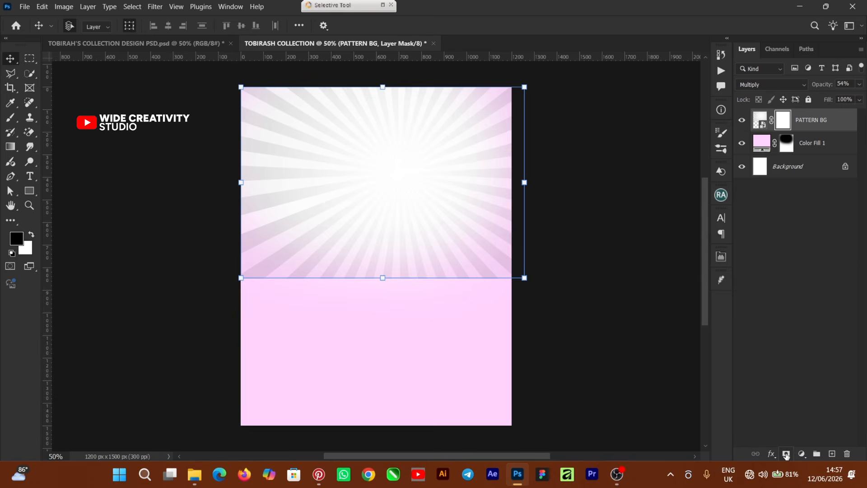
click(10, 119)
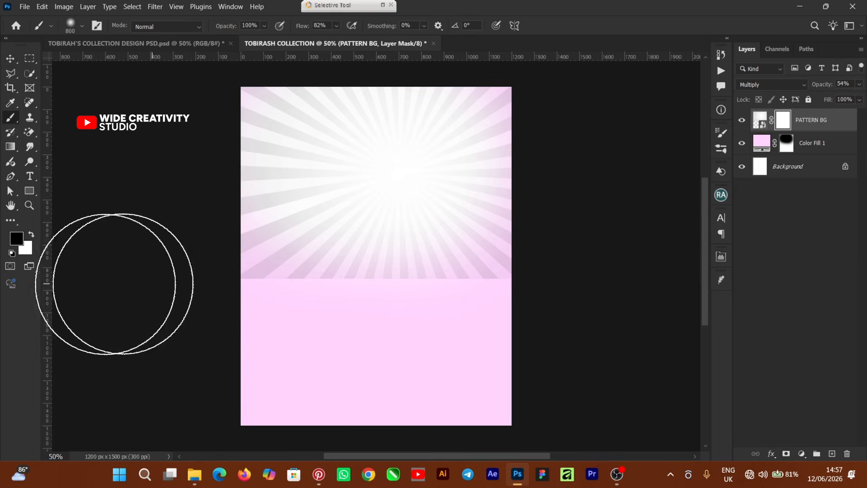
mouse_move(160, 285)
mouse_down()
mouse_move(397, 310)
mouse_move(515, 298)
mouse_move(329, 334)
mouse_move(316, 314)
mouse_move(474, 290)
mouse_move(399, 303)
mouse_move(438, 281)
mouse_move(300, 287)
mouse_move(274, 262)
mouse_move(259, 188)
mouse_move(242, 207)
mouse_move(234, 184)
mouse_up()
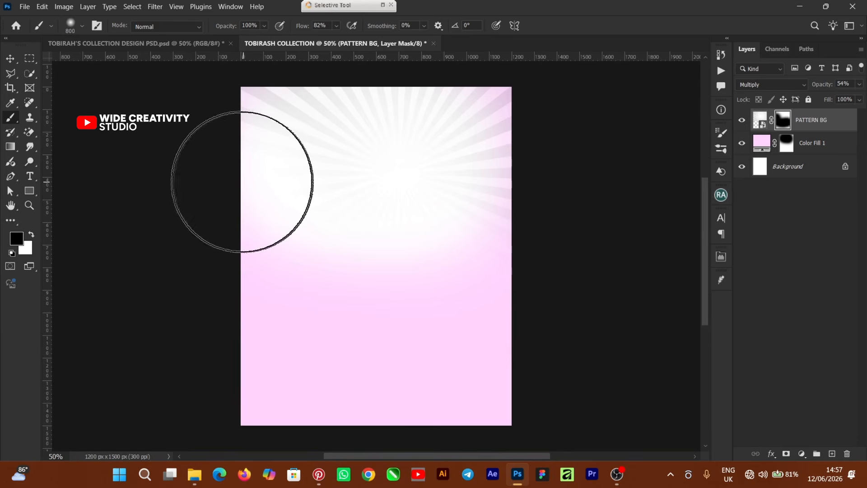
mouse_move(236, 151)
mouse_down()
mouse_move(350, 123)
mouse_move(404, 251)
mouse_move(351, 170)
mouse_move(440, 267)
mouse_move(329, 143)
mouse_move(451, 271)
mouse_move(481, 273)
mouse_move(382, 306)
mouse_move(259, 277)
mouse_move(231, 227)
mouse_move(231, 141)
mouse_move(249, 210)
mouse_up()
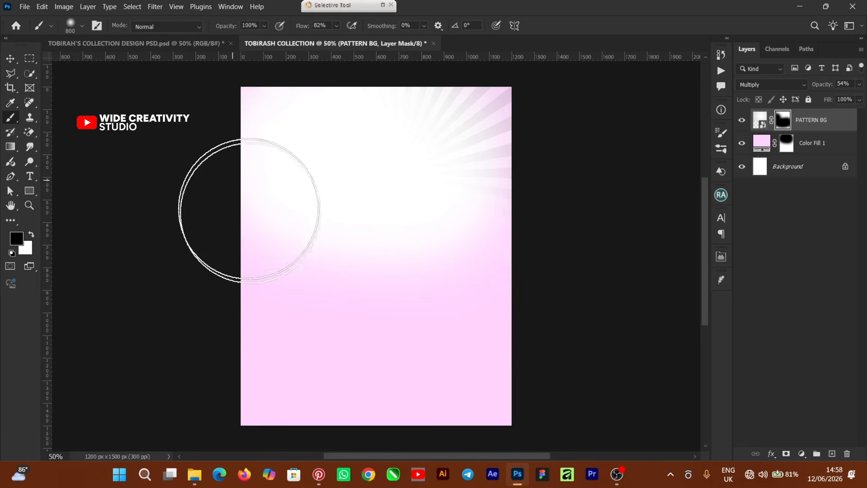
click(10, 59)
click(565, 249)
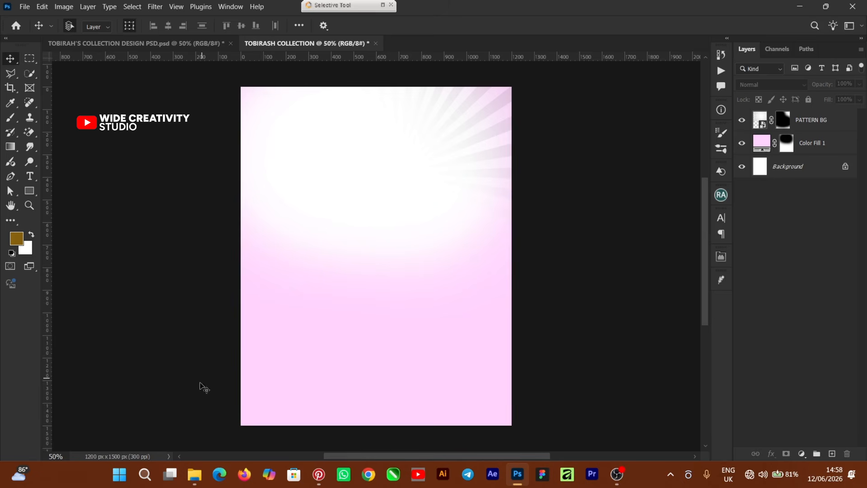
- Open the Tobirash's prompt text file from the resources folder in Notepad, and return to the Photoshop canvas
mouse_move(198, 477)
click(199, 427)
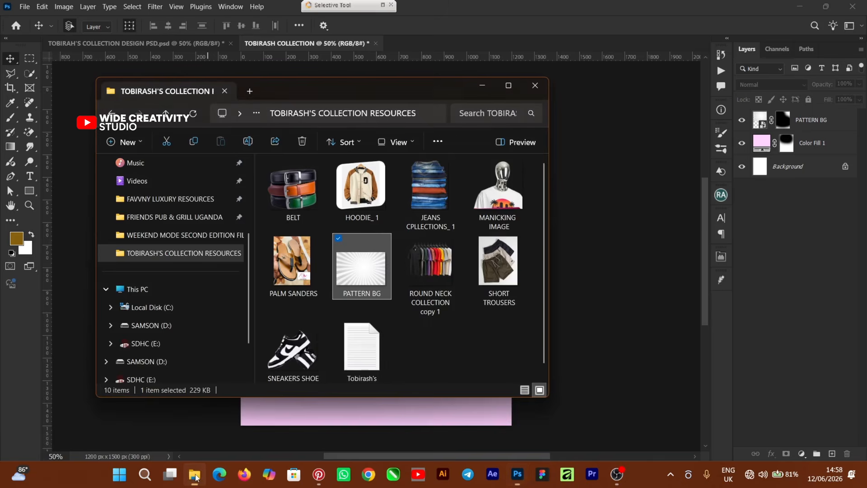
click(360, 363)
double_click(361, 364)
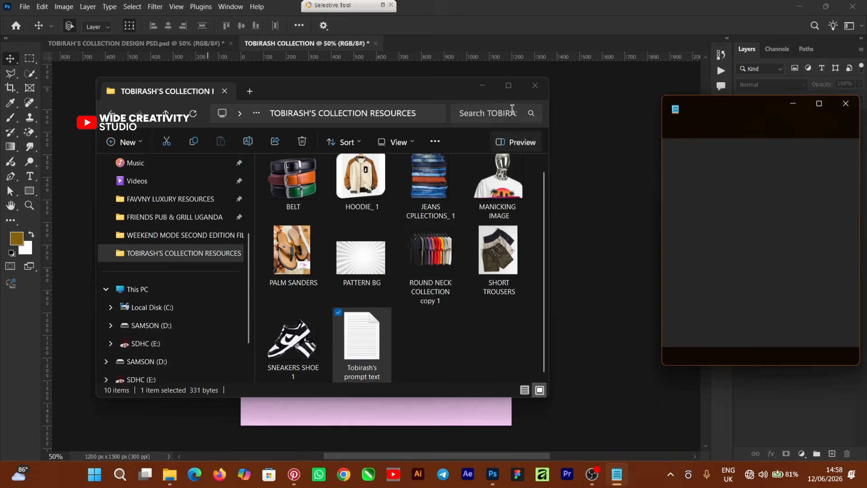
click(483, 88)
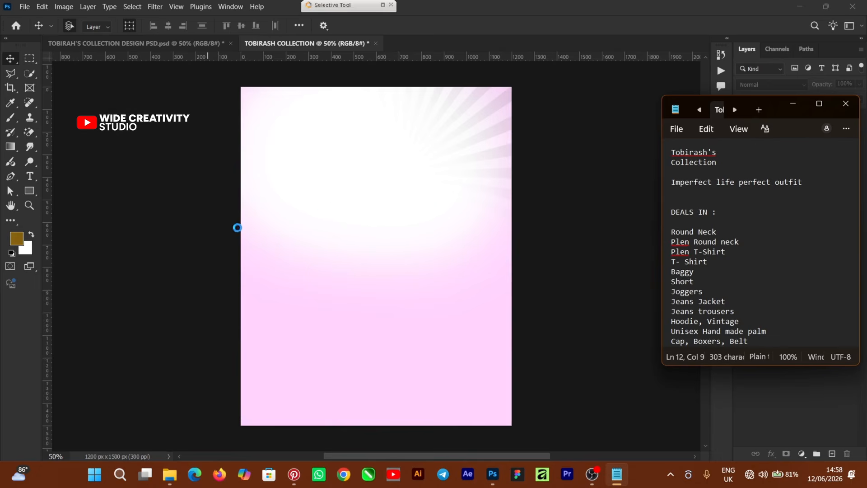
click(524, 226)
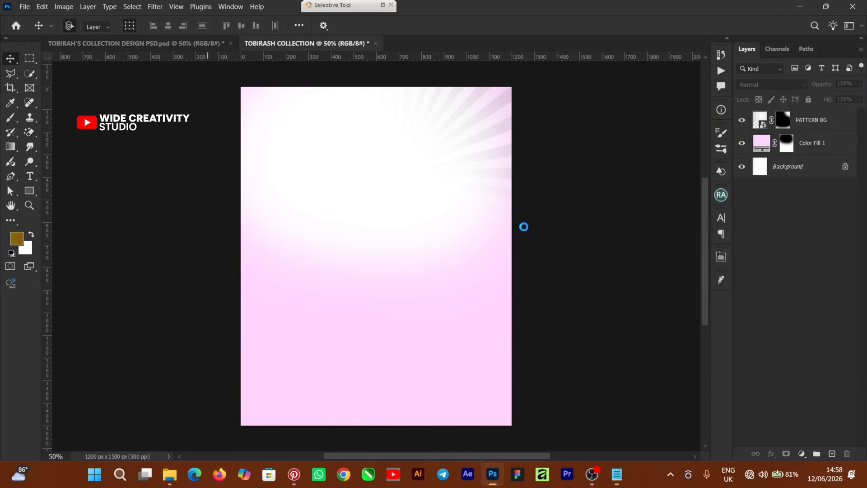
- Set up horizontal type in Bricolage Grotesque SemiBold with black 000000 as the text color
click(30, 178)
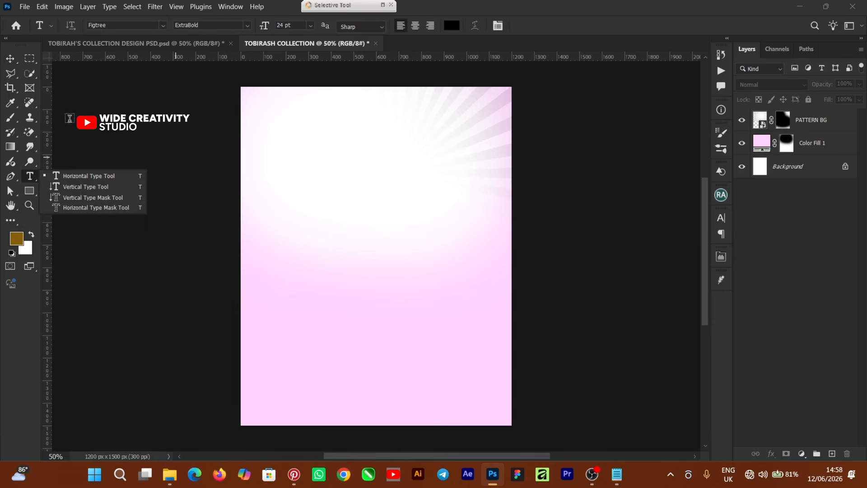
click(721, 220)
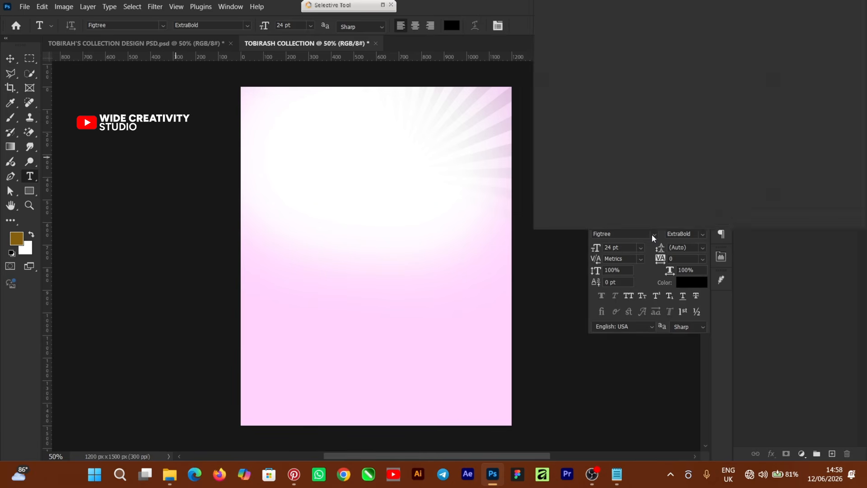
click(653, 234)
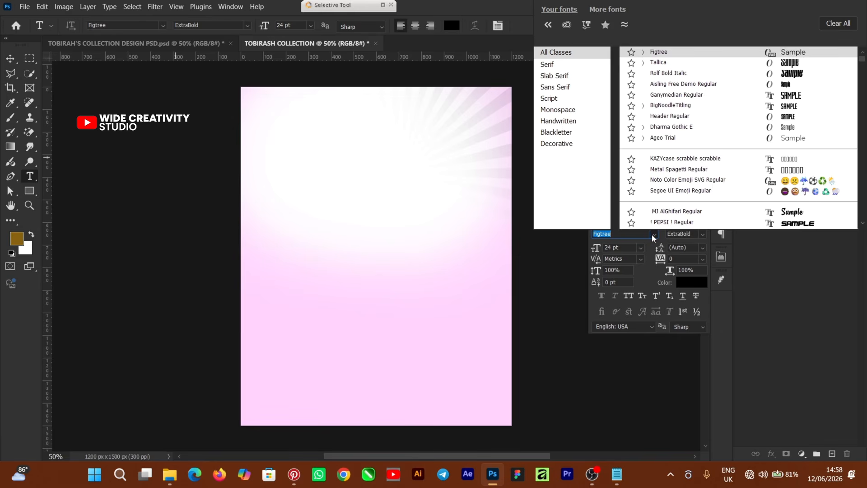
scroll(678, 86, up, 1)
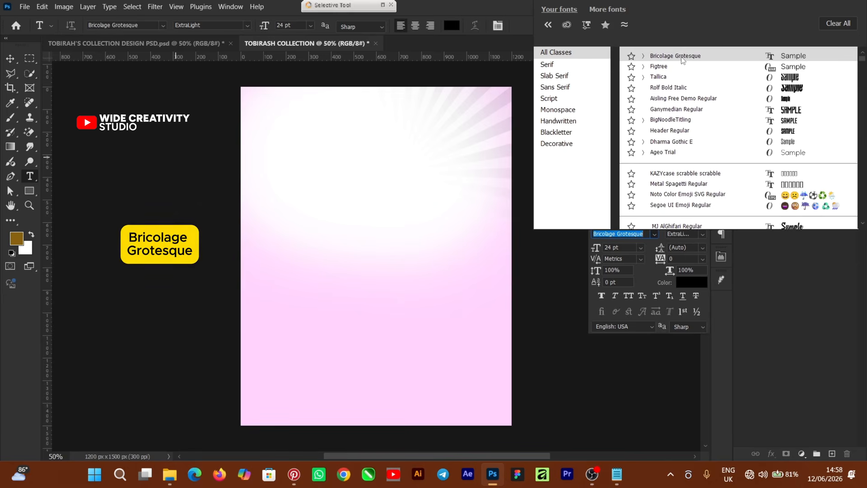
click(678, 56)
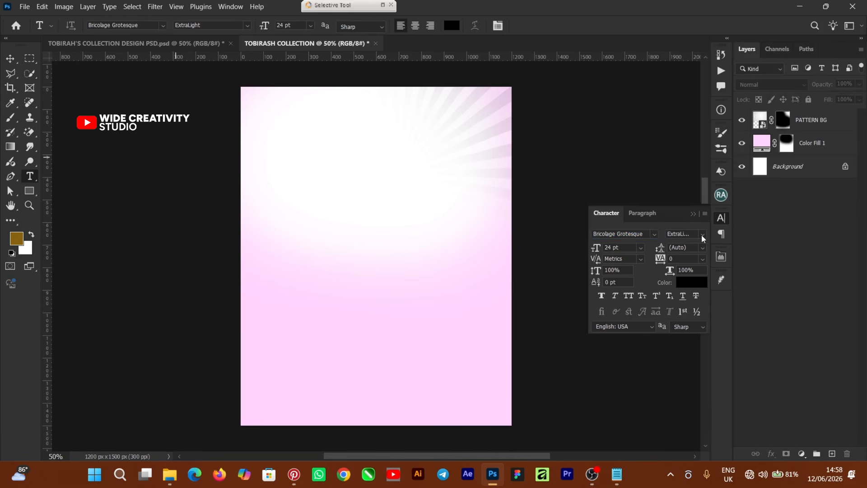
click(691, 282)
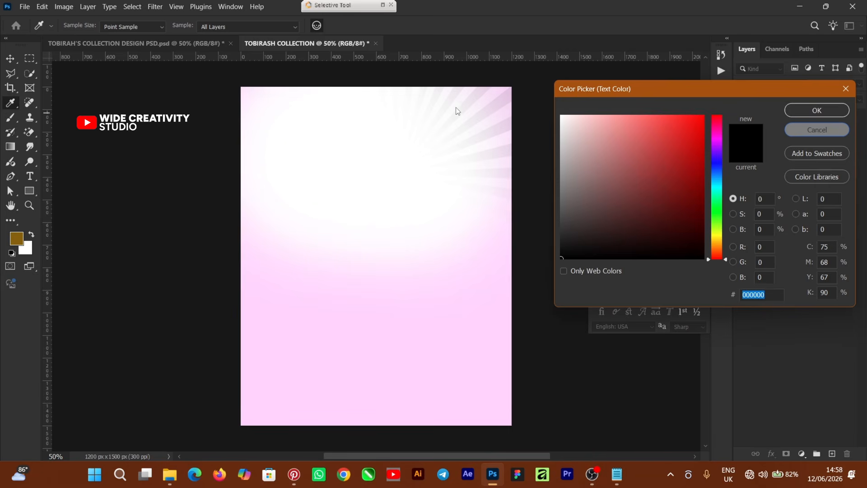
key(Return)
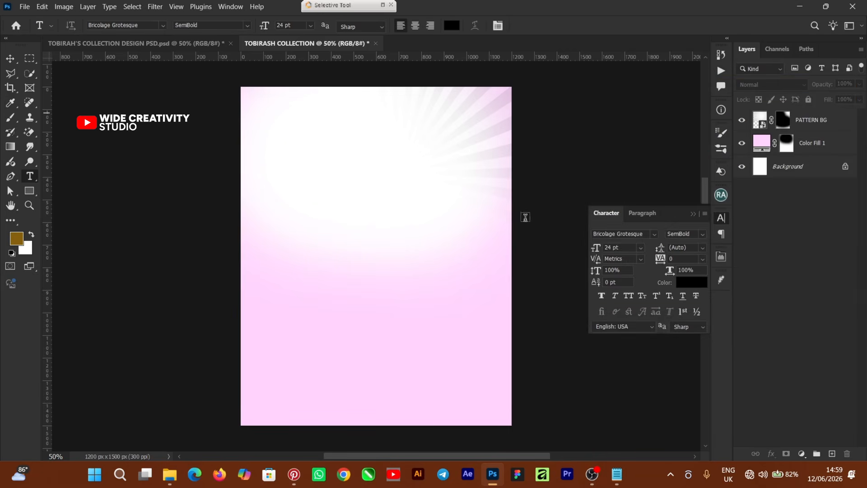
- Copy "Tobirash's" from the open text file into a new 24 pt text layer and position it in the canvas's upper white area
click(623, 471)
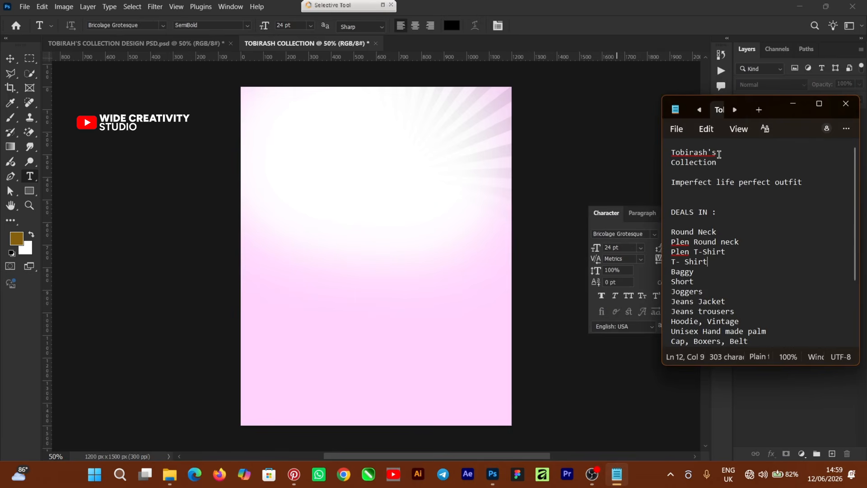
double_click(719, 154)
right_click(691, 155)
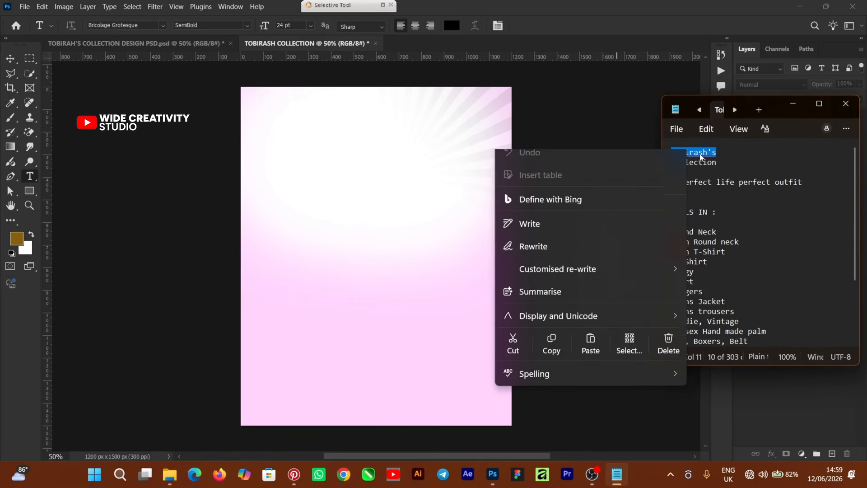
click(552, 350)
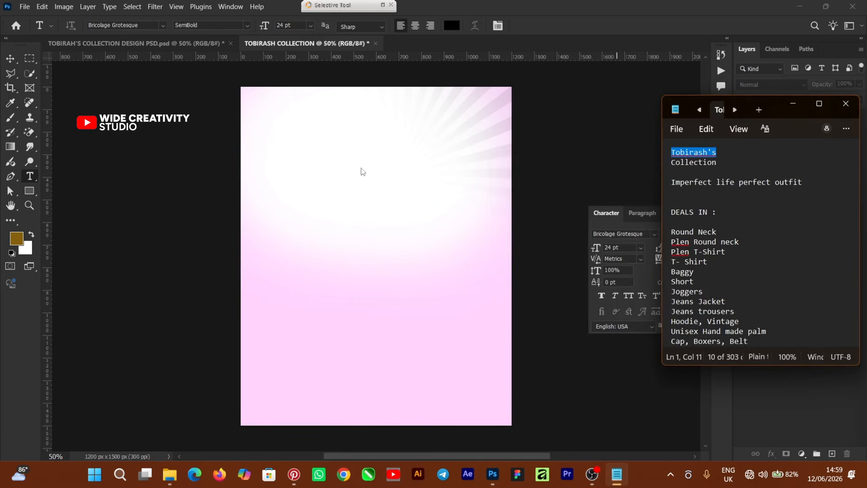
click(231, 150)
click(319, 154)
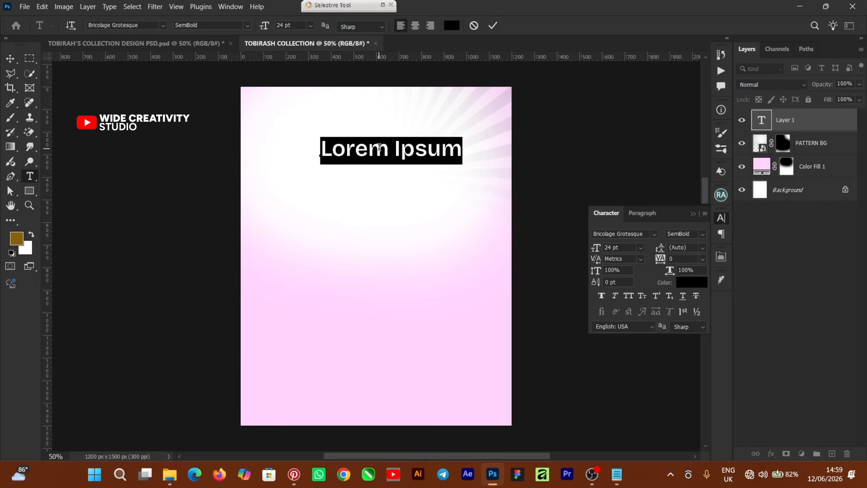
key(ctrl+v)
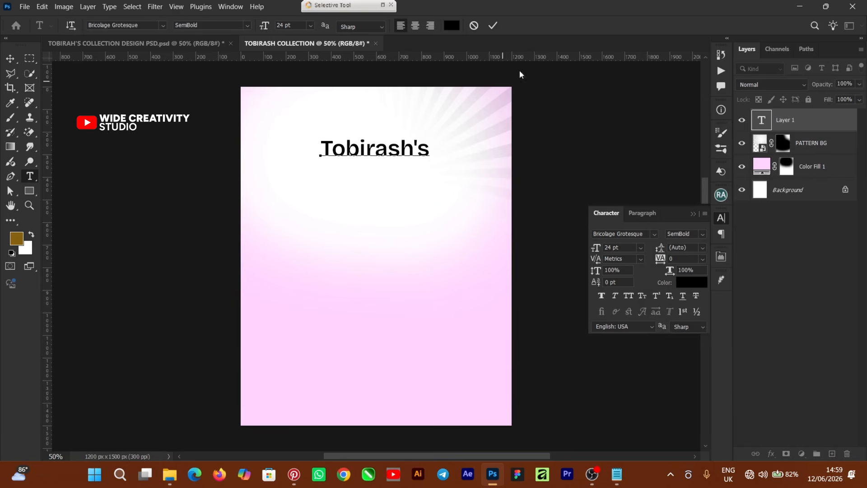
click(493, 25)
click(10, 58)
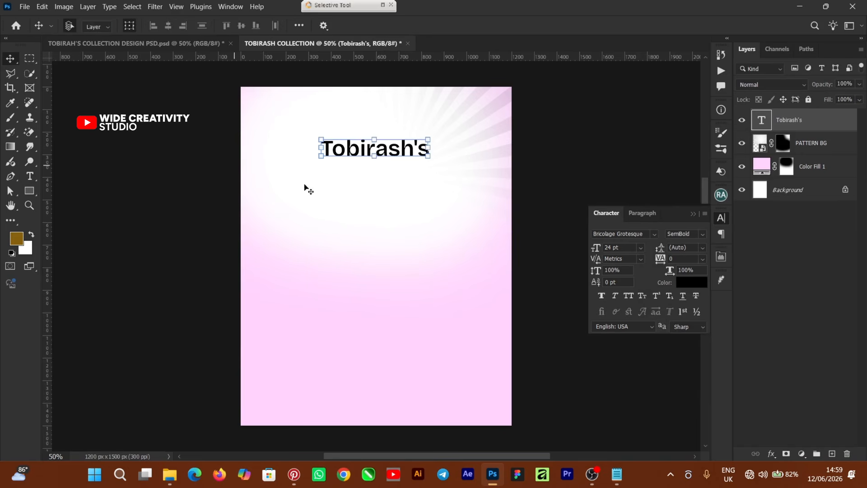
drag(394, 118, 370, 135)
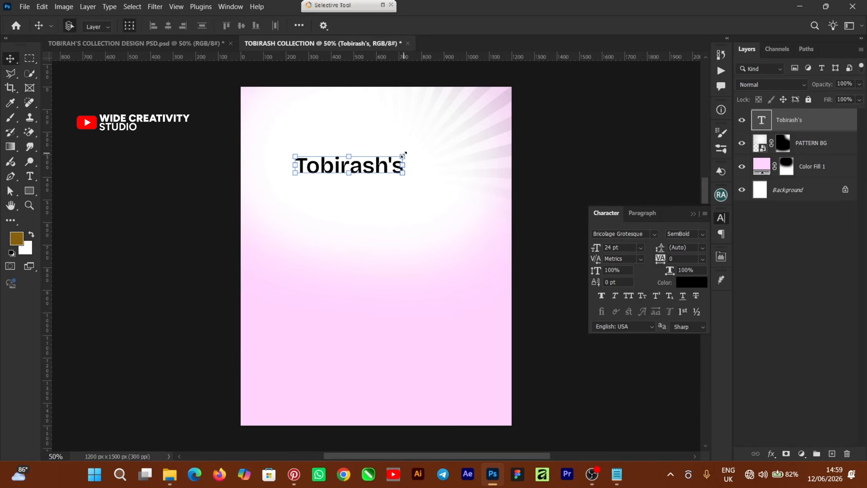
- Enlarge the Tobirash's text to about 28.9 pt, place it in the canvas's upper-left area and set its weight to Bold
drag(404, 156, 429, 133)
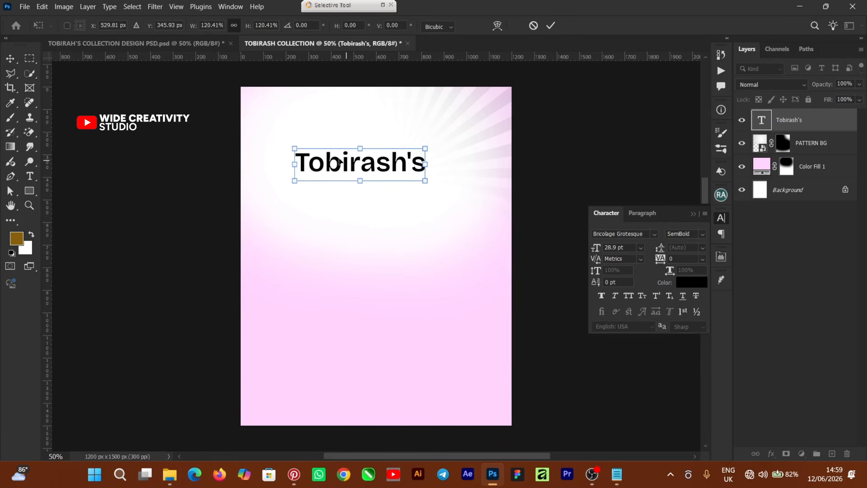
drag(339, 163, 309, 130)
click(549, 26)
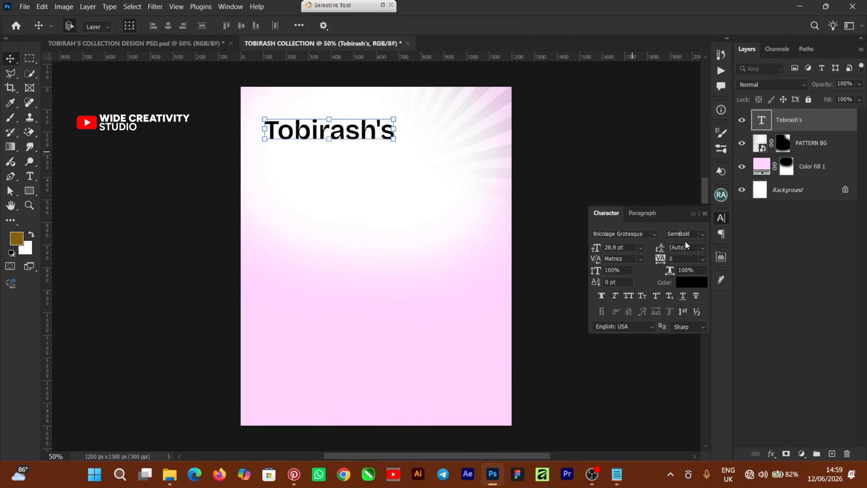
click(702, 236)
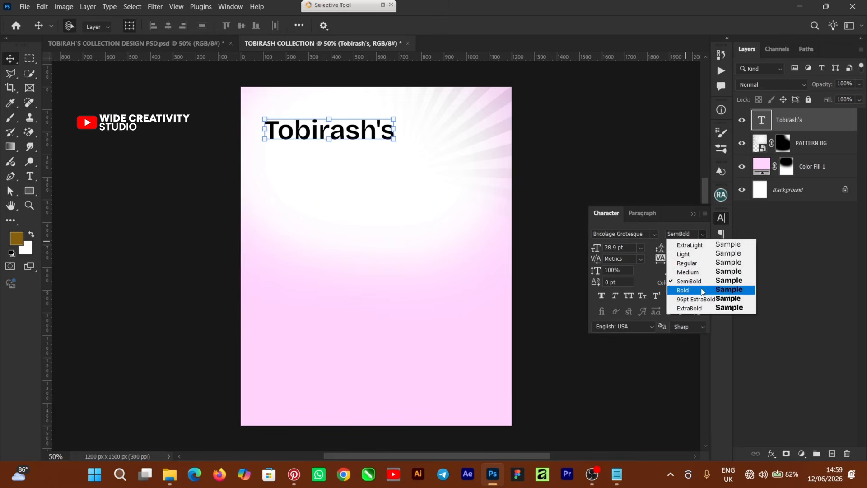
click(703, 292)
drag(352, 130, 345, 135)
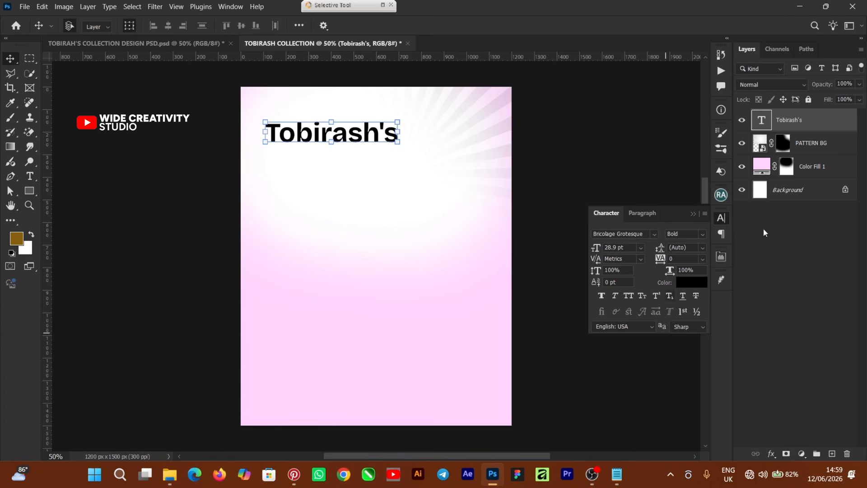
- Add a Gradient Overlay to the Tobirash's text layer, using fa8aff for the gradient's first color stop
click(772, 454)
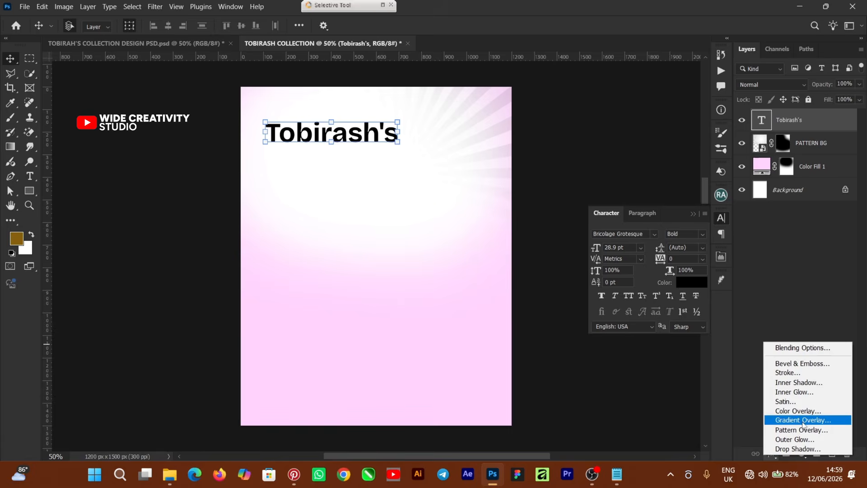
click(807, 420)
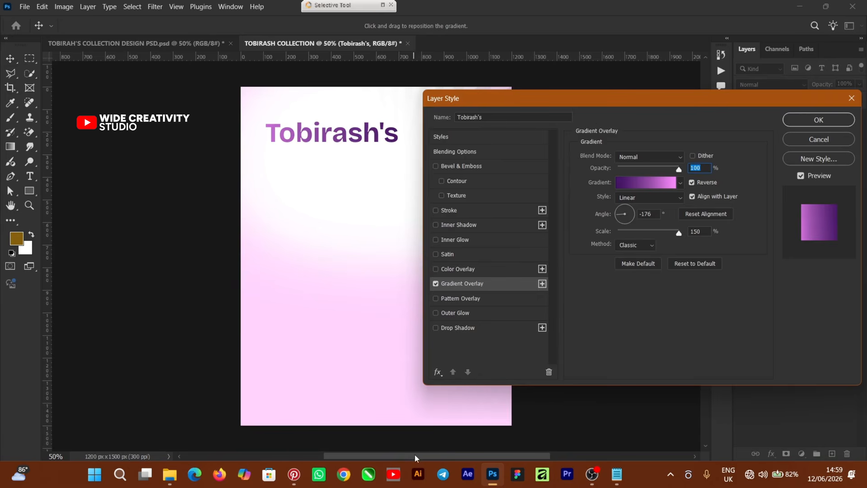
drag(415, 454, 445, 452)
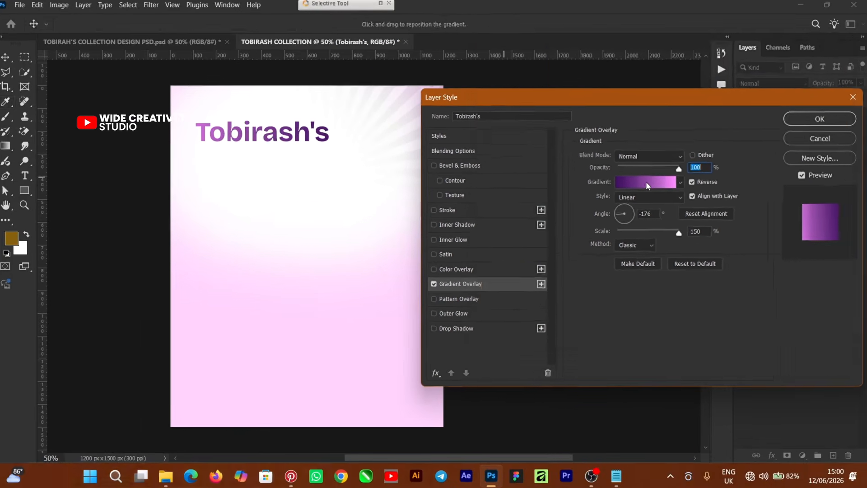
click(646, 181)
click(499, 262)
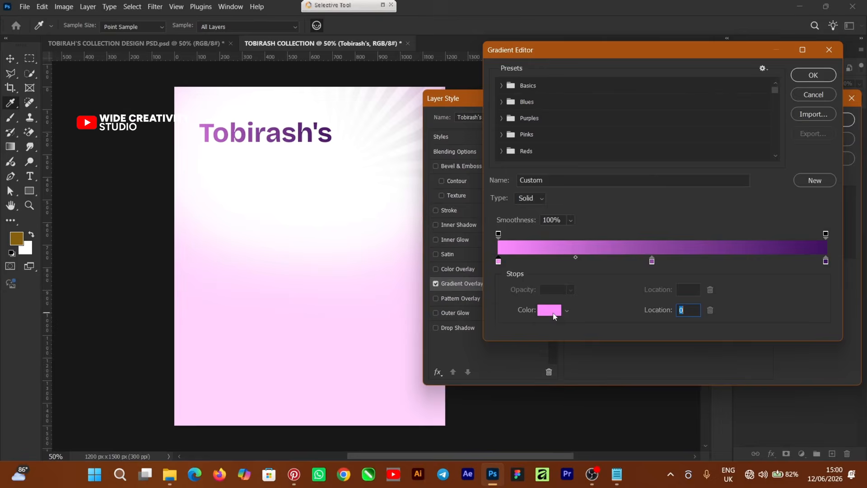
click(550, 310)
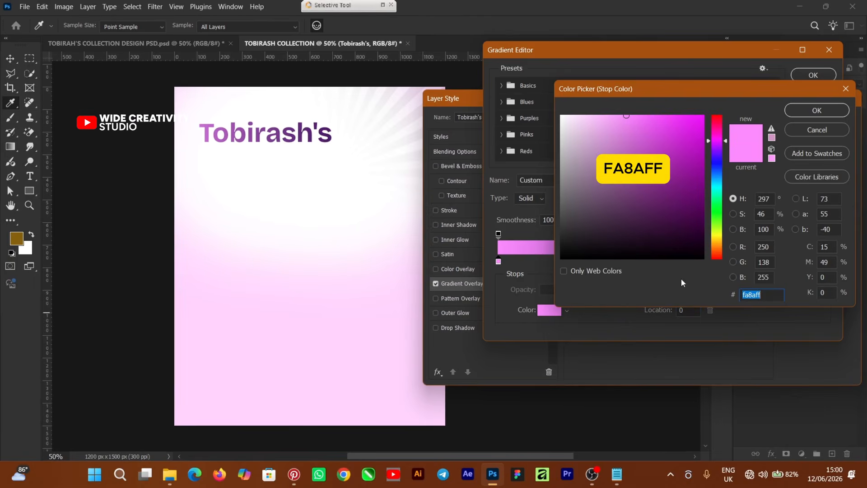
click(814, 113)
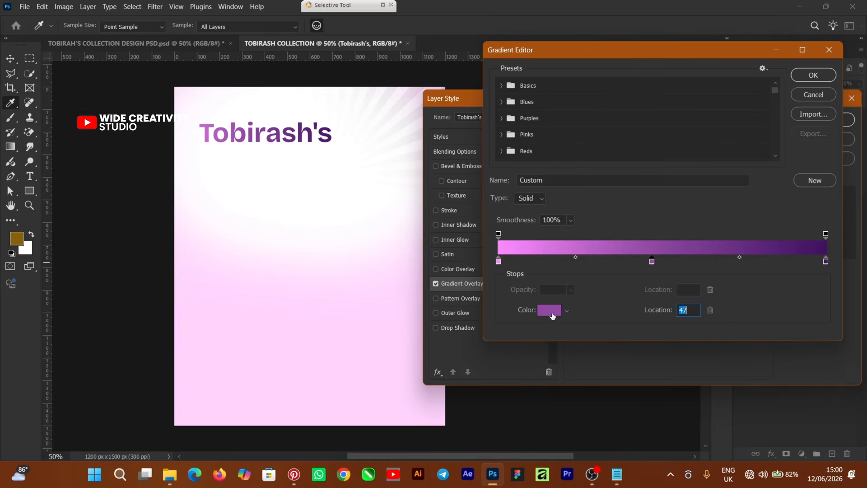
- Use 9049a5 for the gradient's middle stop at 47 and 401161 for its end stop, and apply the layer style
click(552, 315)
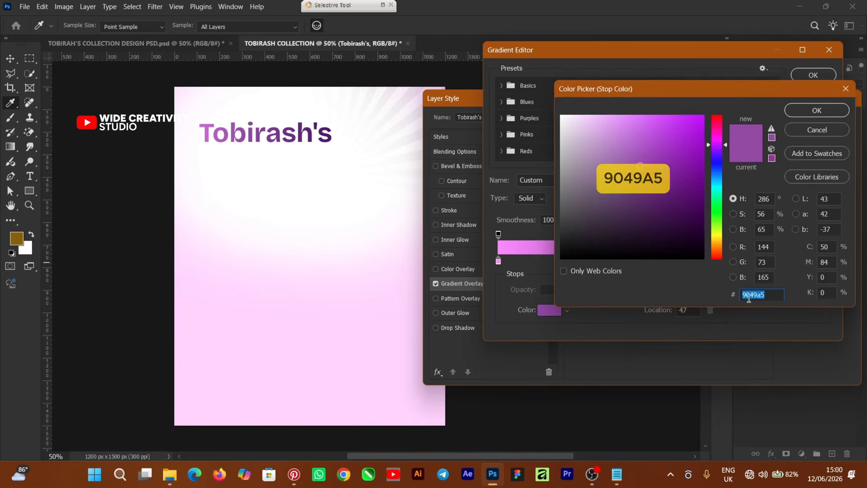
click(807, 113)
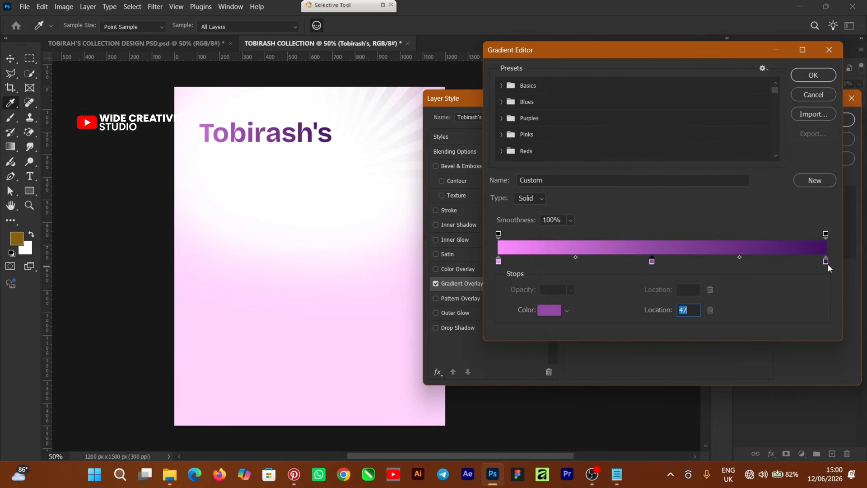
click(827, 262)
click(549, 310)
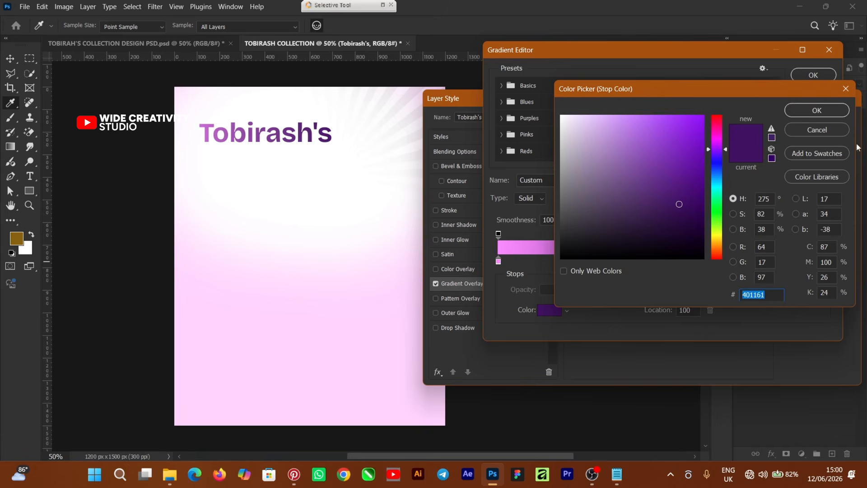
click(815, 110)
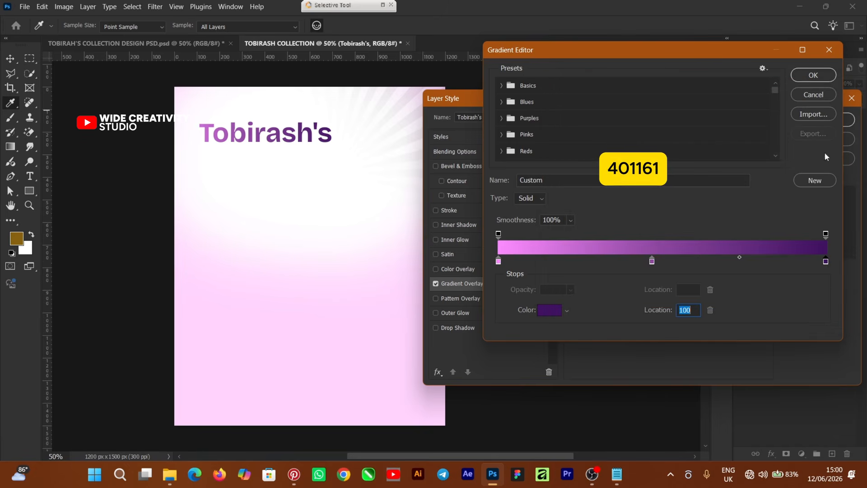
click(815, 76)
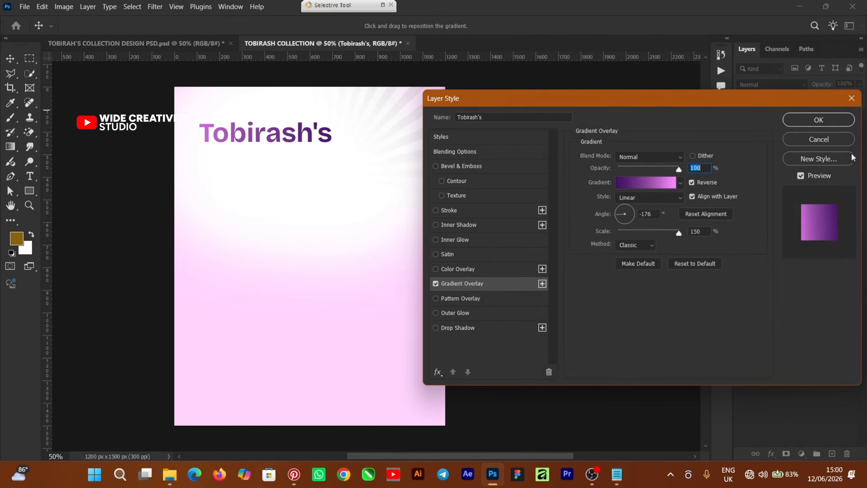
click(804, 123)
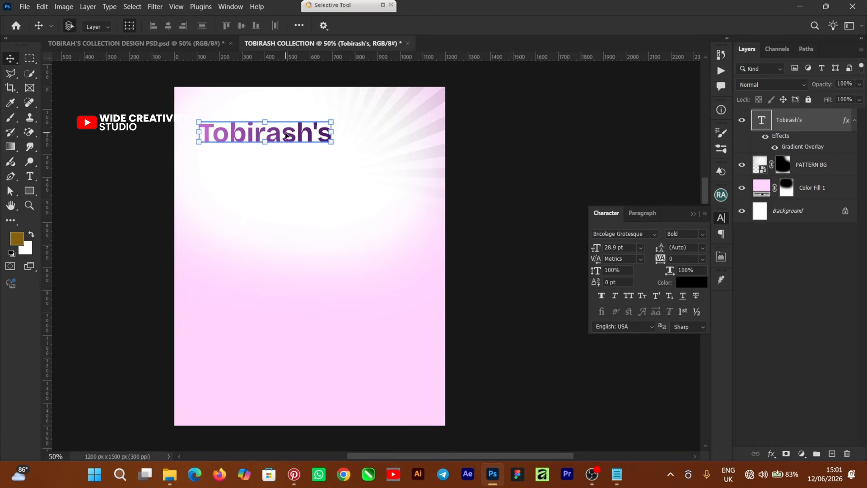
- Create a separate 24 pt Bold text layer reading "Collection" below the Tobirash's title
click(501, 191)
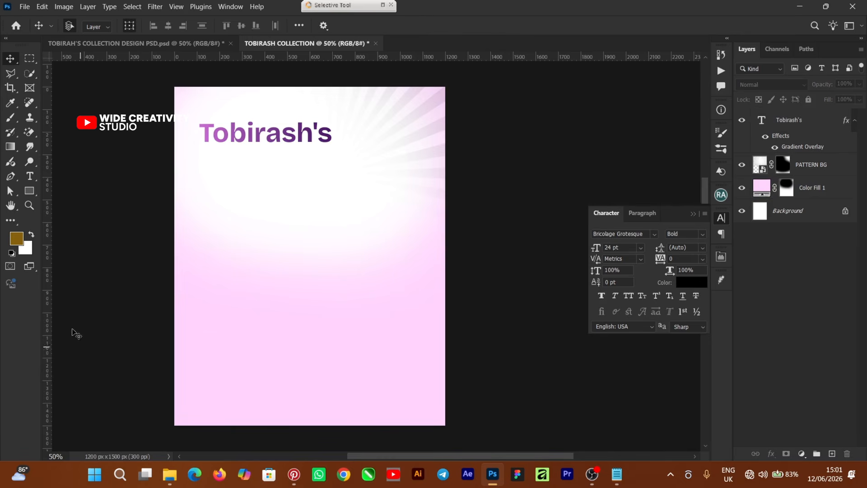
click(30, 176)
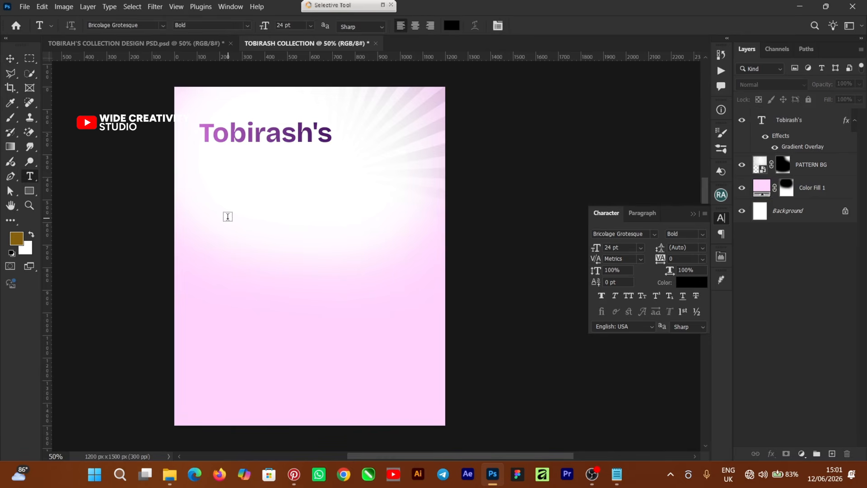
click(229, 218)
text(Collection)
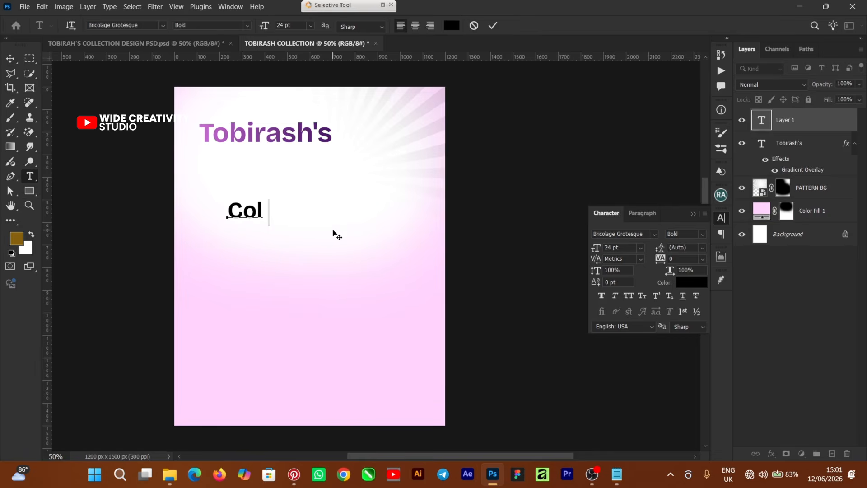
click(492, 26)
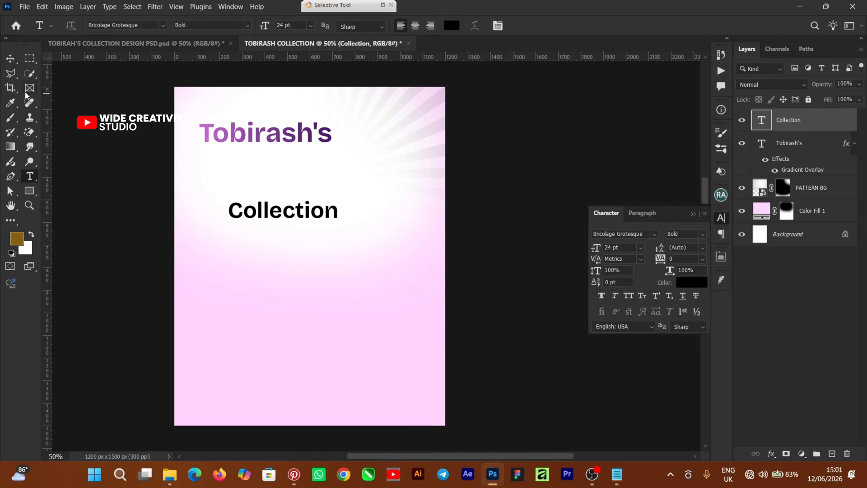
- Set the Collection text's weight to Medium and move it directly beneath Tobirash's
key(v)
click(703, 236)
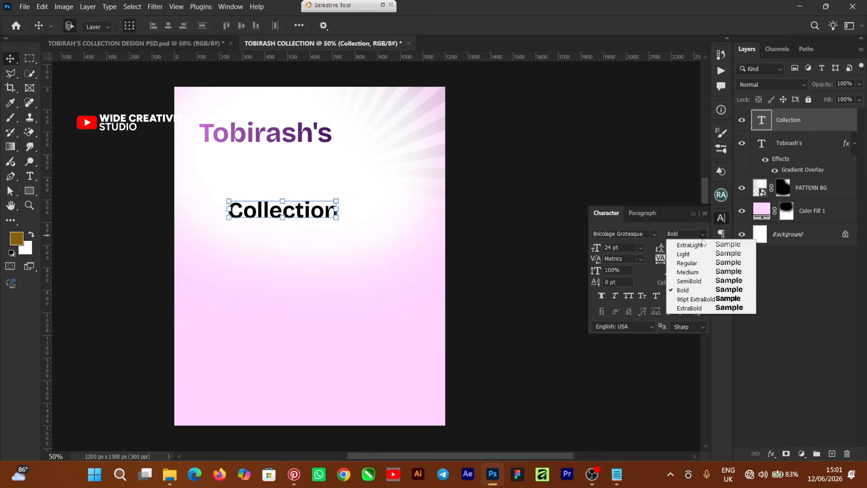
click(698, 272)
drag(286, 201, 271, 159)
key(ctrl+plus)
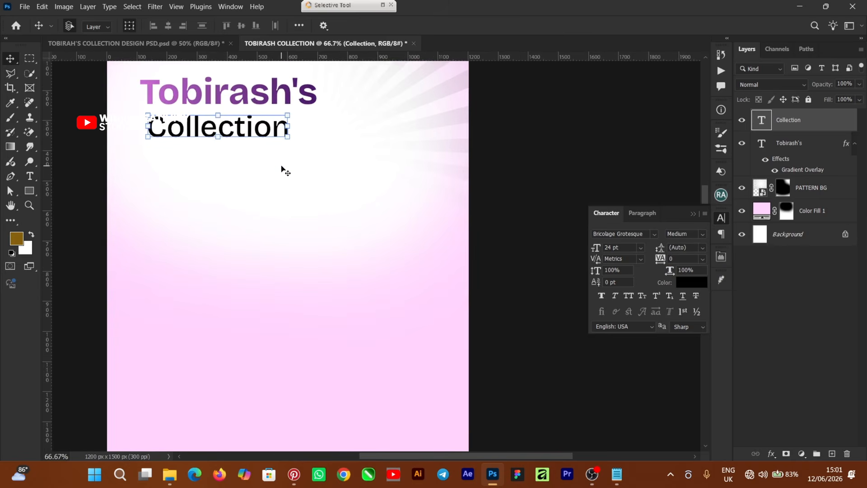
drag(705, 189, 707, 163)
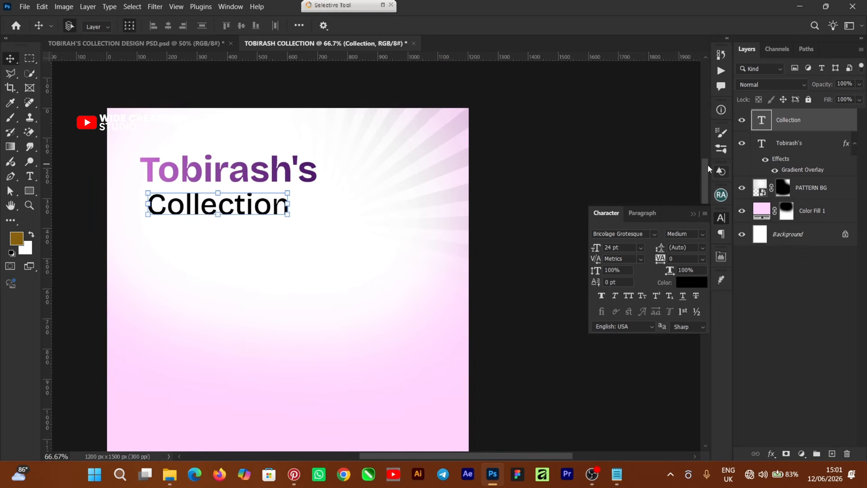
- Scale the Collection text down to about 21.16 pt and center it closely beneath the Tobirash's title
scroll(267, 208, left, 2)
mouse_move(195, 193)
mouse_down()
mouse_move(215, 197)
mouse_move(210, 191)
mouse_up()
drag(243, 217, 240, 205)
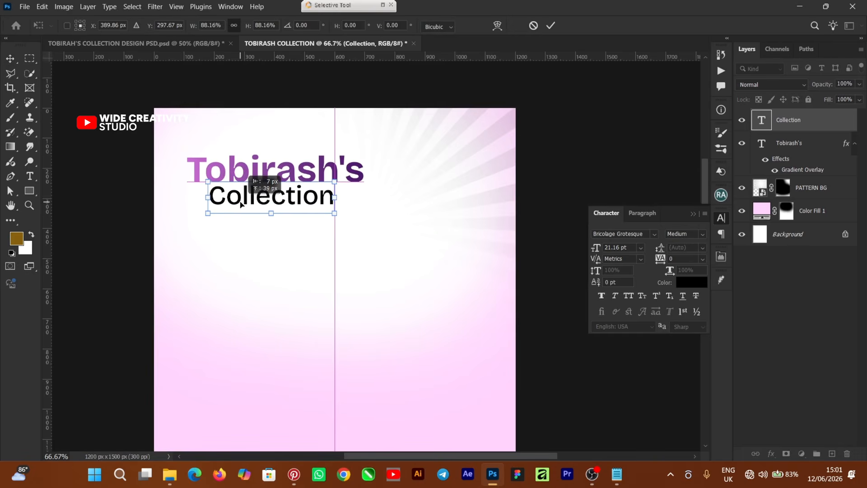
click(553, 26)
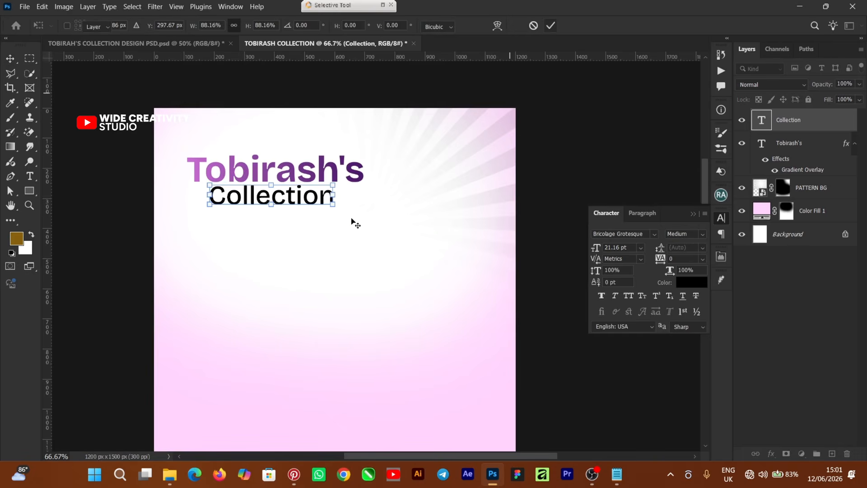
key(ctrl+z)
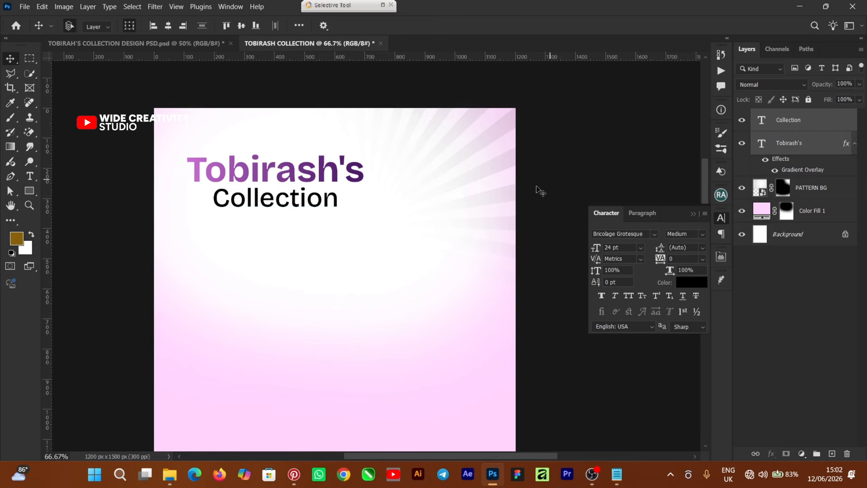
click(166, 226)
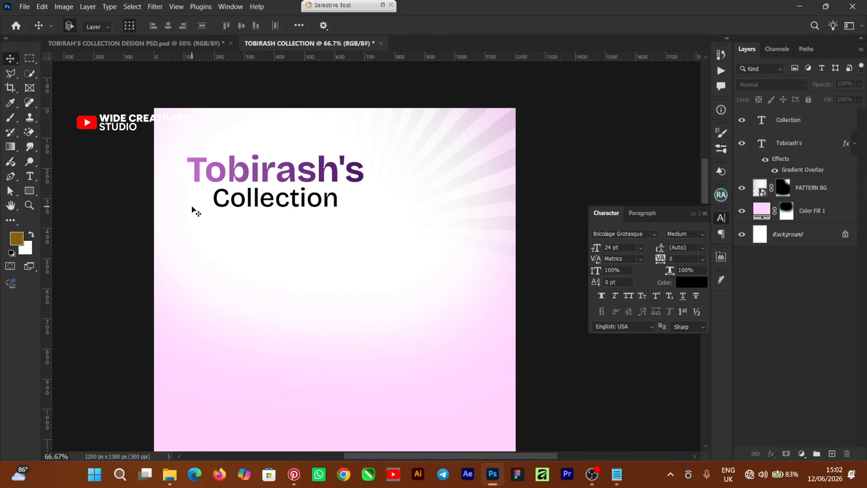
- Copy "Imperfect life perfect outfit" from the open Notepad text file into a new text layer below the title
click(31, 177)
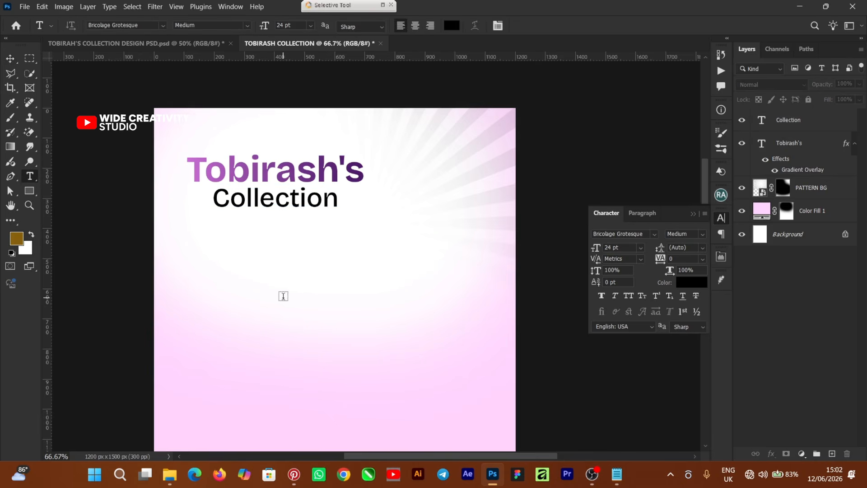
click(262, 298)
click(624, 475)
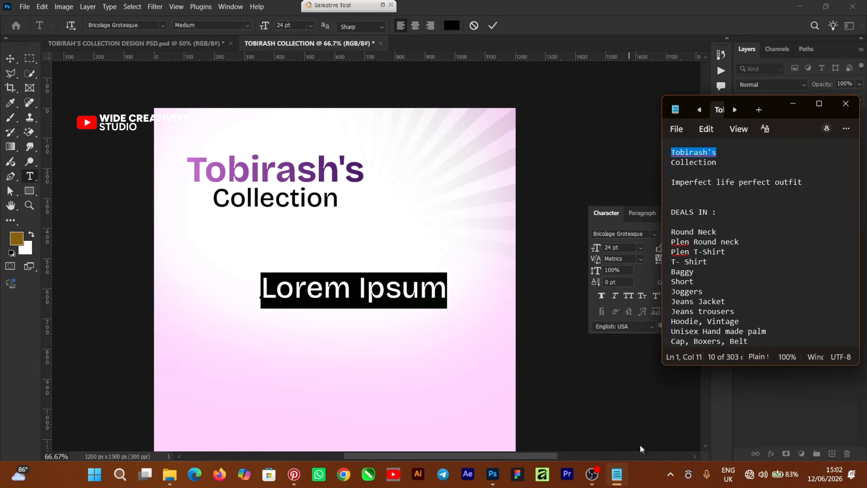
drag(673, 181, 739, 181)
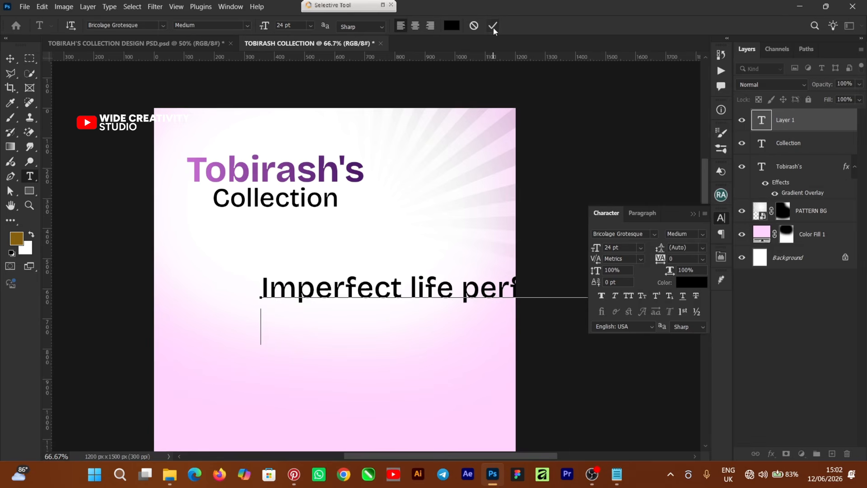
click(493, 28)
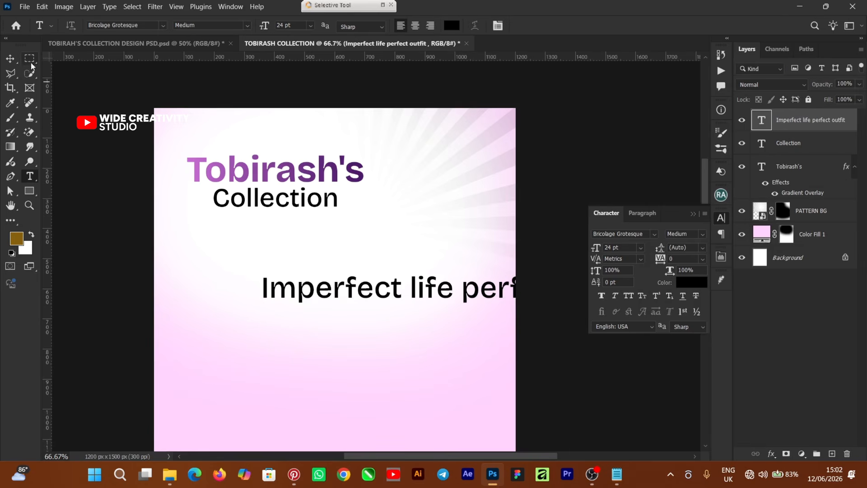
- Set the "Imperfect life perfect outfit" text to 12 pt and position it in the white area below Collection
click(9, 60)
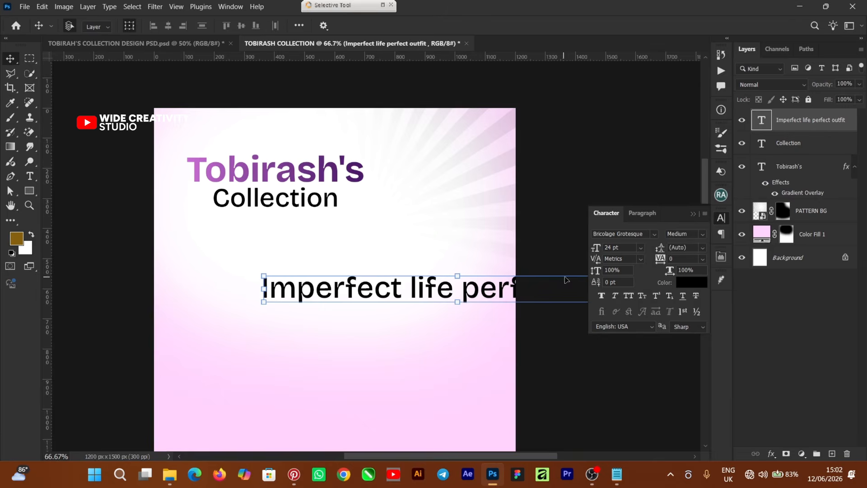
click(641, 247)
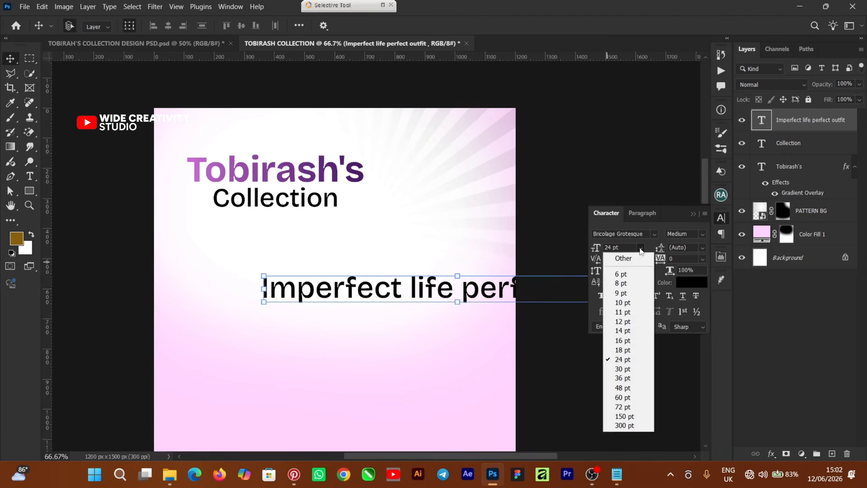
click(623, 322)
double_click(762, 120)
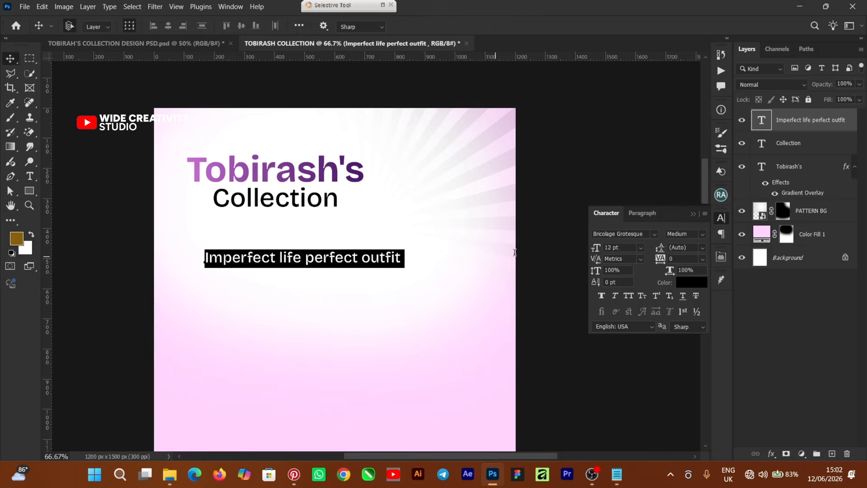
click(494, 27)
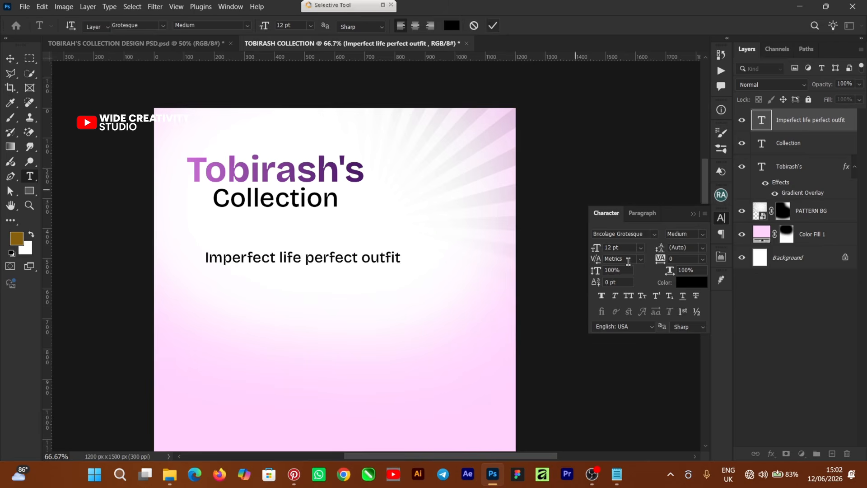
- Set the "Imperfect life perfect outfit" tagline in Figtree Medium and scale it to about 8.29 pt directly beneath Collection
click(654, 234)
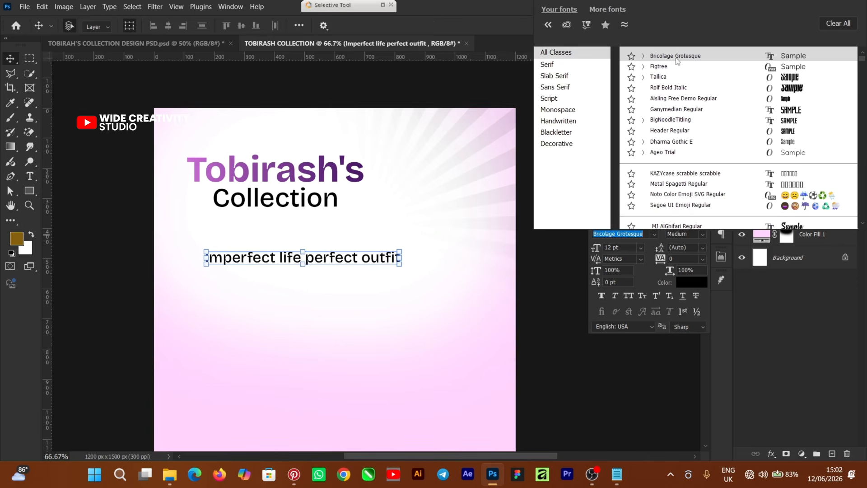
click(665, 68)
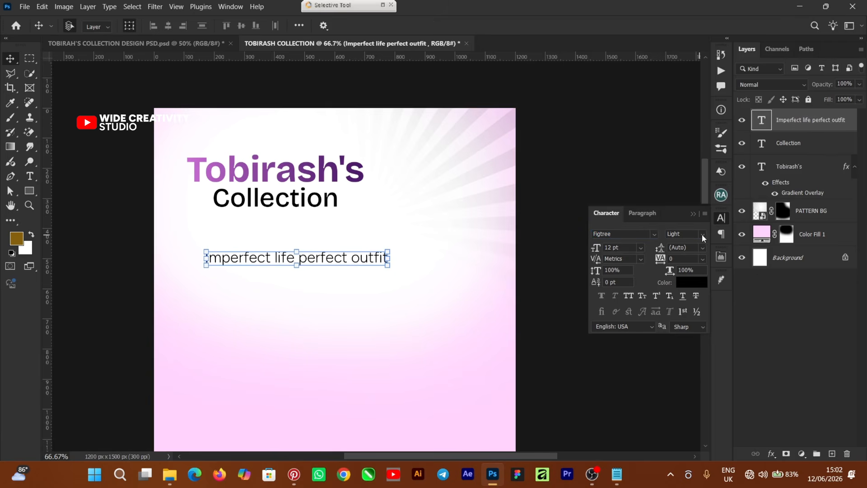
click(703, 234)
click(682, 270)
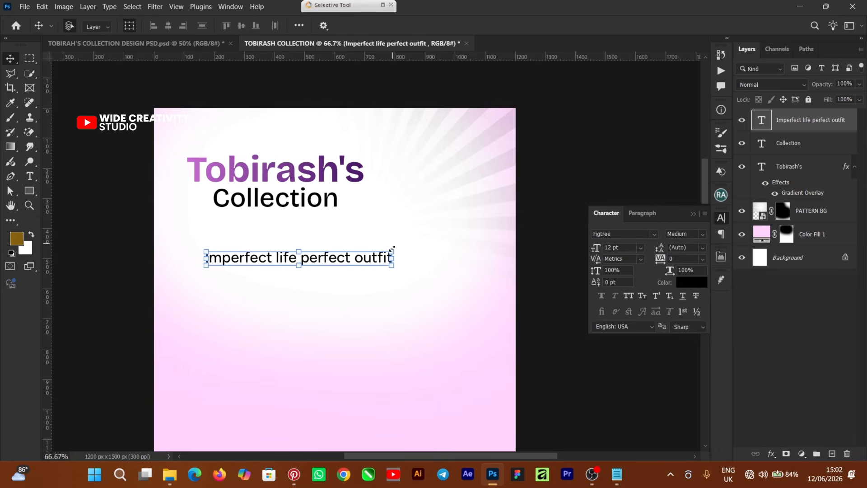
drag(393, 249, 298, 226)
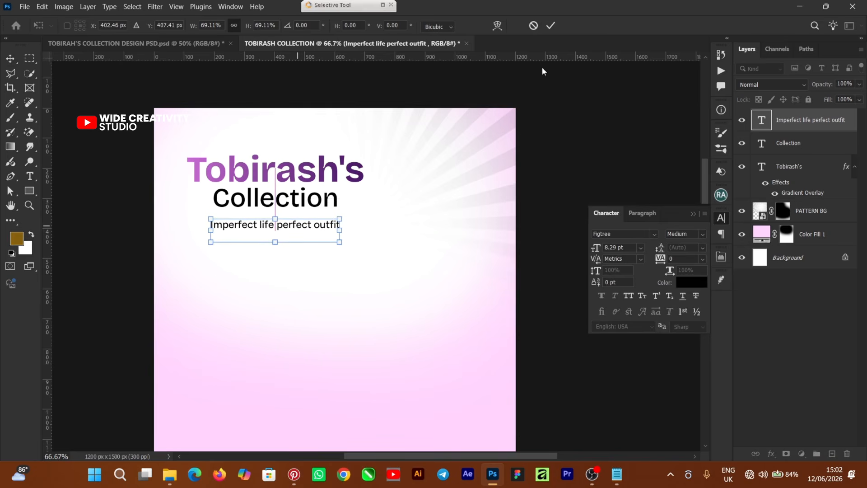
click(553, 26)
- Align the tagline, Collection and Tobirash's text layers on their horizontal centers
click(232, 199)
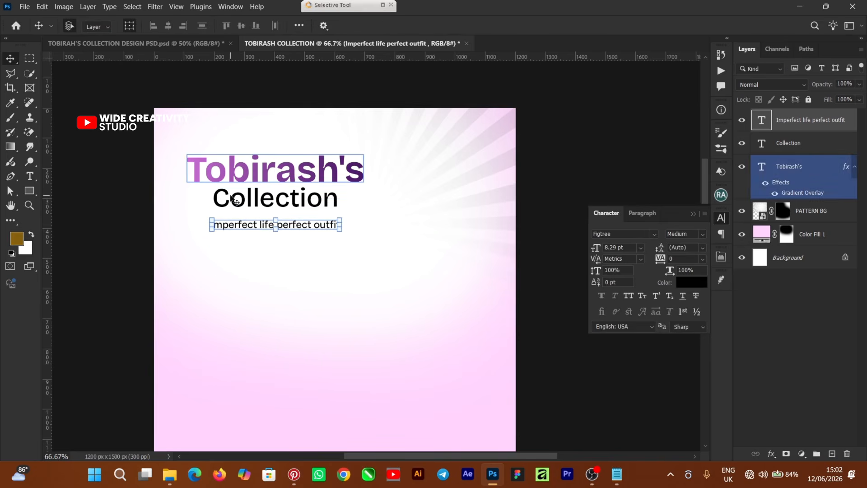
shift+click(236, 197)
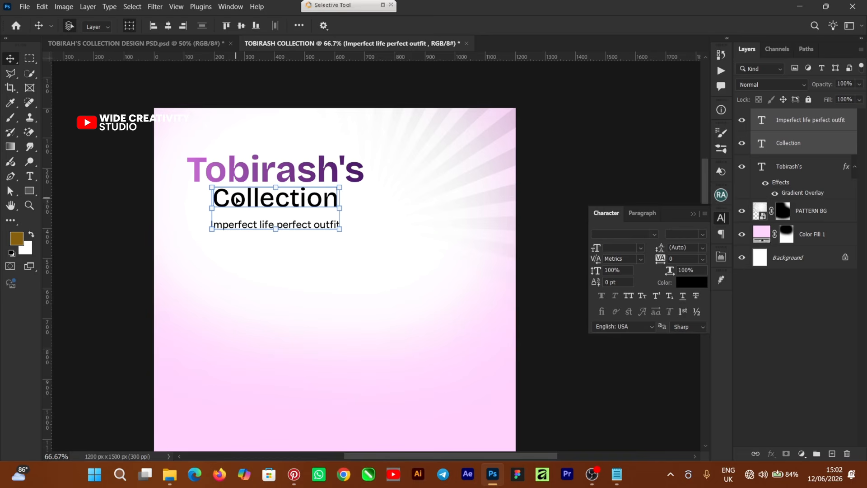
click(171, 30)
shift+click(238, 170)
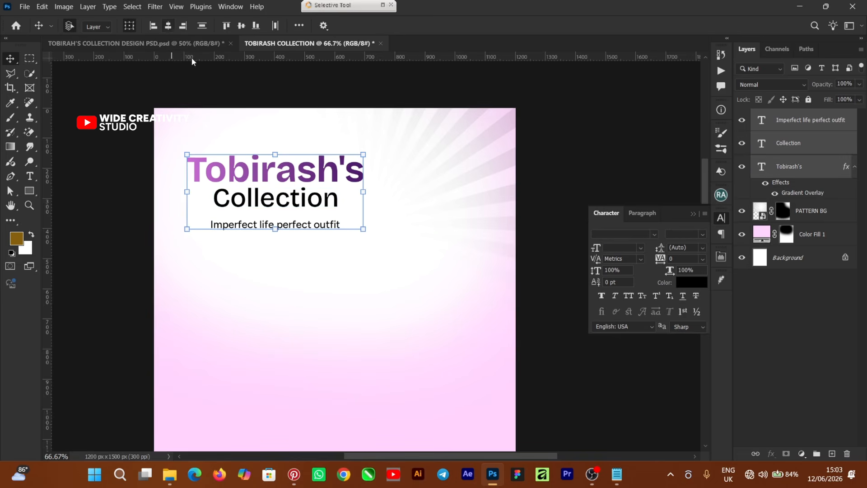
click(546, 192)
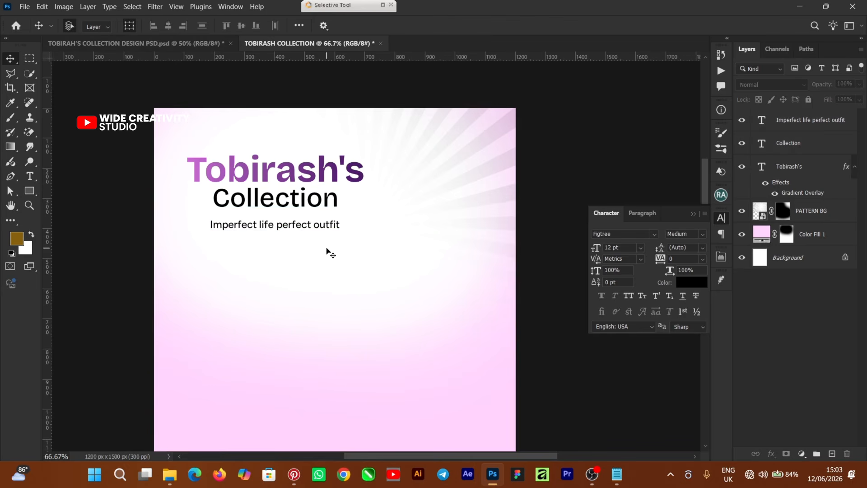
- Nudge the "Imperfect life perfect outfit" tagline upward so it sits closer beneath Collection
click(294, 227)
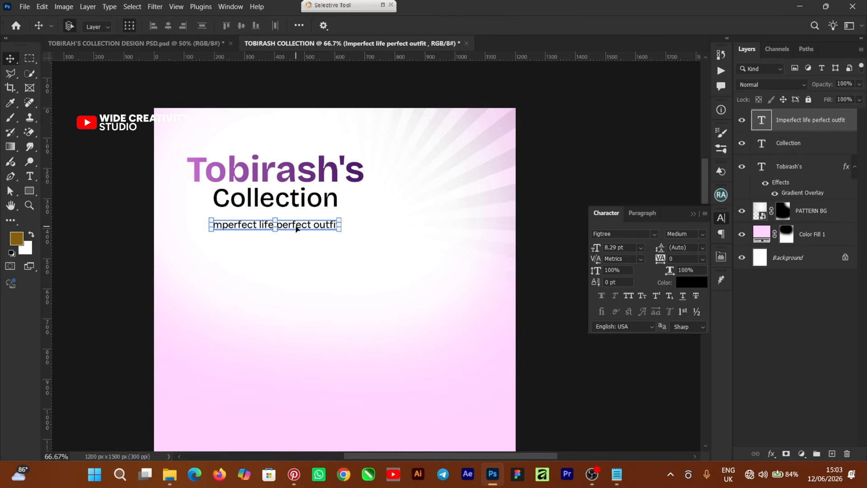
key(Up)
key(Up)
key(Up)
key(Up)
key(Up)
key(Up)
key(Up)
key(Up)
key(Up)
key(Up)
key(Up)
key(Up)
key(Up)
key(Up)
key(Up)
key(Up)
key(Up)
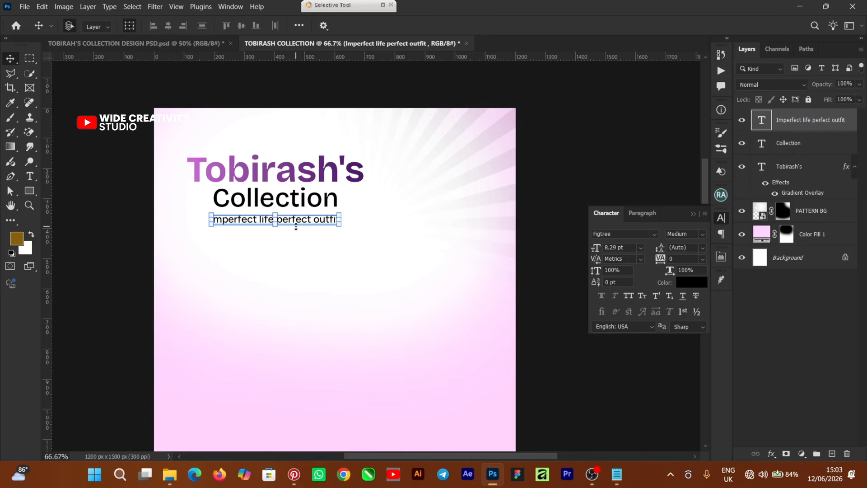
key(Up)
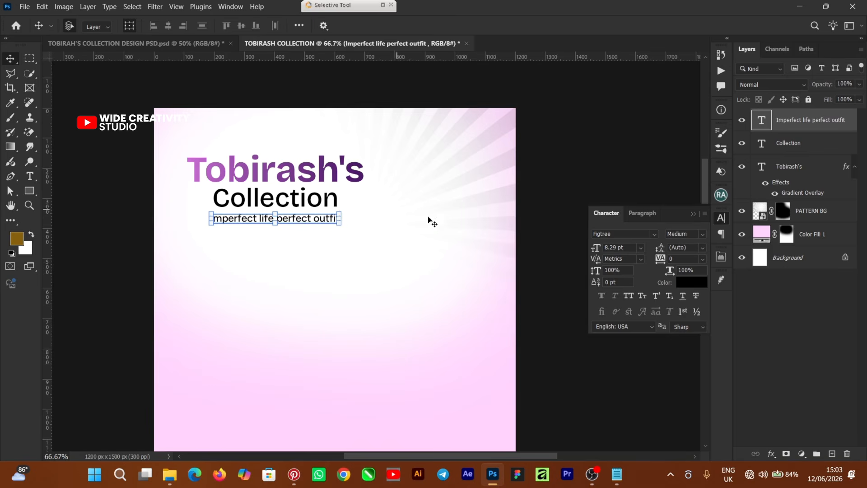
click(588, 190)
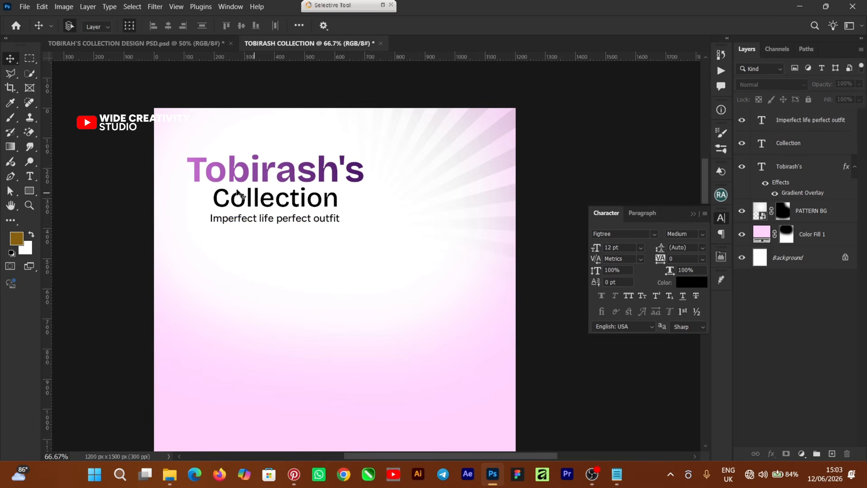
- Place MANICKING IMAGE from the TOBIRASH'S COLLECTION RESOURCES folder, scaled to about 90.62%, at the flyer's upper right beside the title
click(693, 214)
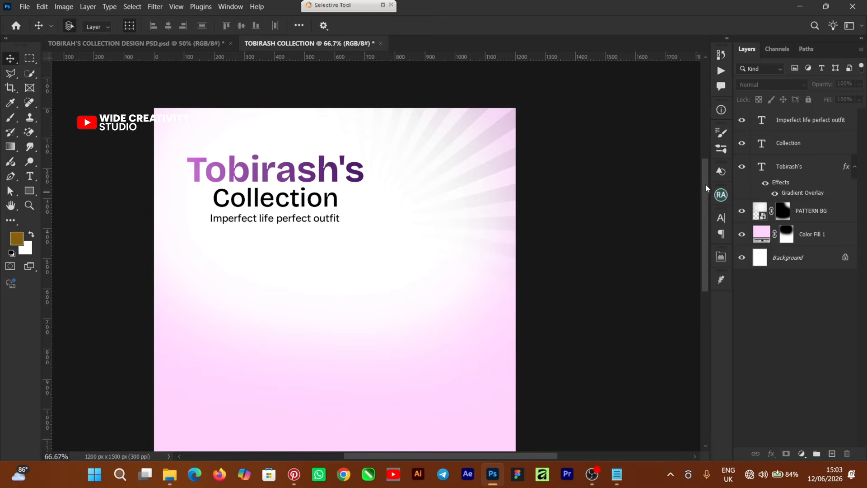
mouse_move(706, 185)
mouse_down()
mouse_move(706, 216)
mouse_move(708, 192)
mouse_up()
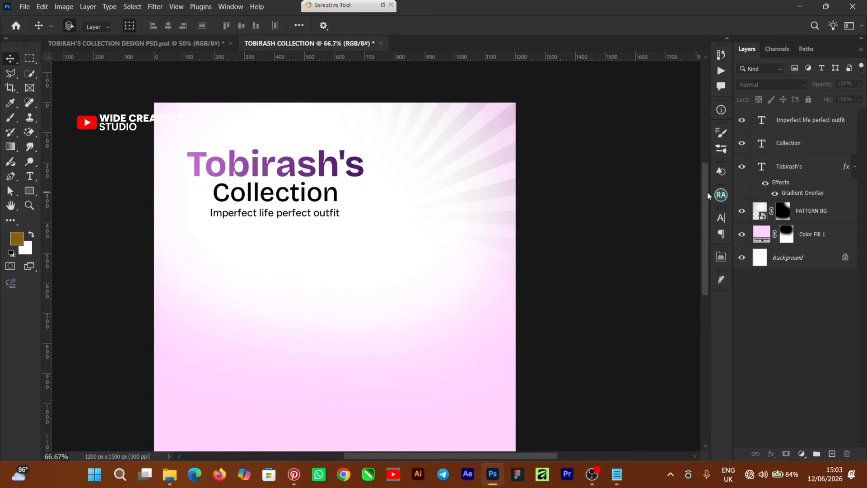
click(235, 345)
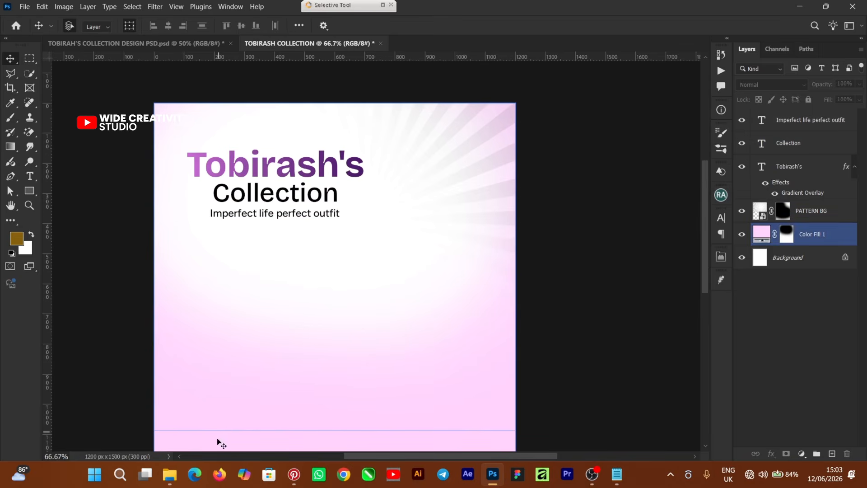
click(169, 475)
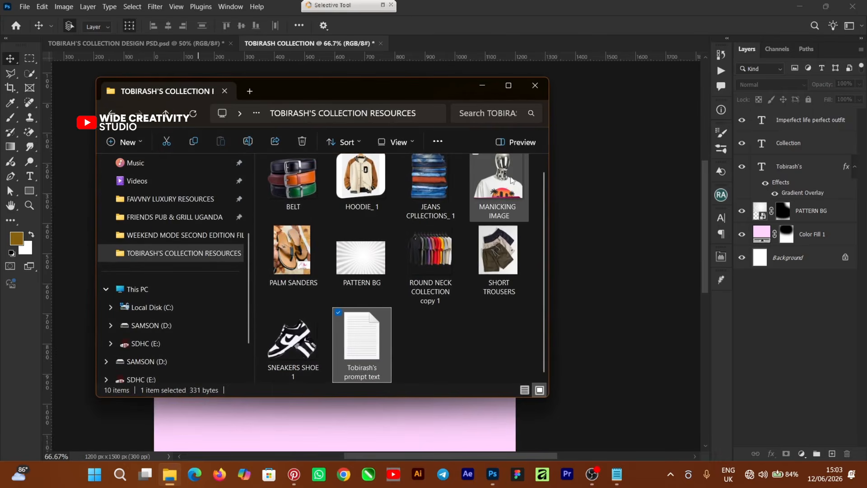
drag(509, 186, 442, 212)
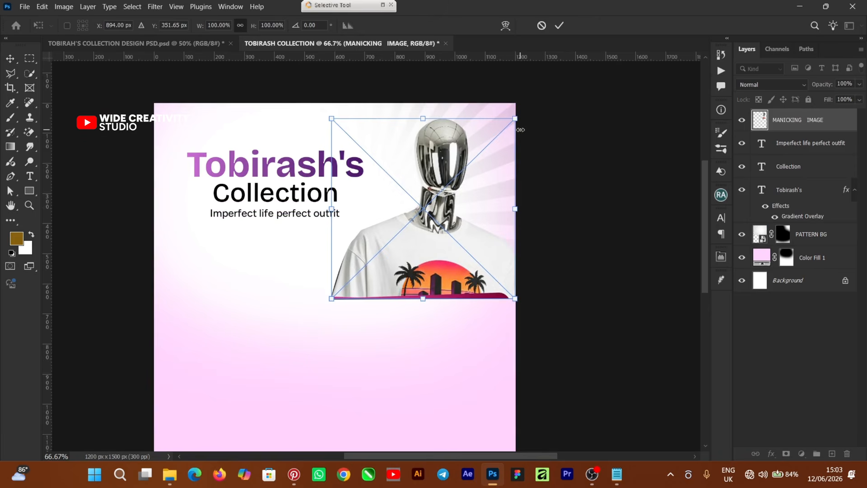
drag(518, 118, 499, 135)
drag(448, 187, 469, 172)
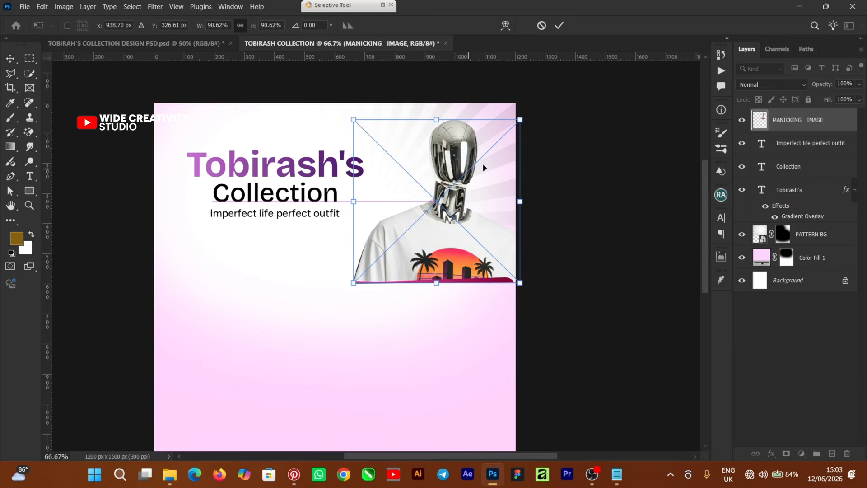
click(559, 27)
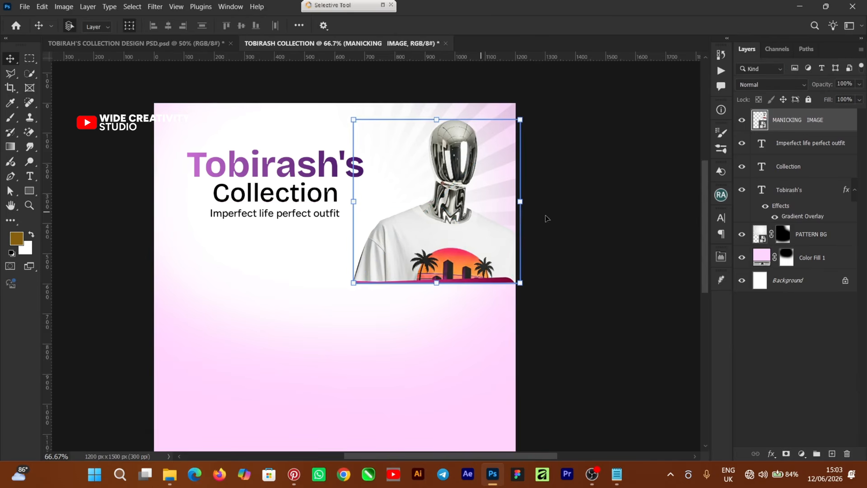
- Add a layer mask to the mannequin image and fade out its lower edge with a soft black brush, reducing the brush to 200 px
click(786, 454)
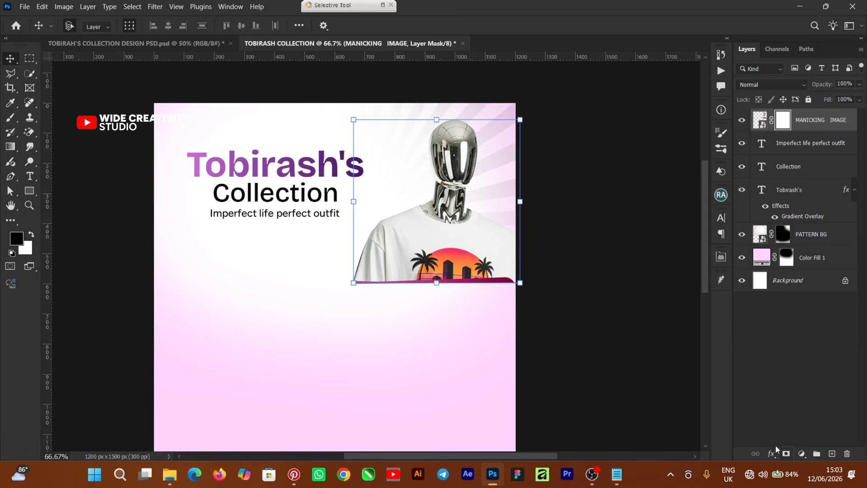
click(10, 119)
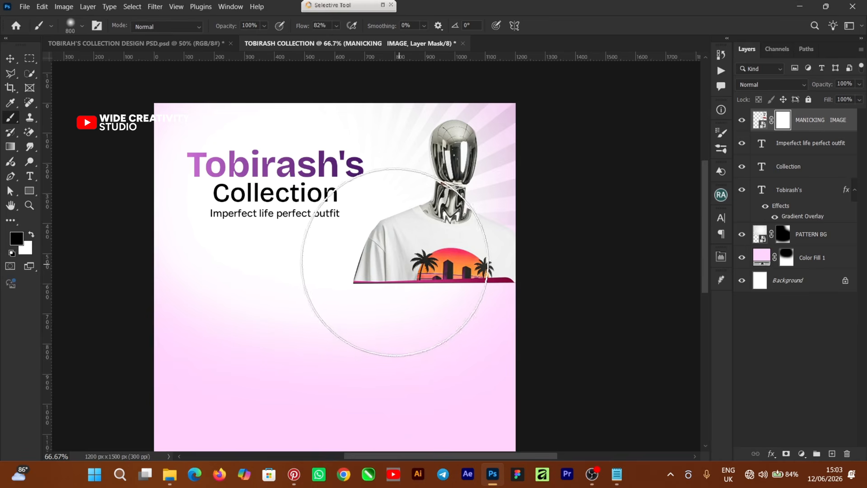
key(bracketleft)
key(bracketleft)
key(bracketleft)
key(bracketleft)
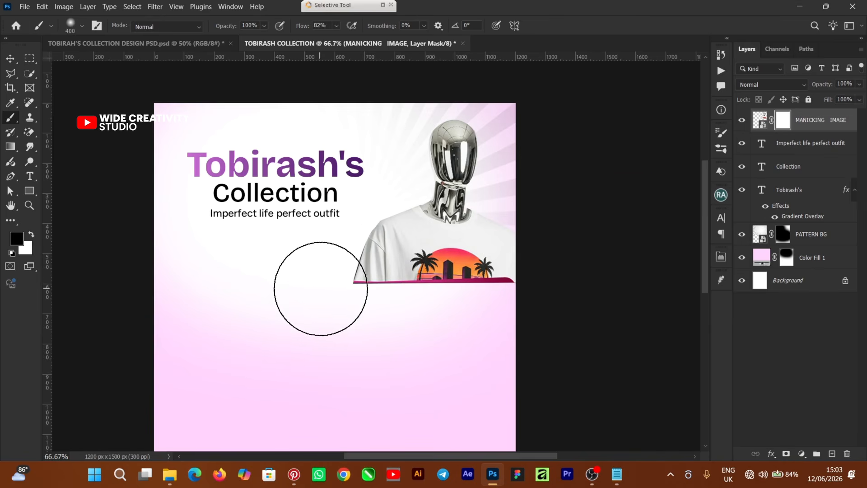
mouse_move(398, 314)
mouse_down()
mouse_move(480, 318)
mouse_move(553, 309)
mouse_move(418, 329)
mouse_move(319, 306)
mouse_move(350, 332)
mouse_move(323, 309)
mouse_move(326, 292)
mouse_move(359, 325)
mouse_move(458, 341)
mouse_move(494, 331)
mouse_move(447, 330)
mouse_up()
key(bracketleft)
key(bracketleft)
key(bracketleft)
key(bracketleft)
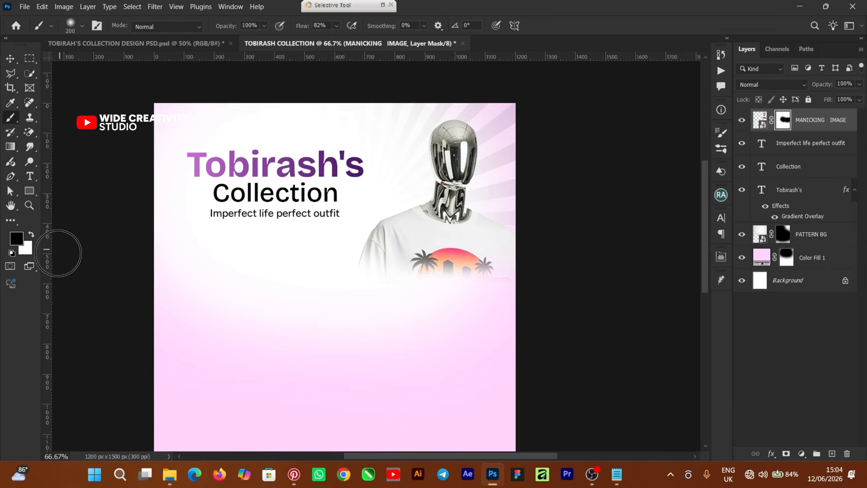
click(32, 235)
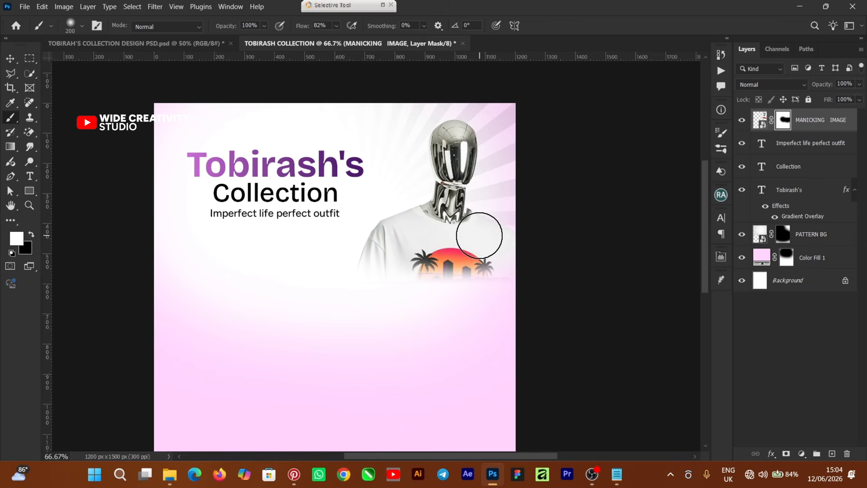
click(8, 62)
key(ctrl+2)
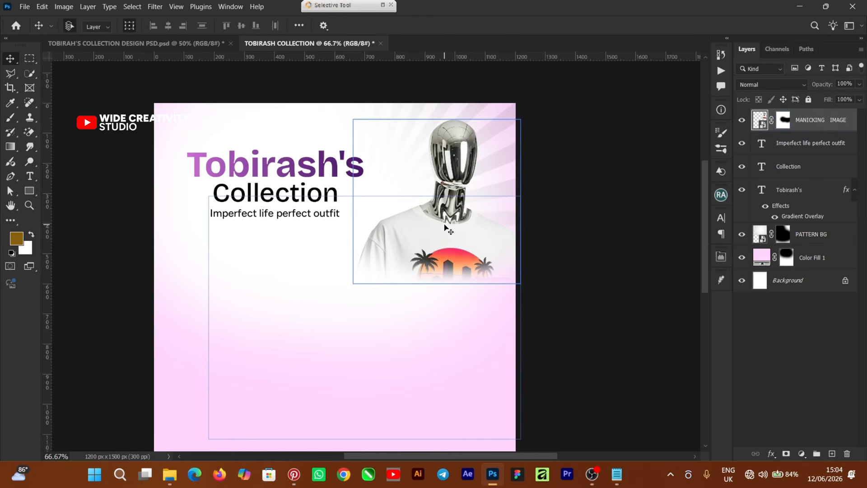
click(625, 298)
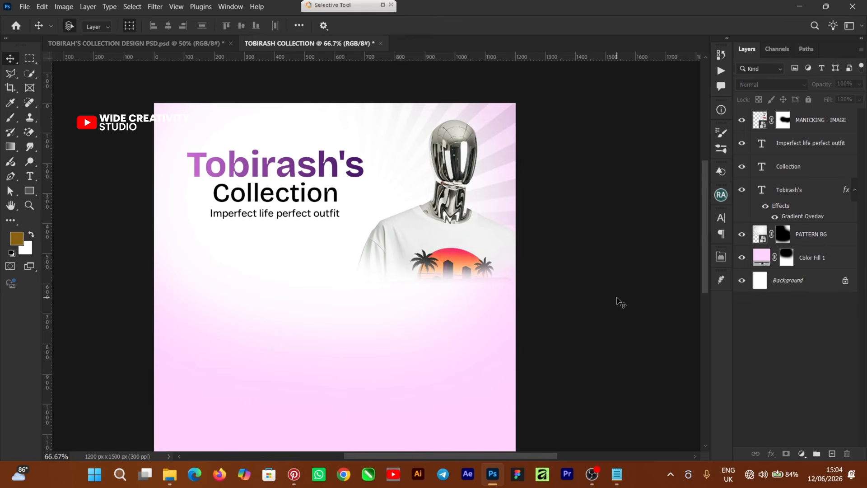
click(457, 182)
click(612, 267)
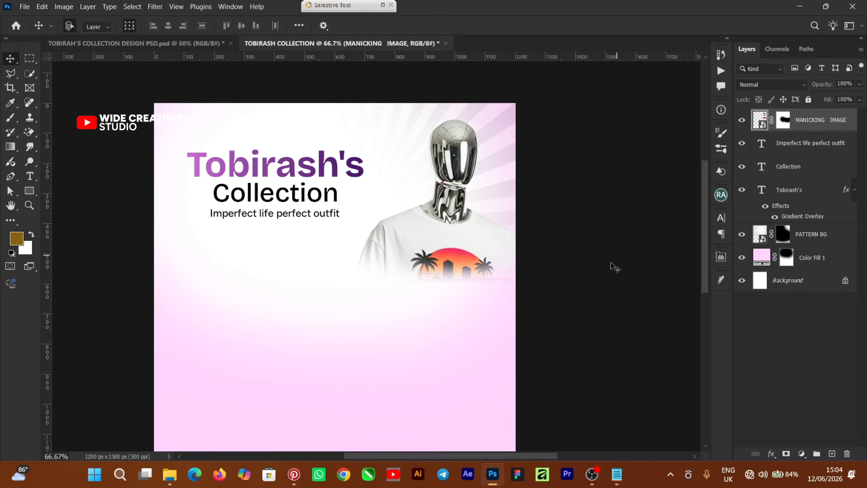
- Draw a rectangle shape about 424 x 545 px below the tagline on the flyer's left side
drag(704, 202, 704, 221)
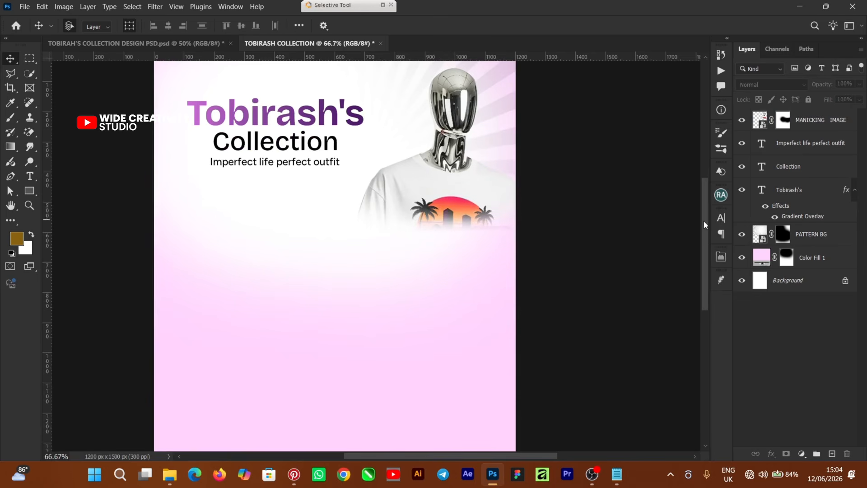
click(28, 193)
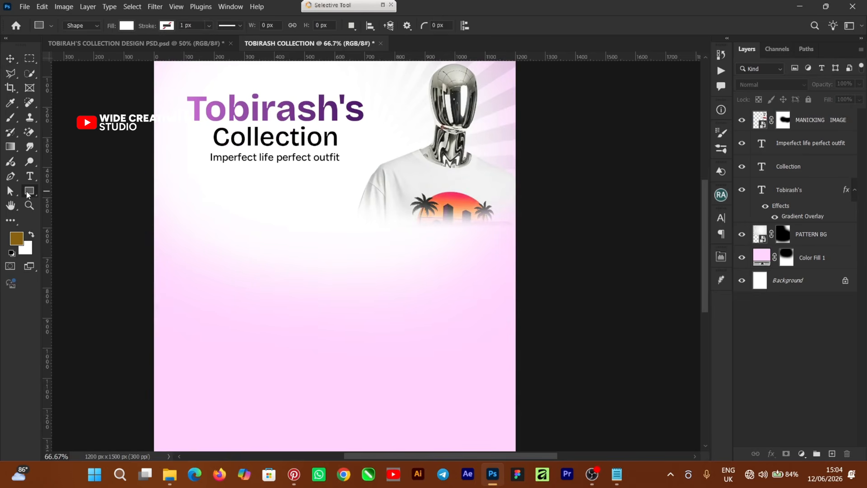
drag(195, 206, 324, 370)
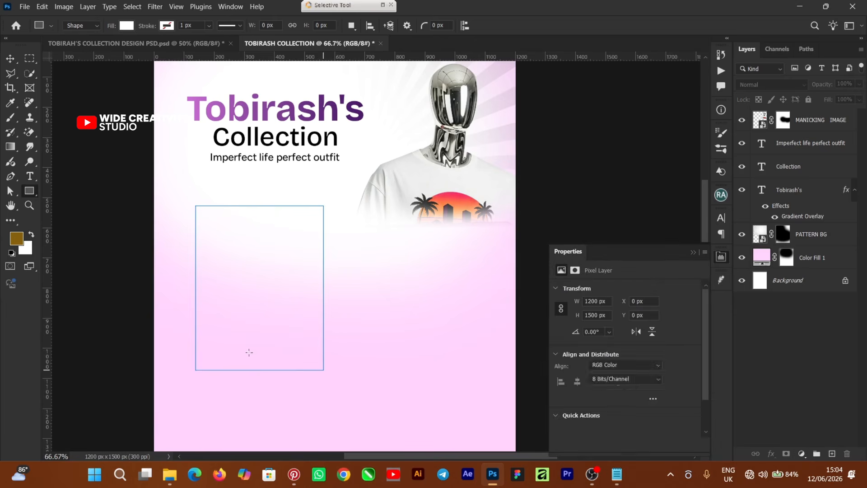
- Fill the rectangle with the dark purple to pink linear gradient at a 4-degree angle
click(126, 27)
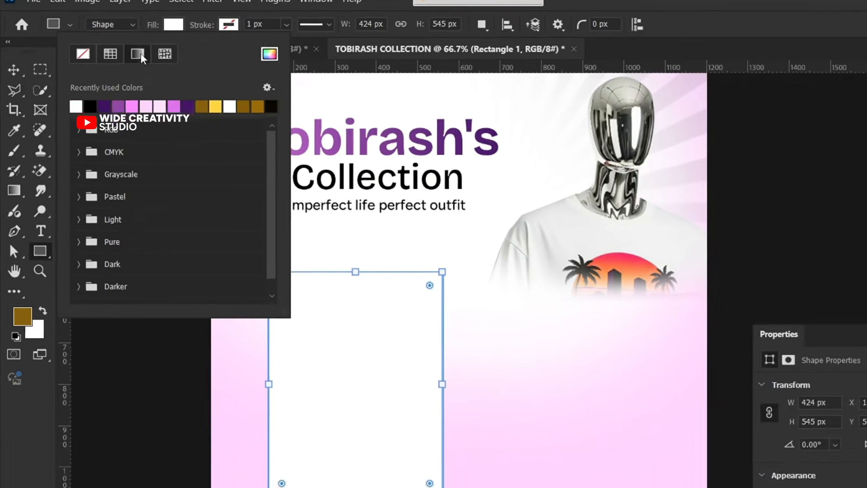
click(100, 46)
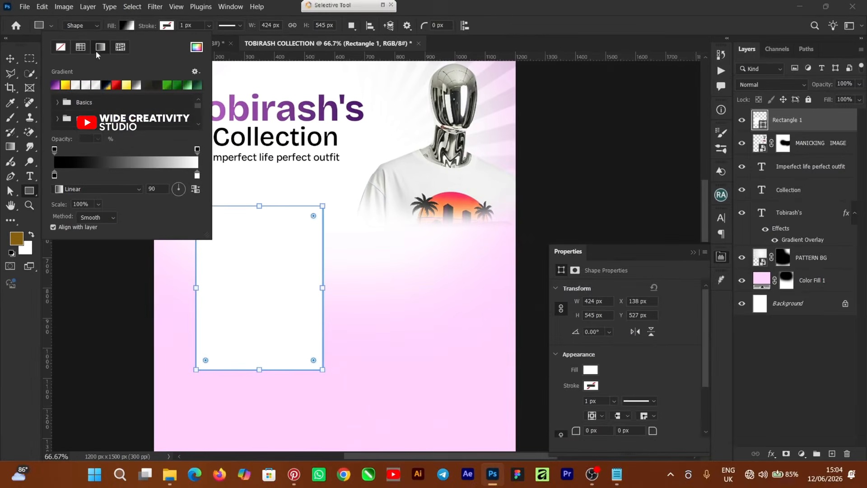
click(65, 95)
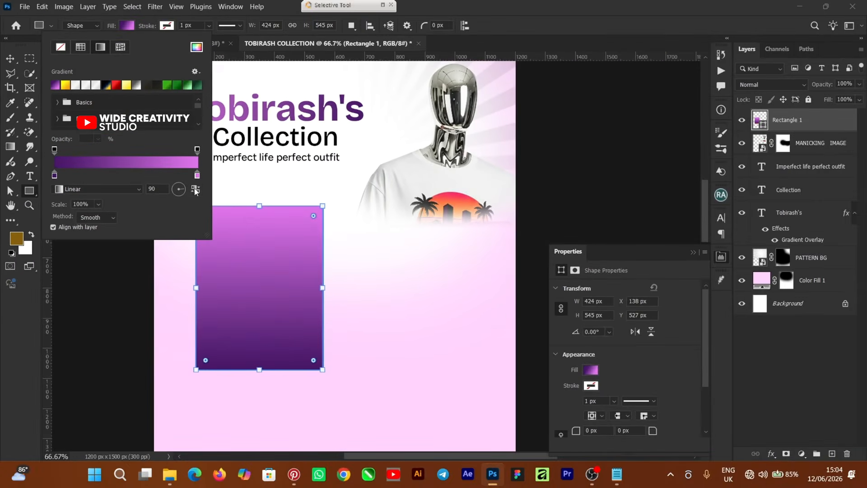
text(4)
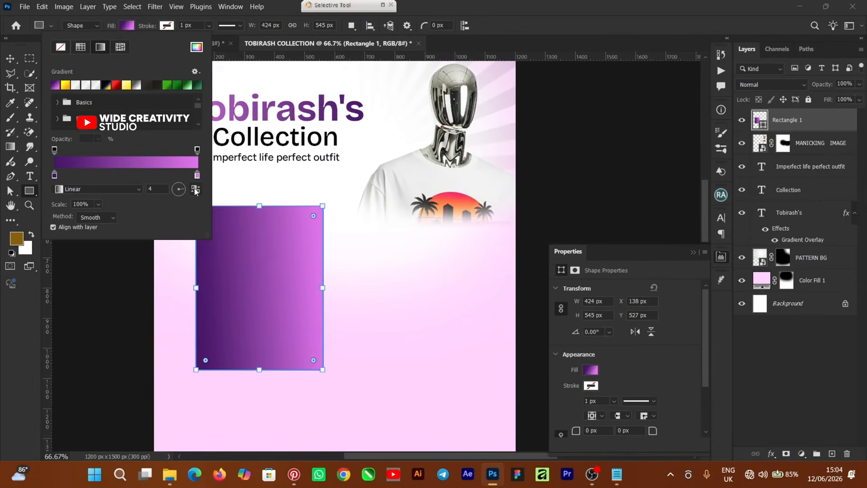
click(428, 6)
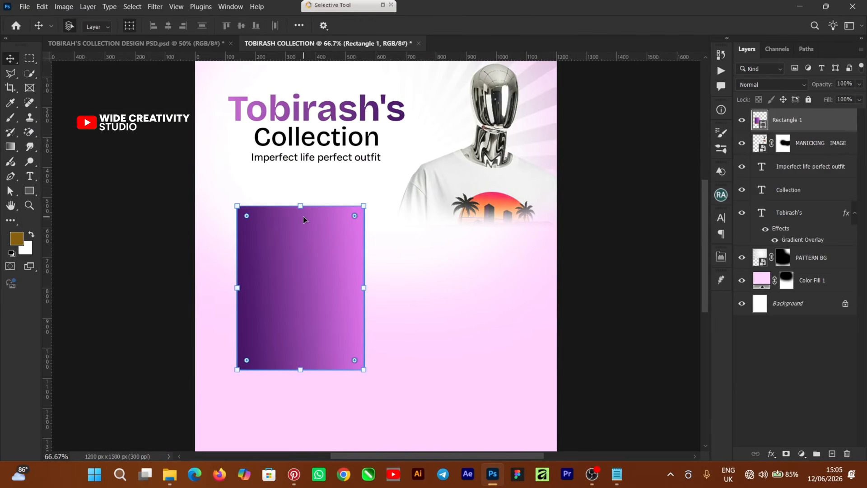
- Round all four corners of the purple gradient rectangle to a radius of about 53 px
key(ctrl+plus)
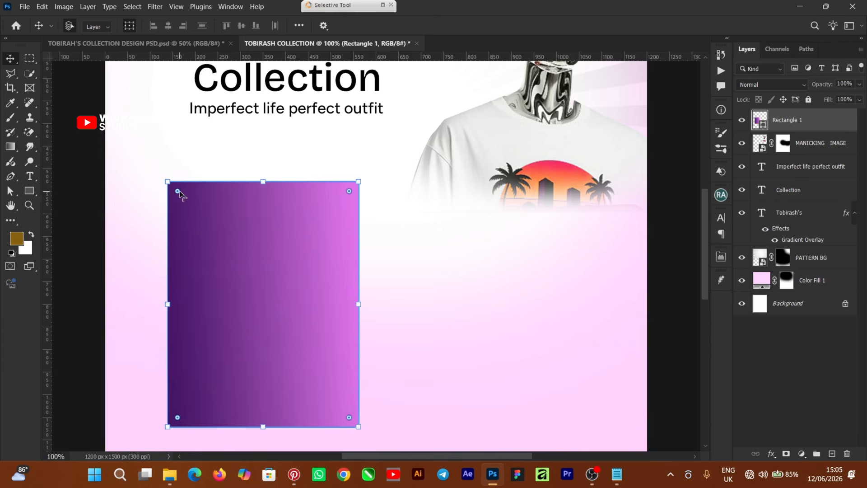
drag(179, 193, 191, 206)
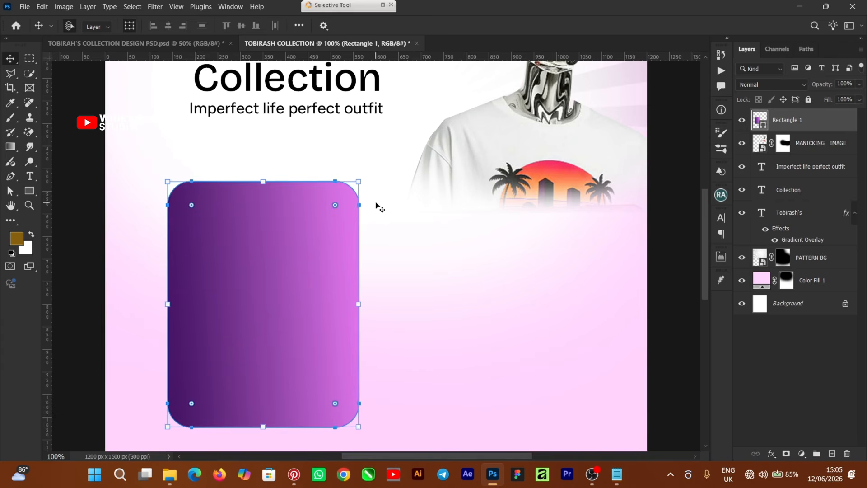
key(ctrl+minus)
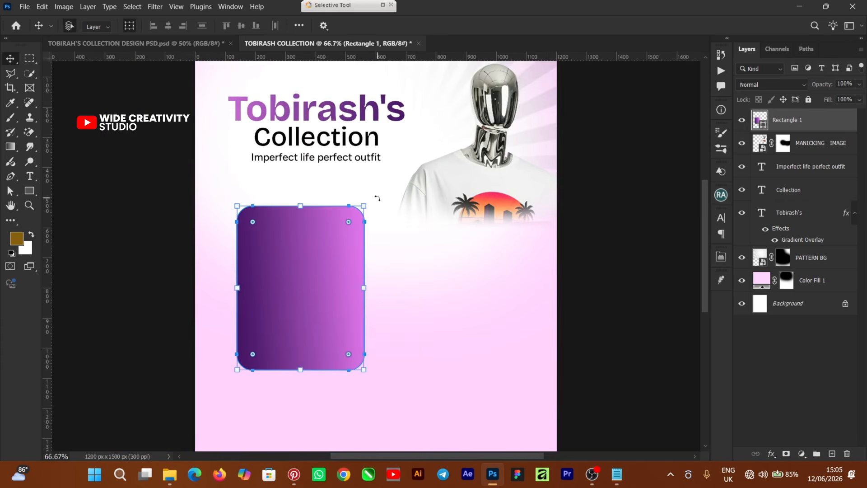
- Left-align the gradient panel with the Tobirash's title and extend its lower edge to make it about 576 px tall
drag(273, 288, 269, 279)
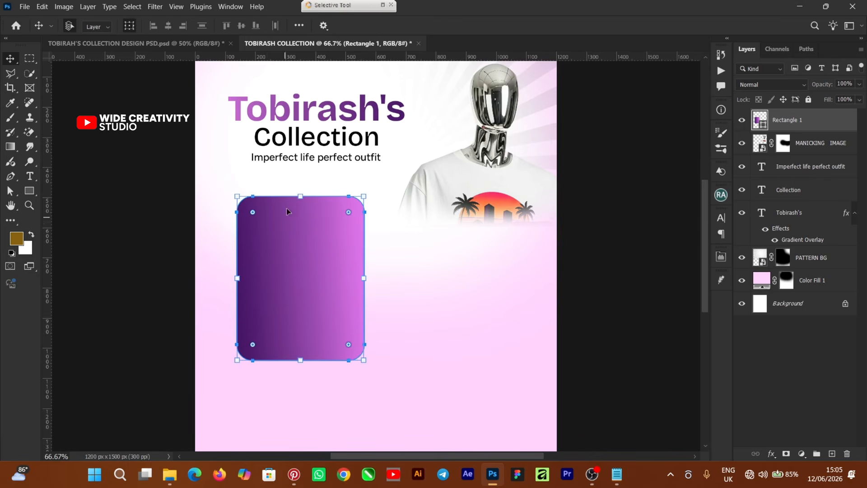
shift+click(238, 108)
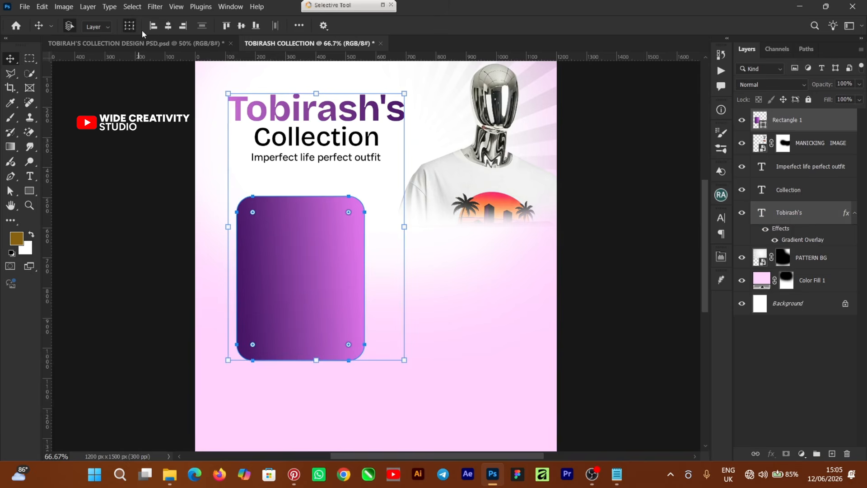
click(160, 28)
click(129, 356)
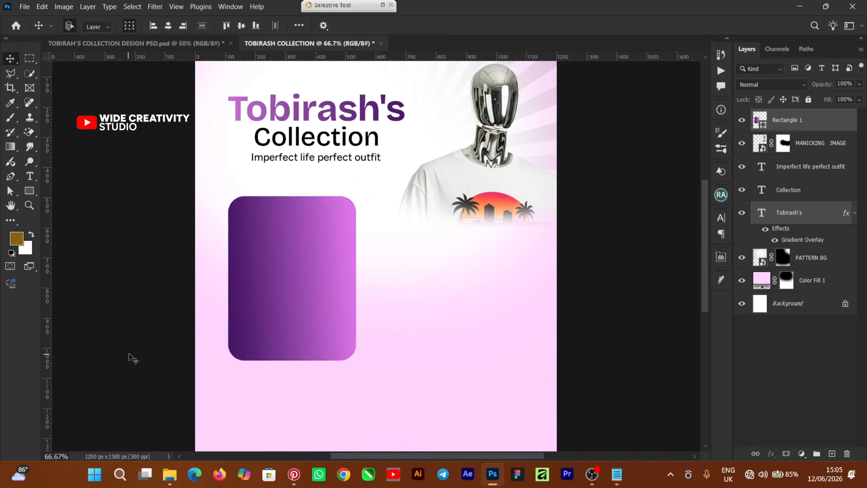
click(289, 308)
drag(289, 309, 288, 313)
key(ctrl+t)
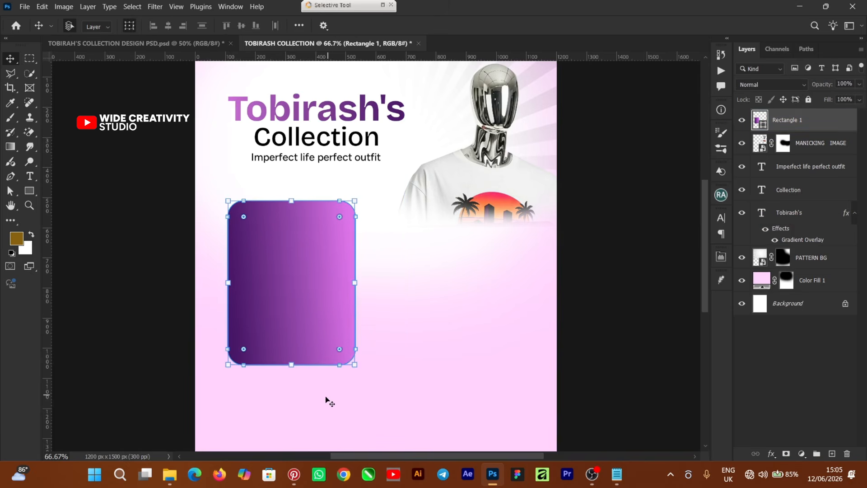
drag(291, 364, 293, 374)
key(Return)
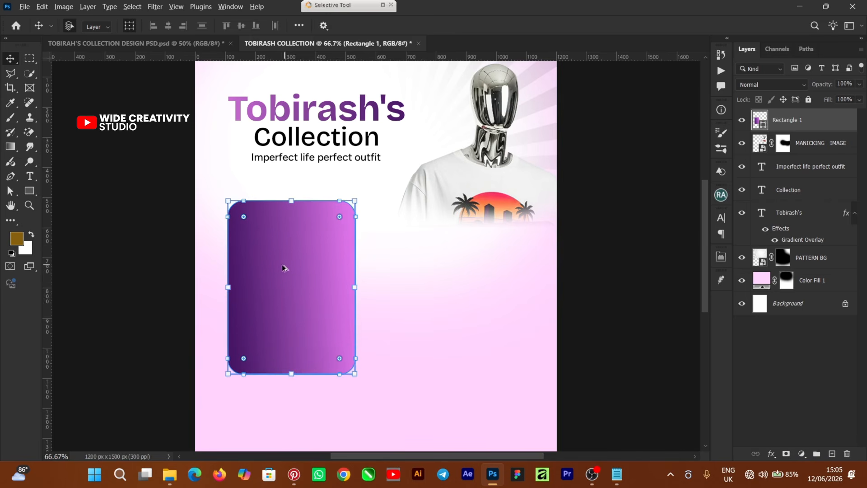
- Duplicate the gradient panel, squash the copy to about 83.73% width and 14.06% height, and place it above the original
drag(285, 270, 408, 296)
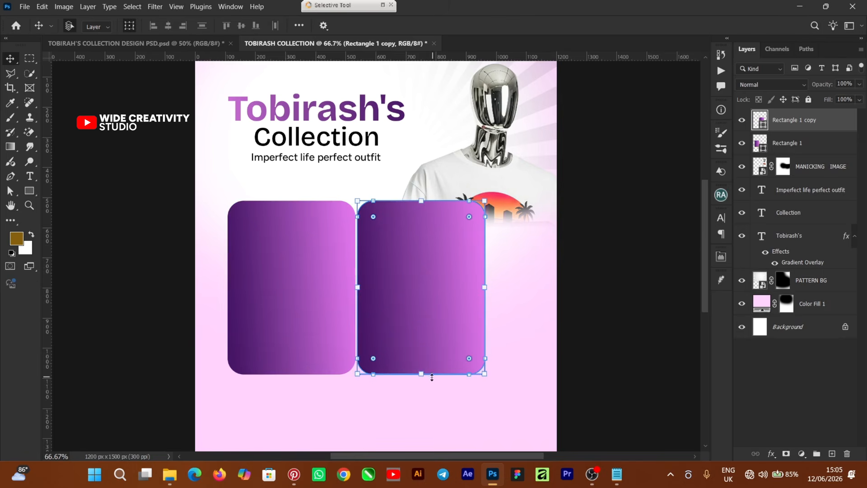
key(ctrl+t)
drag(421, 373, 427, 235)
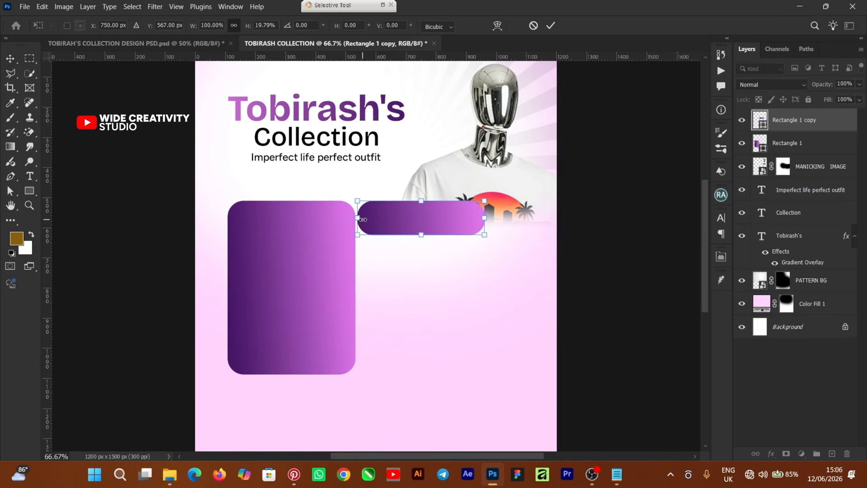
drag(363, 219, 378, 220)
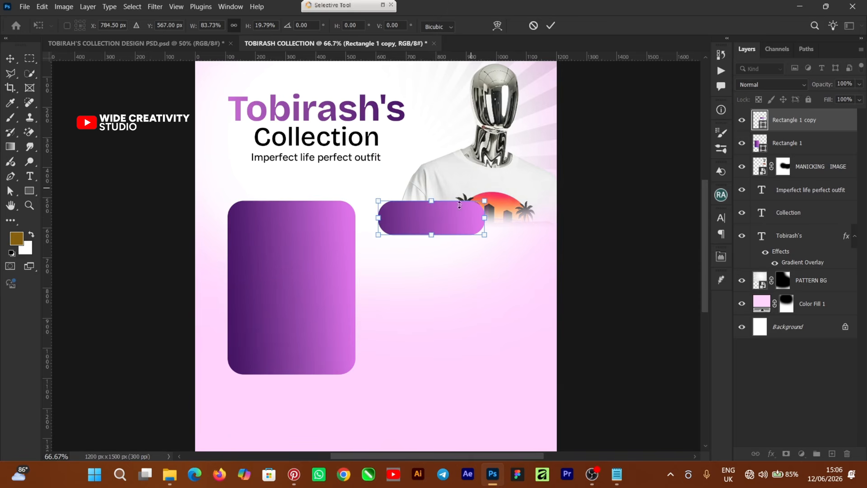
drag(459, 206, 319, 181)
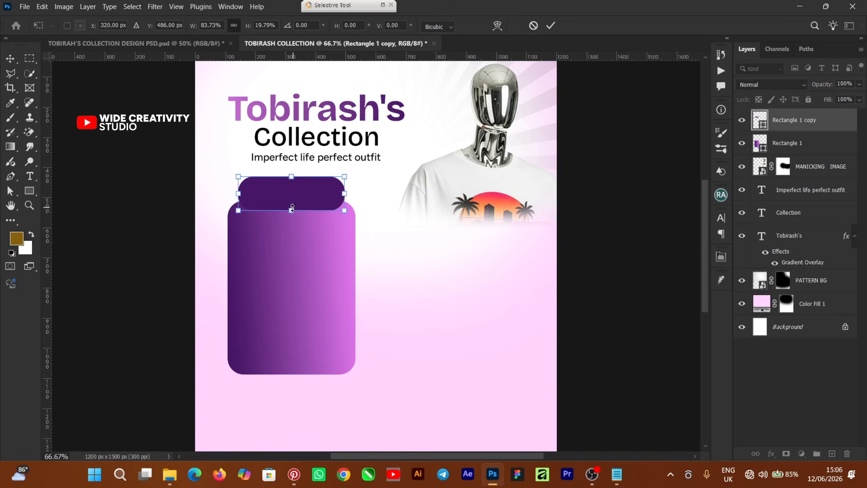
drag(292, 208, 295, 198)
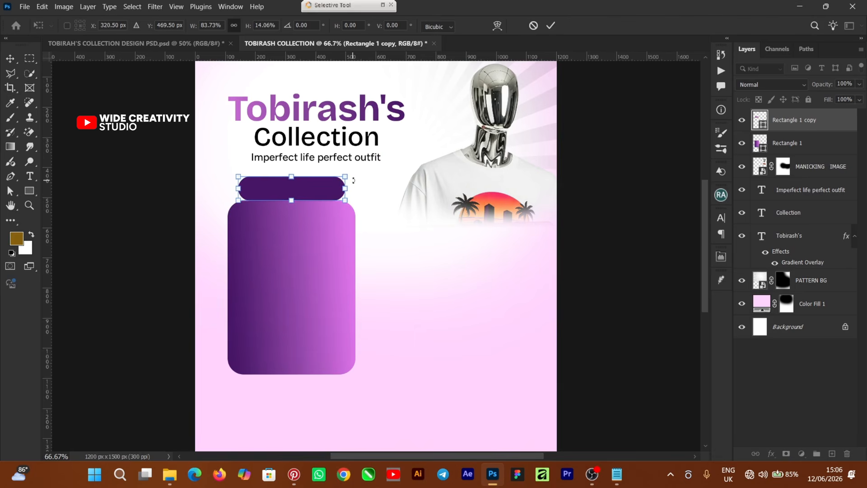
- Narrow and flatten the small bar, scale it to 84.81%, and seat it roughly centred on the panel's upper edge
key(ctrl+plus)
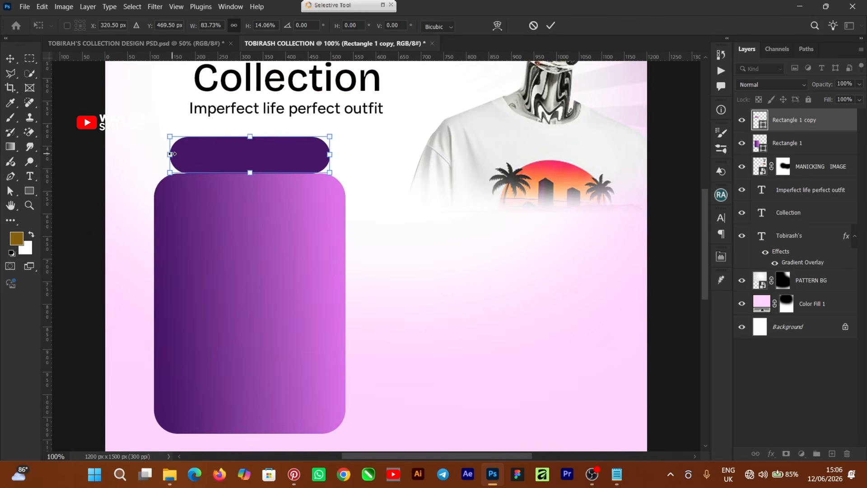
drag(172, 154, 181, 155)
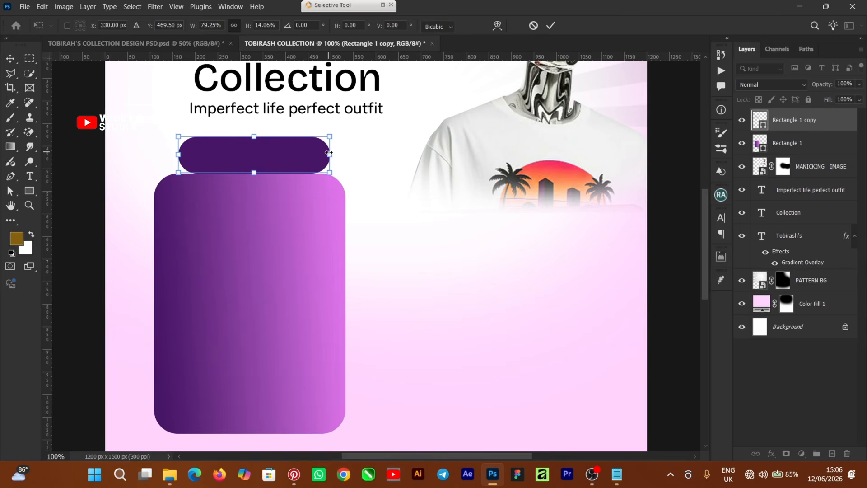
drag(329, 152, 317, 153)
drag(248, 172, 248, 168)
key(Return)
drag(254, 156, 256, 156)
key(ctrl+t)
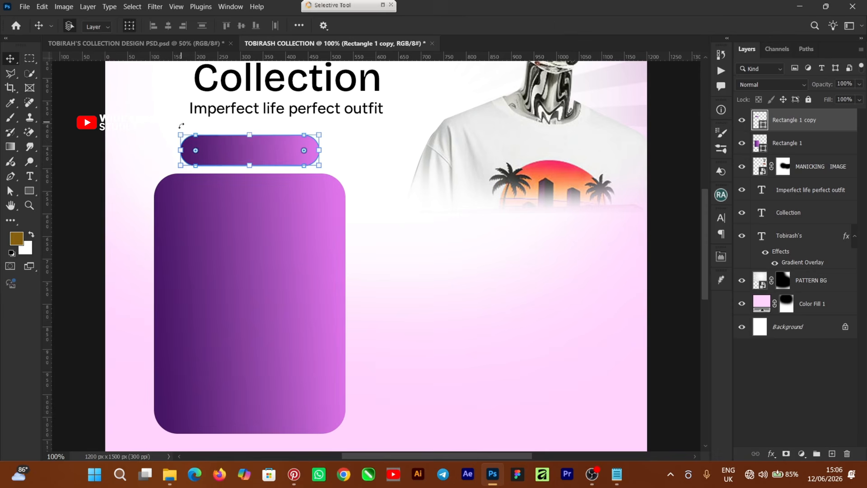
drag(180, 131, 189, 142)
drag(195, 149, 199, 150)
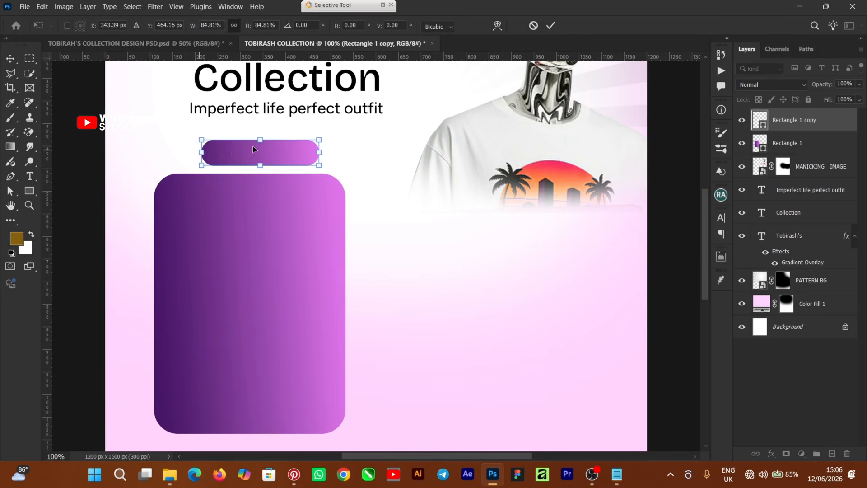
drag(253, 147, 240, 153)
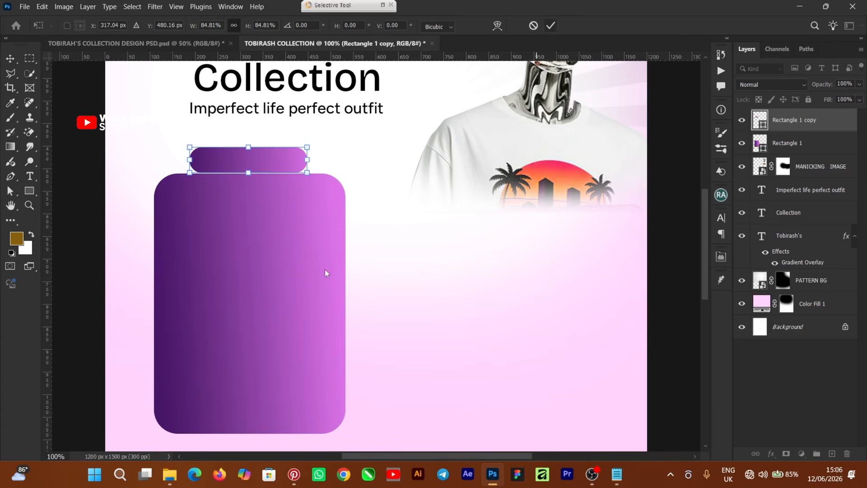
key(Return)
- Examine the large panel's dimensions and corner radius values in its shape properties
click(240, 307)
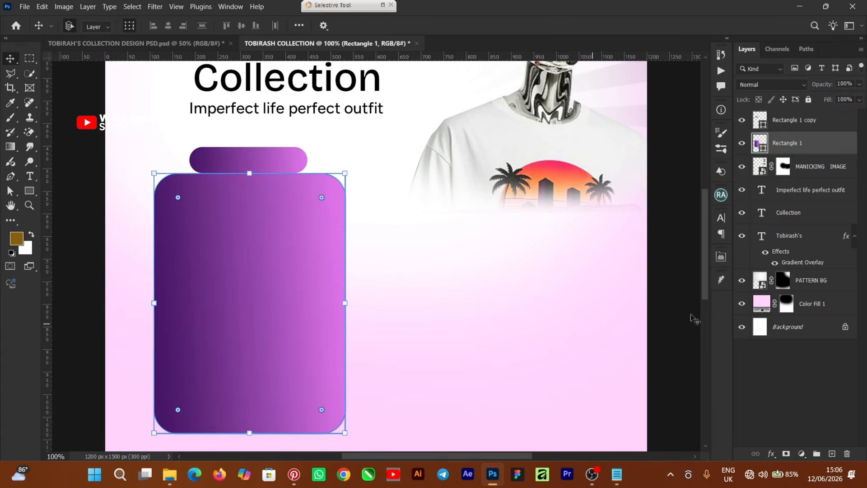
click(722, 258)
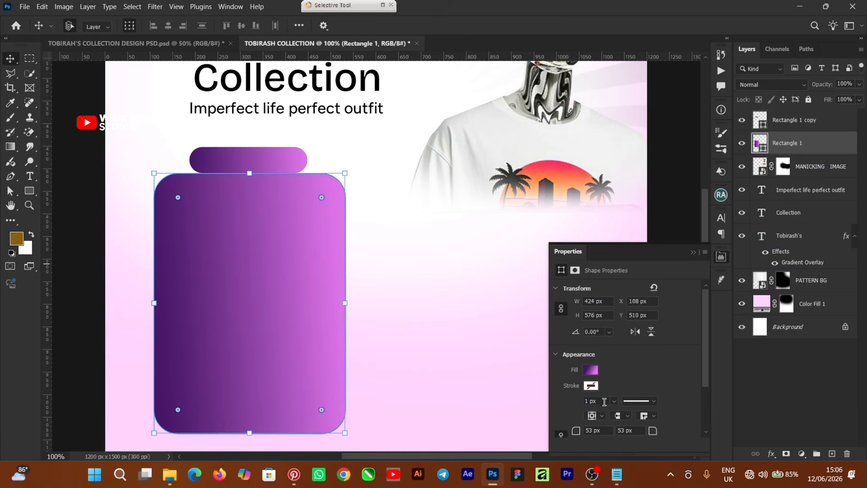
scroll(687, 398, down, 2)
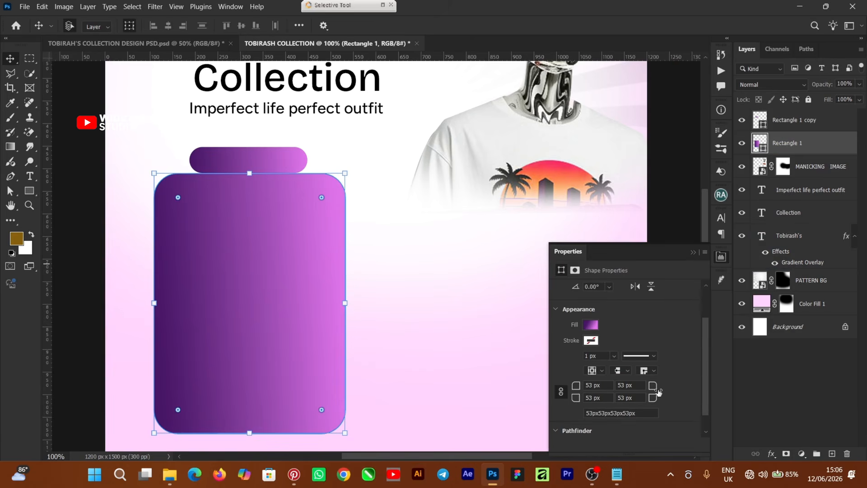
click(694, 253)
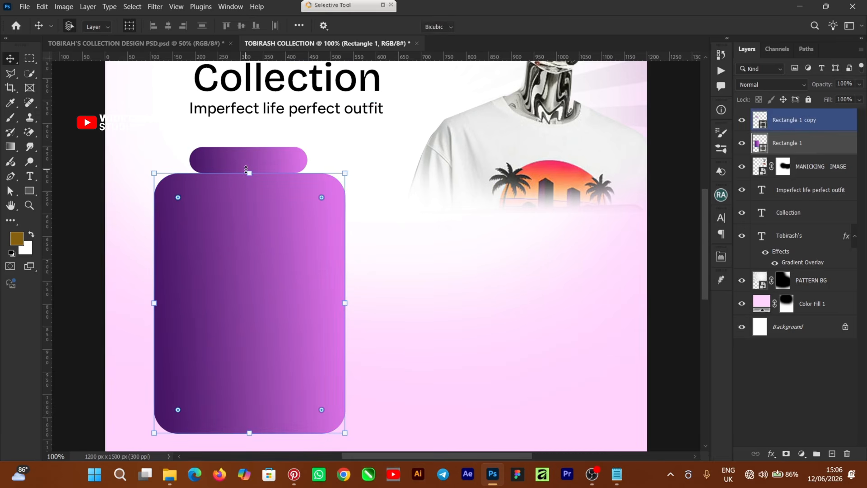
key(ctrl+t)
key(Return)
- Reduce the corner rounding of the small bar above the panel so its ends are less pill-shaped
click(229, 156)
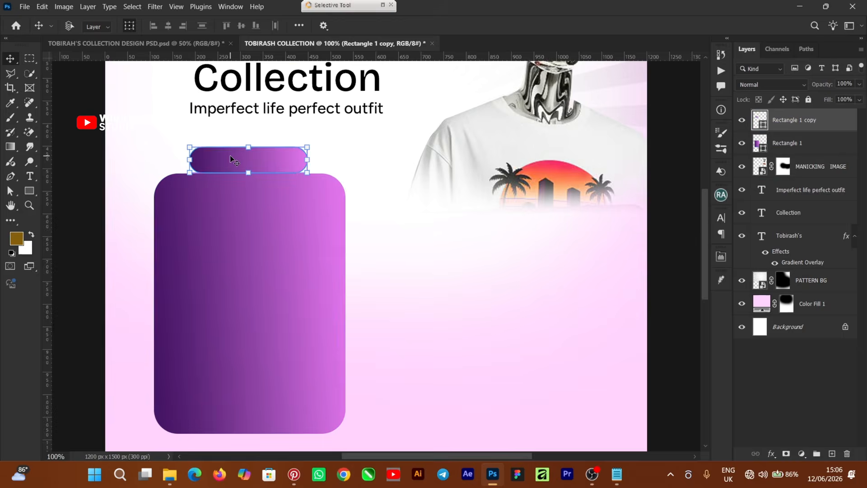
key(ctrl+plus)
drag(215, 280, 206, 272)
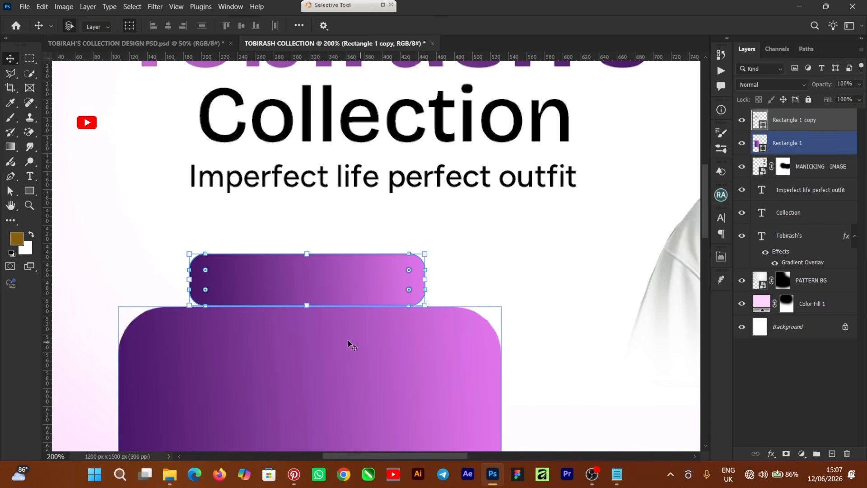
ctrl+click(310, 343)
key(ctrl+minus)
key(ctrl+minus)
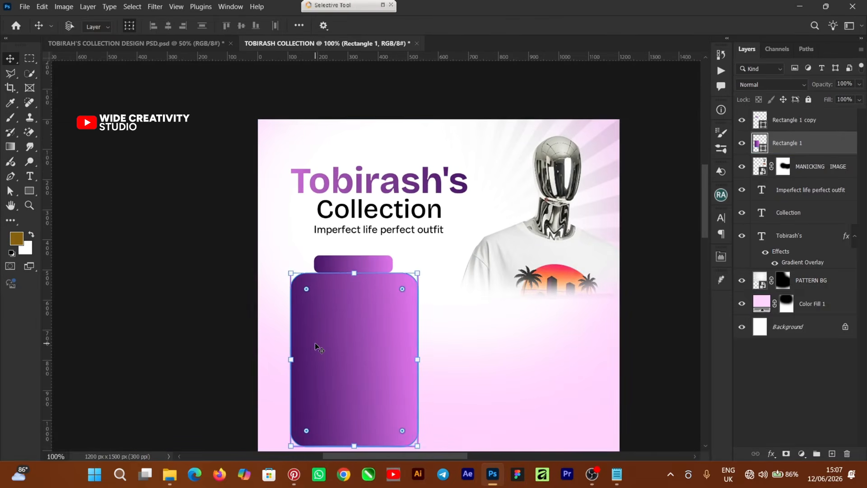
ctrl+click(184, 284)
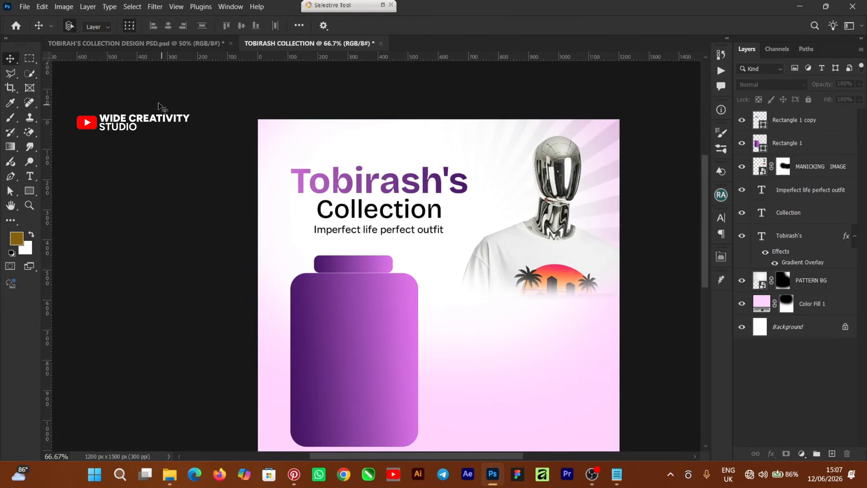
- Add the white Figtree Medium text "DEALS IN:" and fit it inside the small bar, scaled down to 8.66 pt
click(30, 176)
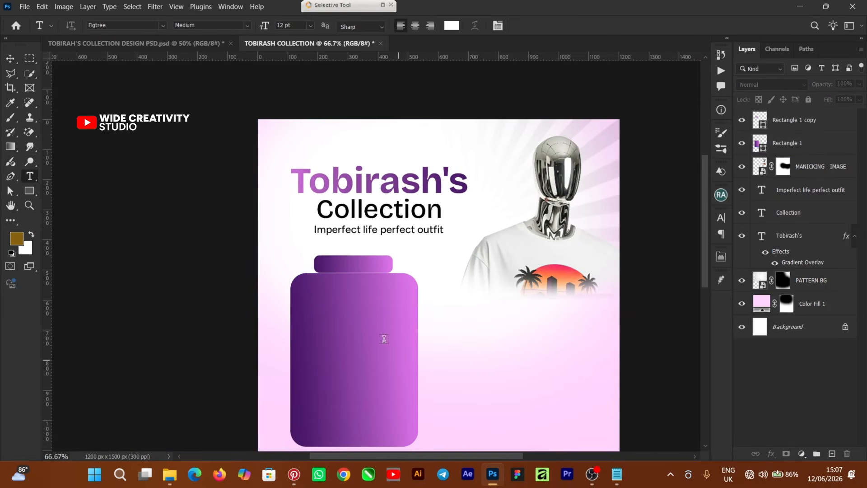
click(428, 348)
key(ctrl+plus)
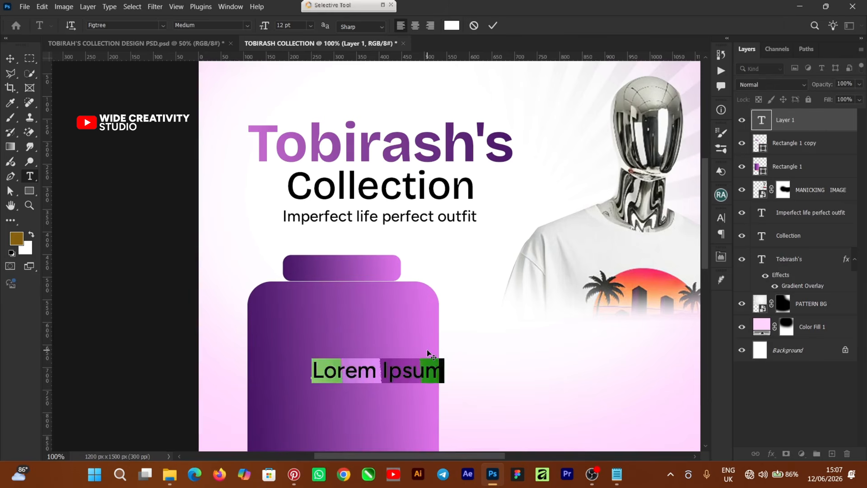
text(DEALS IN:)
click(494, 25)
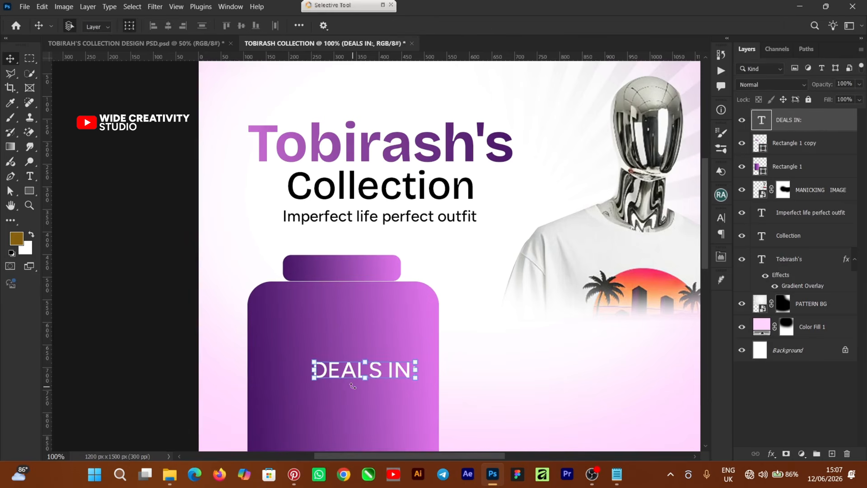
key(v)
drag(357, 380, 355, 274)
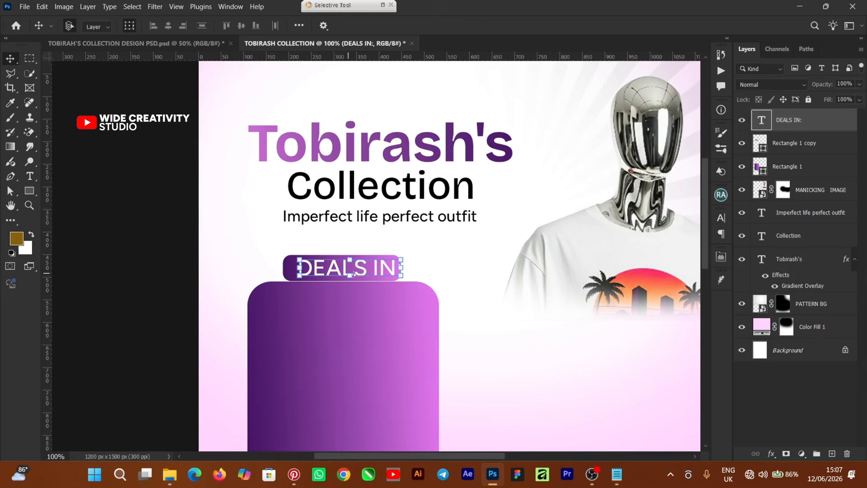
drag(403, 260, 374, 264)
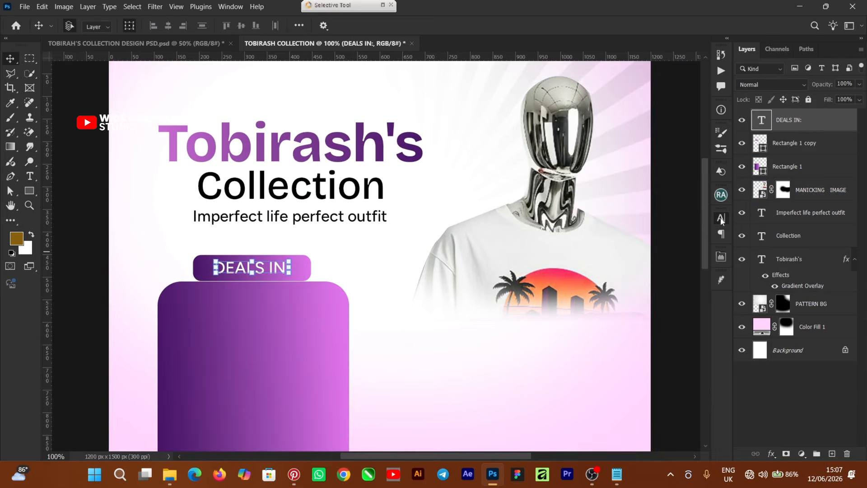
- Change the "DEALS IN:" text's font style to Bold
click(721, 218)
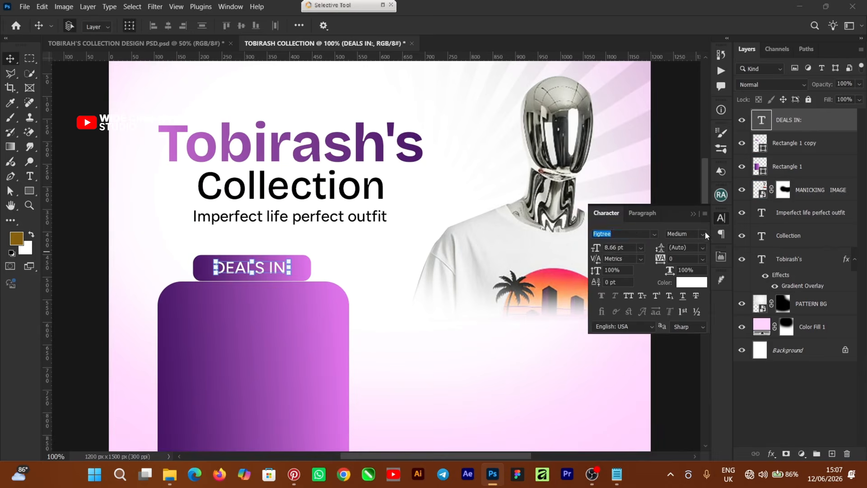
click(702, 235)
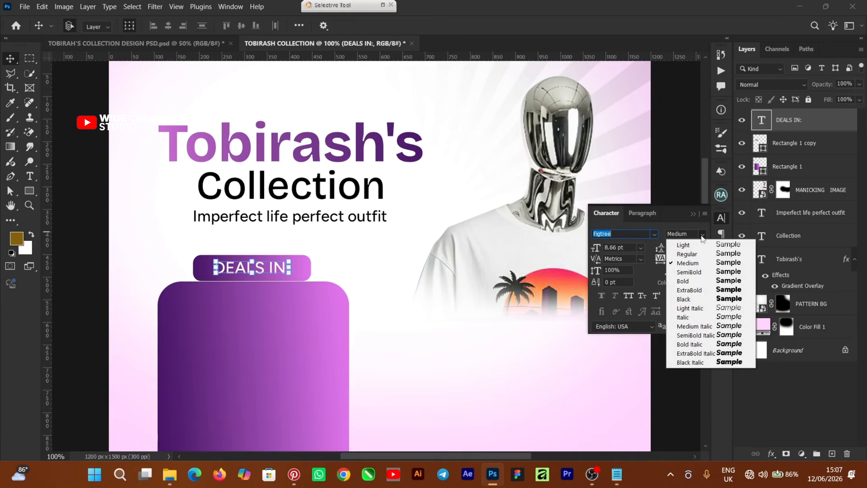
click(687, 281)
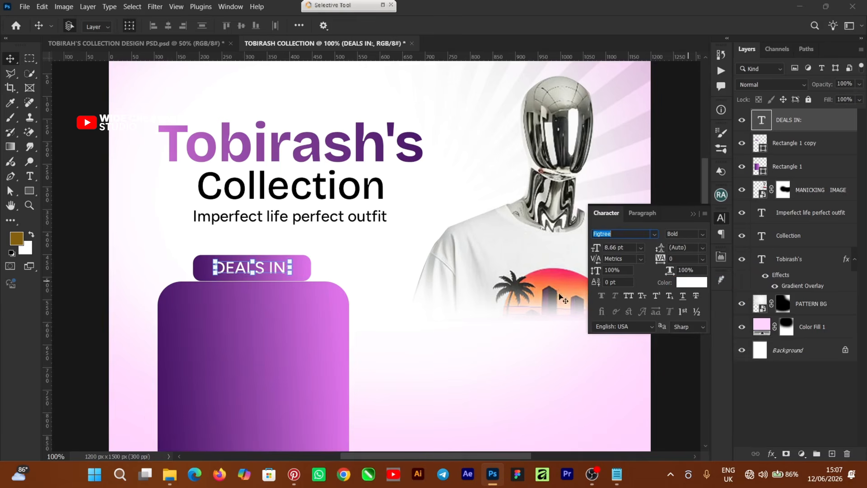
click(211, 275)
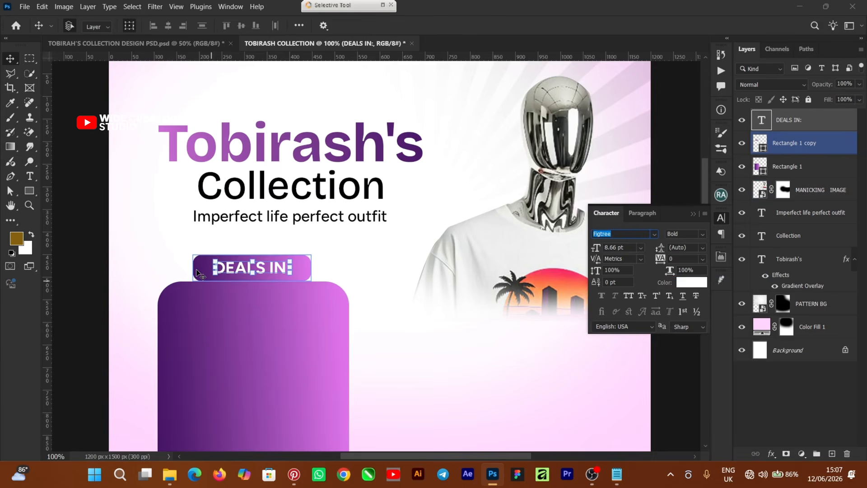
- Centre the "DEALS IN:" text and the small gradient bar on each other, leaving both deselected
shift+click(197, 273)
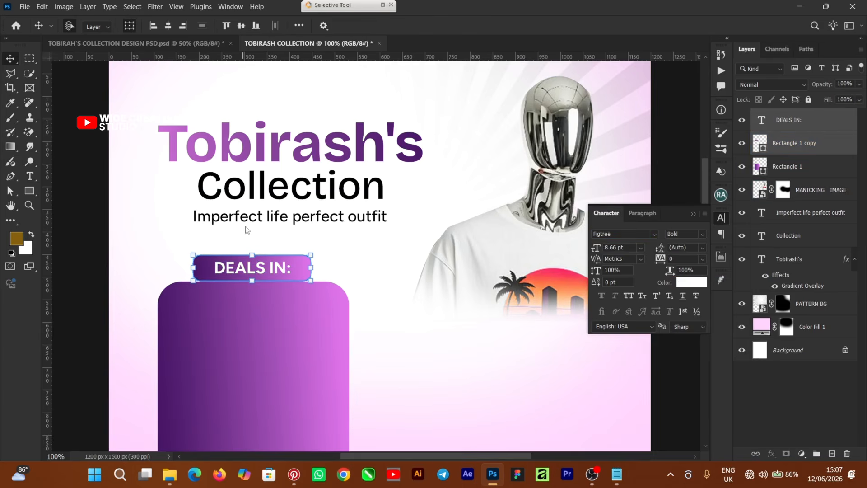
click(71, 271)
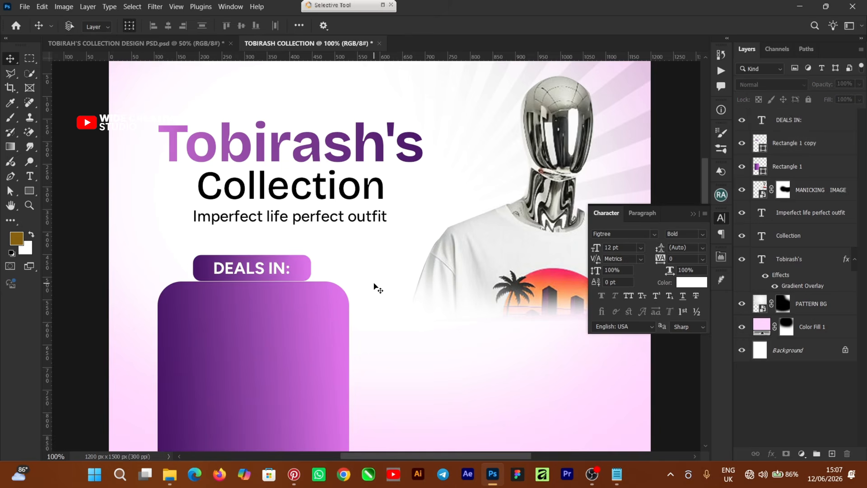
key(ctrl+minus)
key(ctrl+plus)
key(ctrl+minus)
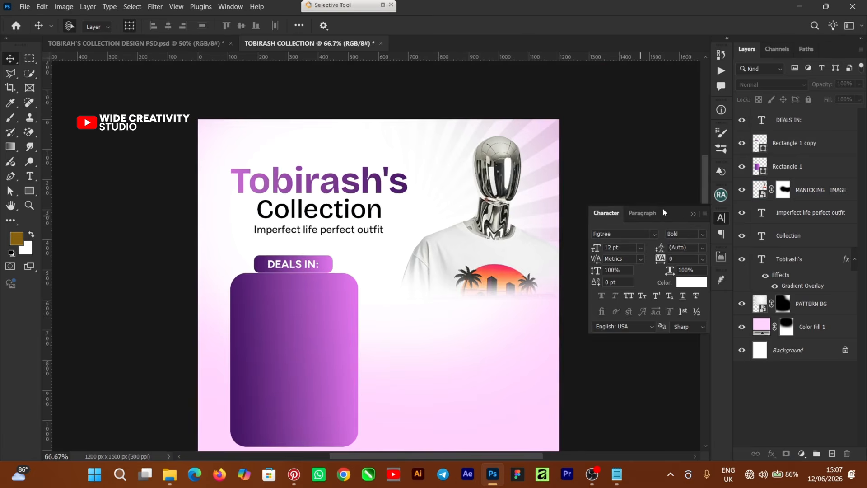
click(693, 214)
drag(705, 187, 706, 212)
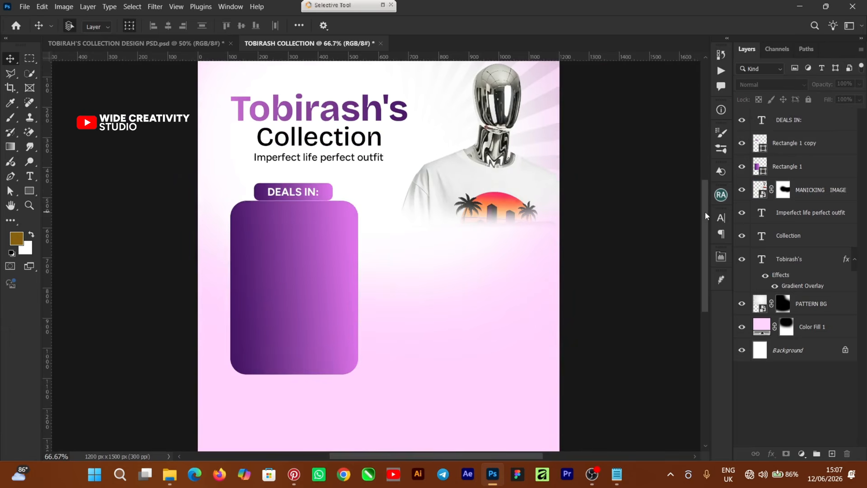
click(324, 352)
click(650, 361)
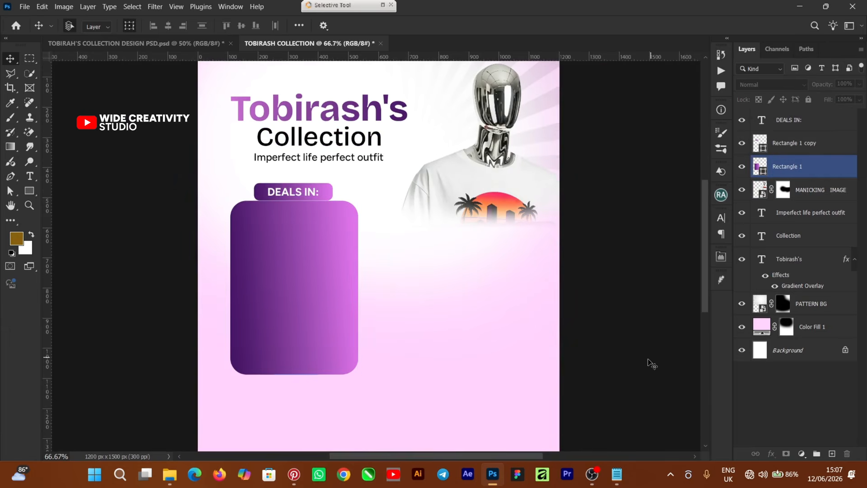
- Switch to the Notepad file and copy the product list from "Round Neck" through "Cap, Boxers, Belt"
click(615, 474)
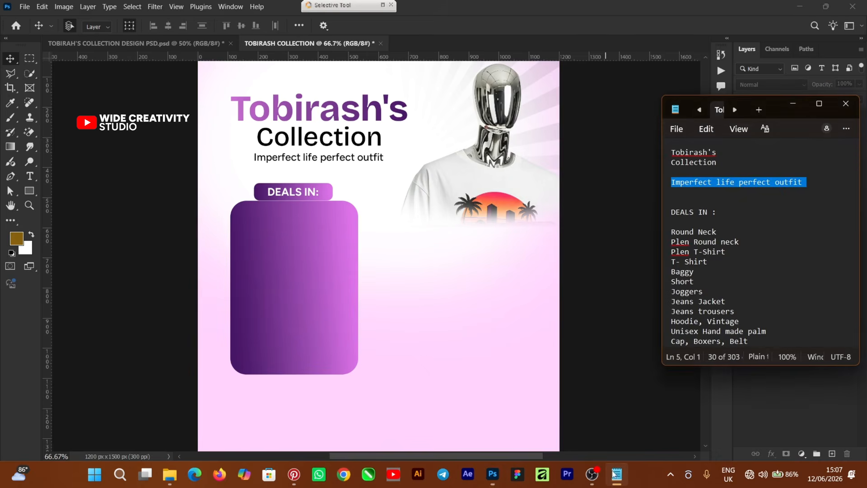
scroll(735, 236, down, 2)
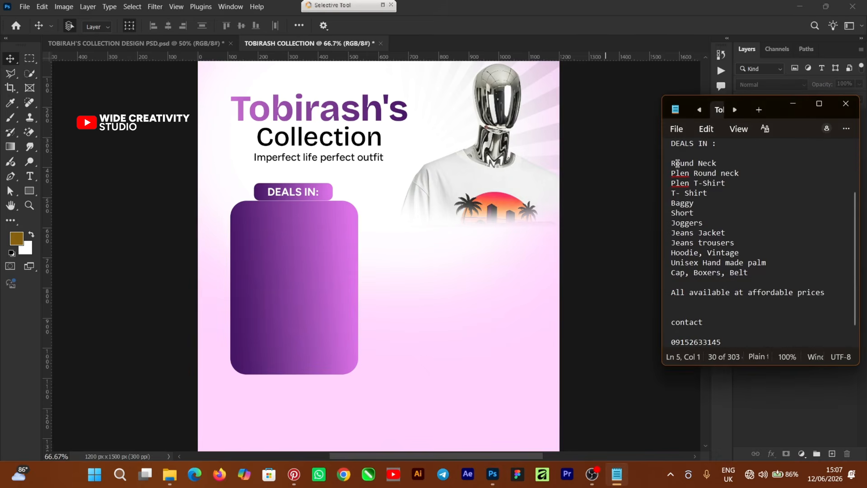
drag(672, 163, 749, 273)
- Back in Photoshop, duplicate the "DEALS IN:" text into the large panel and replace its wording with the copied product list
click(119, 223)
click(284, 191)
key(ctrl+plus)
alt+drag(263, 163, 254, 257)
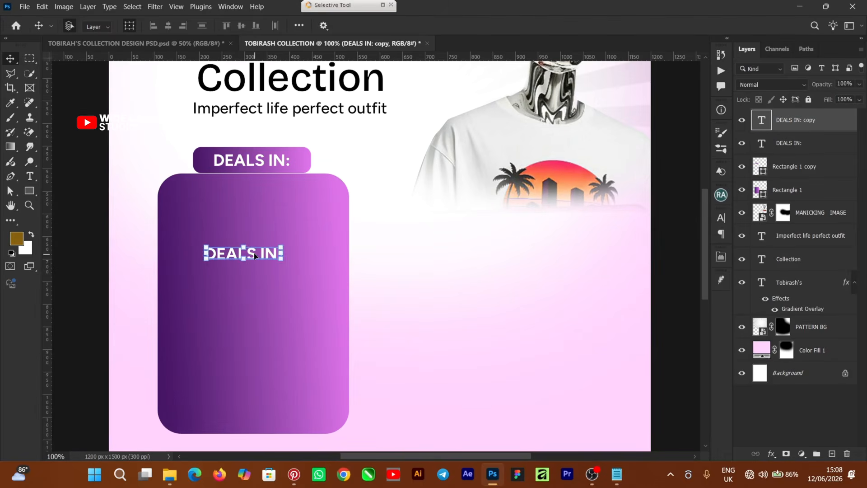
key(t)
double_click(254, 253)
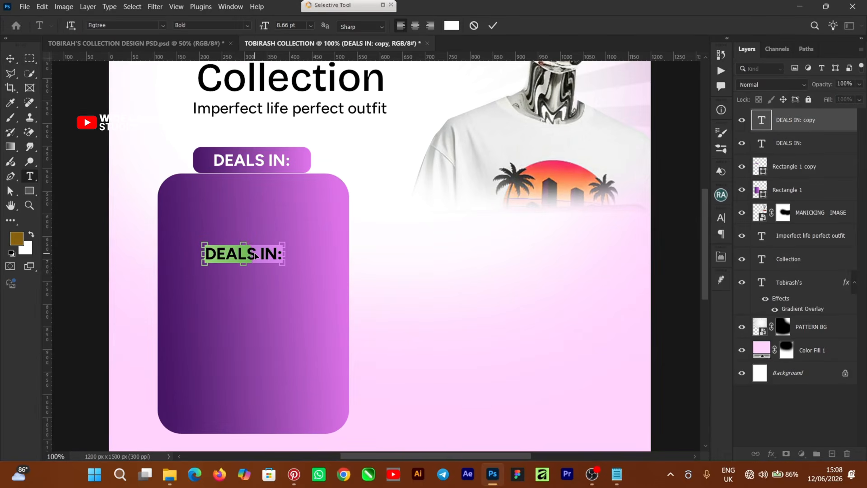
key(ctrl+a)
key(ctrl+v)
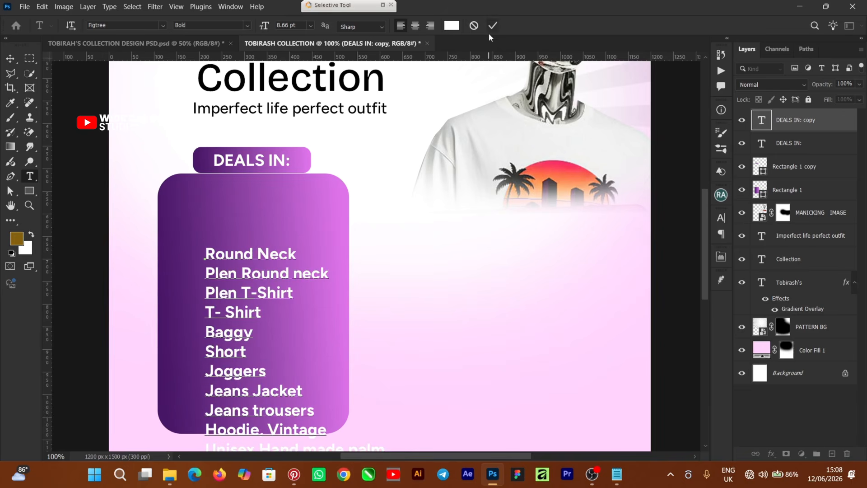
click(15, 60)
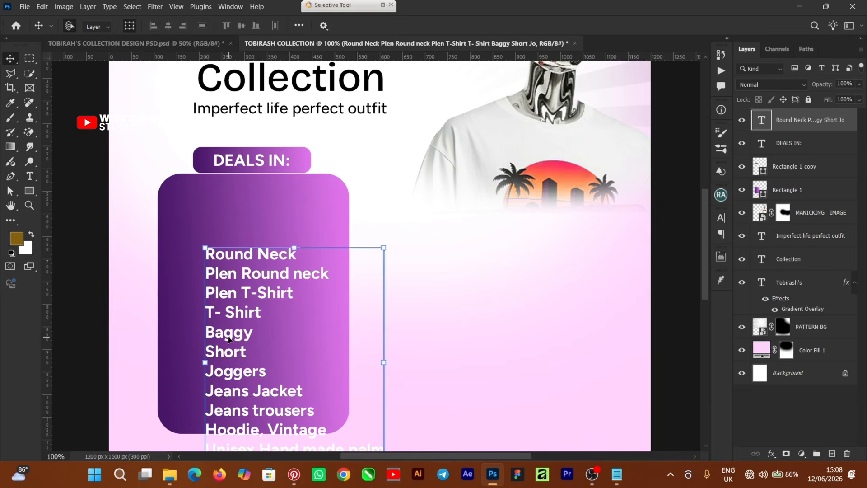
drag(212, 290, 189, 238)
- Set the product list's font style to Figtree SemiBold
click(722, 218)
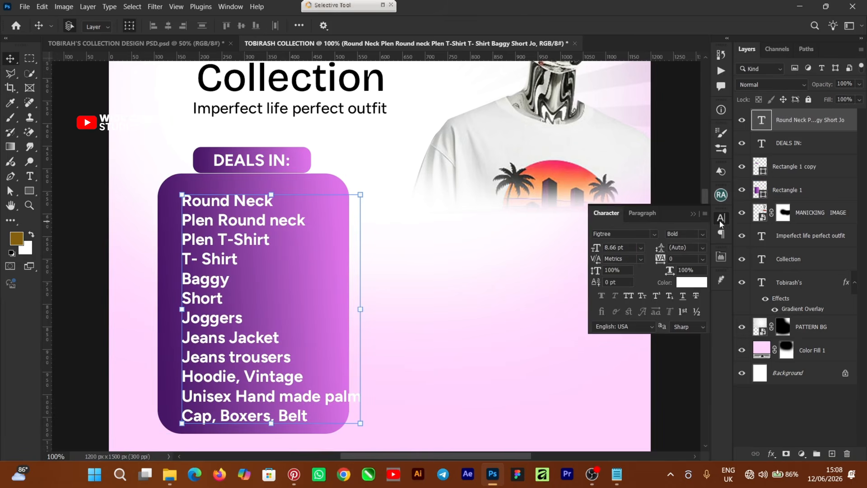
click(704, 235)
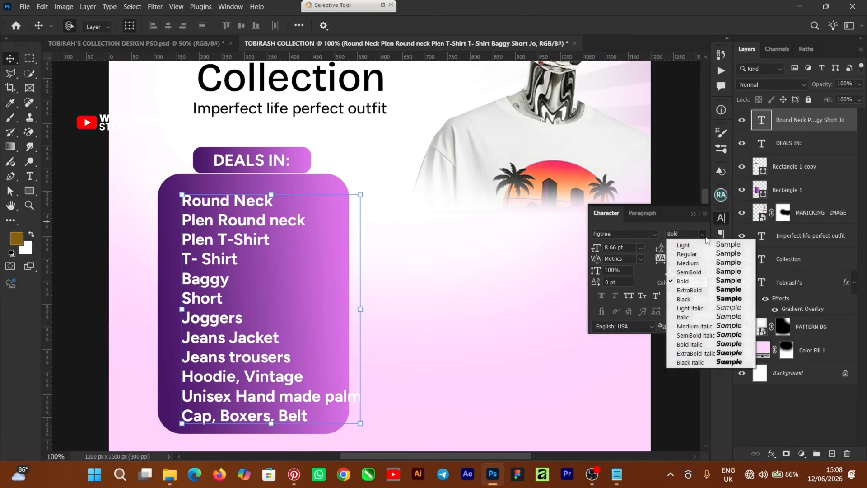
click(696, 264)
click(704, 234)
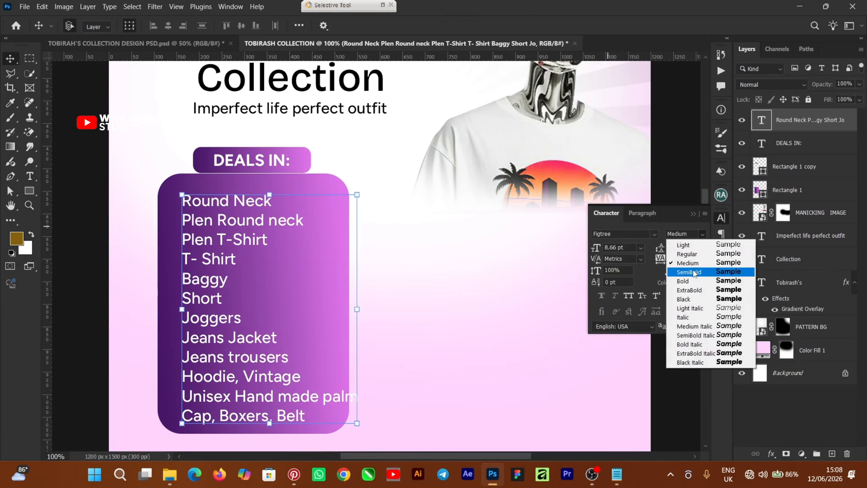
click(696, 273)
- Scale the product list down to 7.21 pt and position it inside the large panel
drag(358, 195, 302, 244)
drag(199, 315, 202, 272)
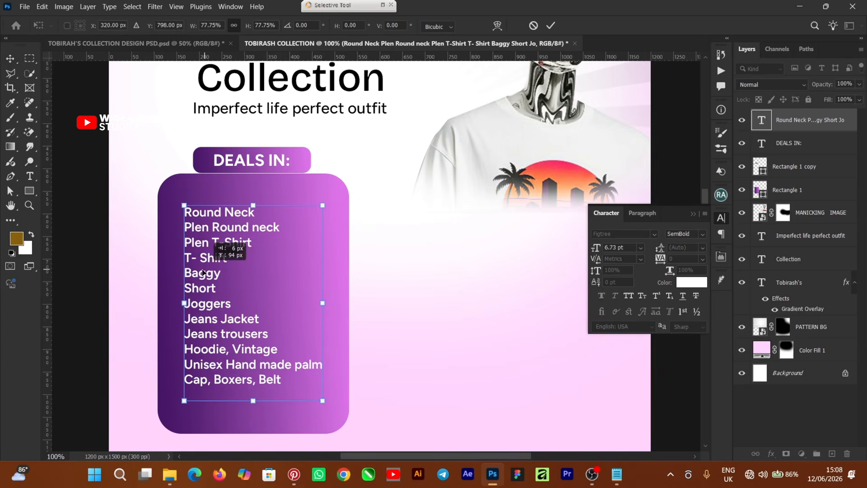
drag(323, 401, 332, 415)
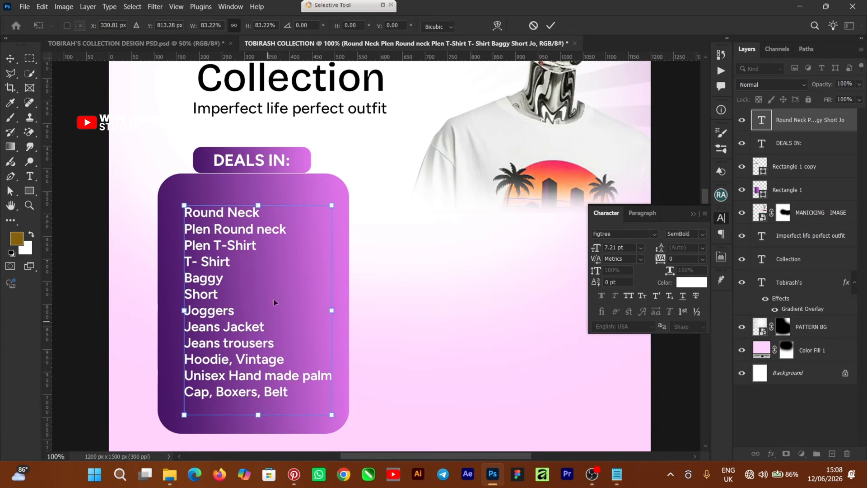
click(556, 26)
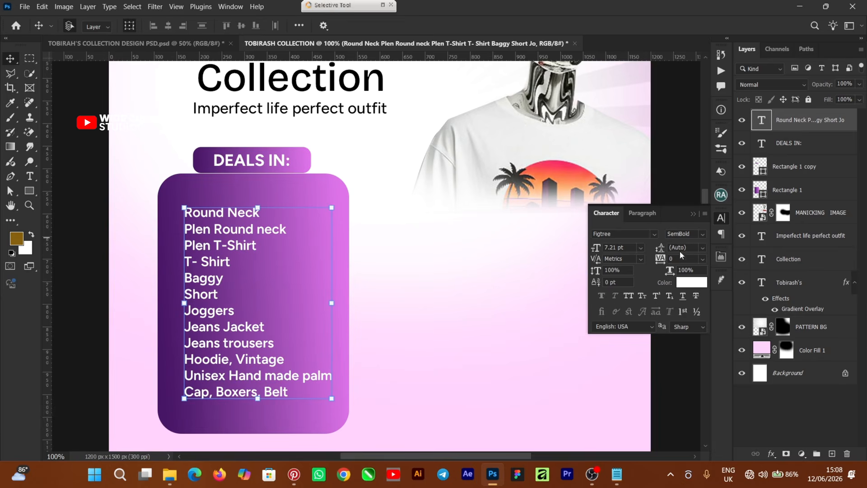
- Set the product list's leading to 9 pt, and enlarge the whole text block to 7.81 pt
click(704, 248)
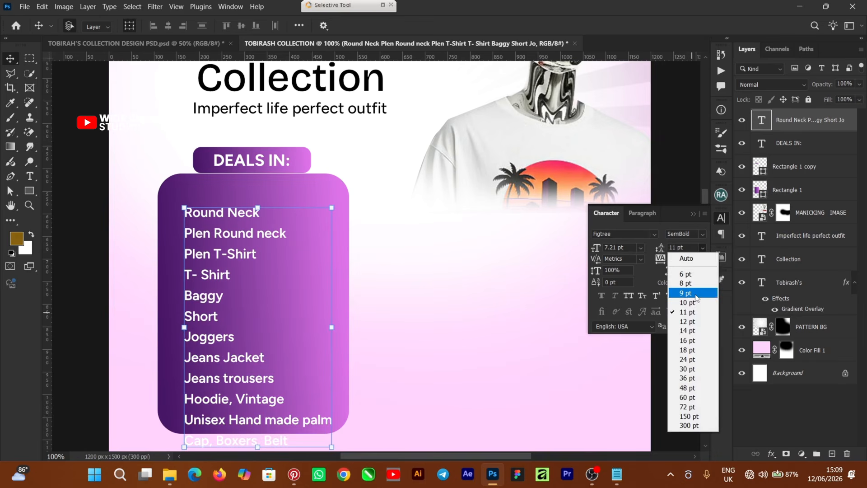
click(697, 296)
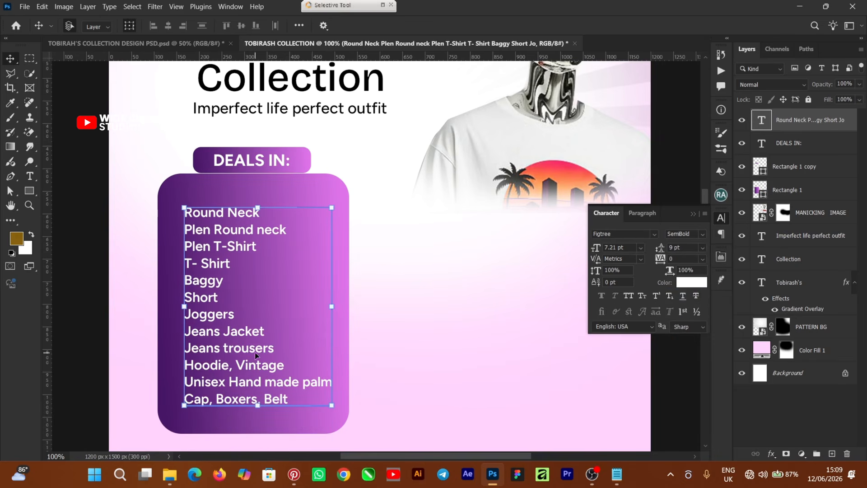
drag(330, 404, 333, 412)
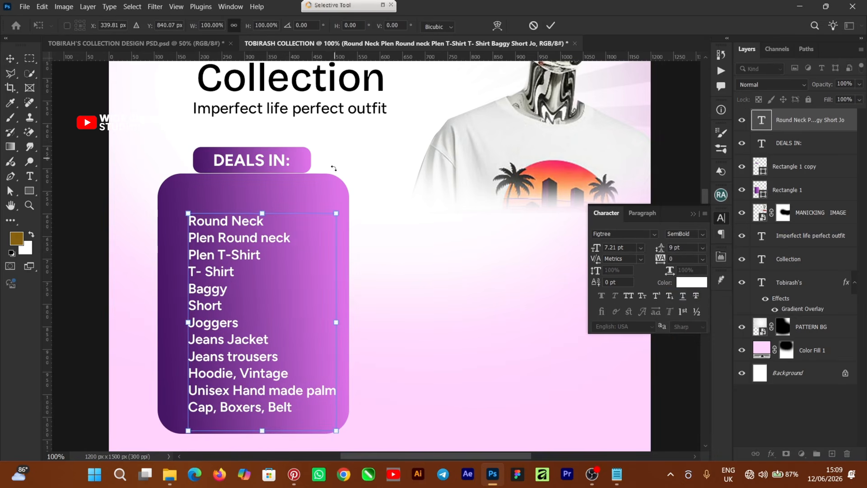
drag(338, 213, 349, 193)
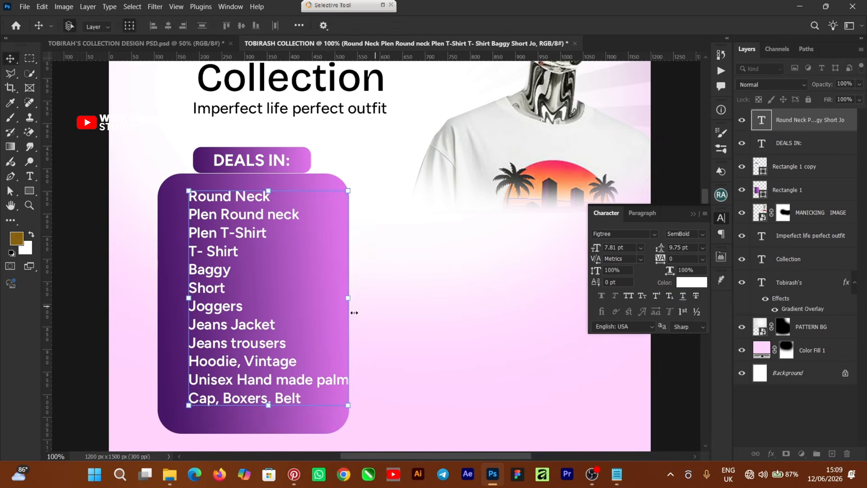
- Widen the large gradient panel to about 474 px so it extends past the longest product line
click(167, 254)
drag(350, 302, 373, 300)
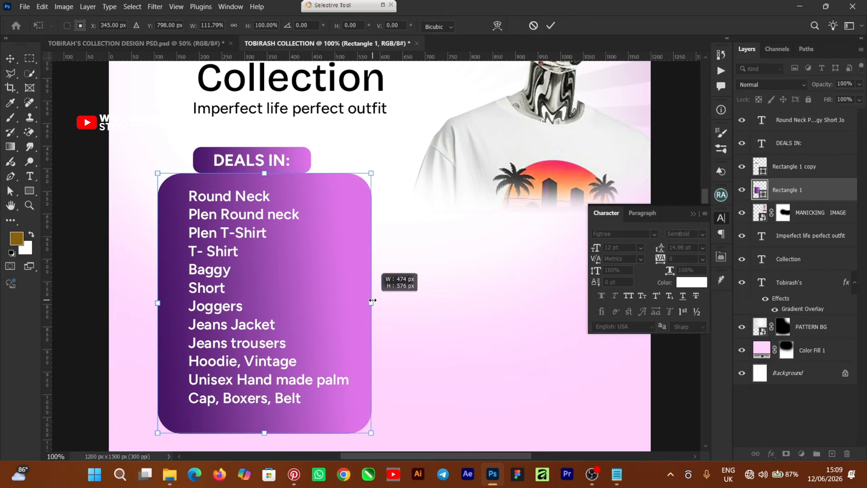
click(550, 25)
key(ctrl+minus)
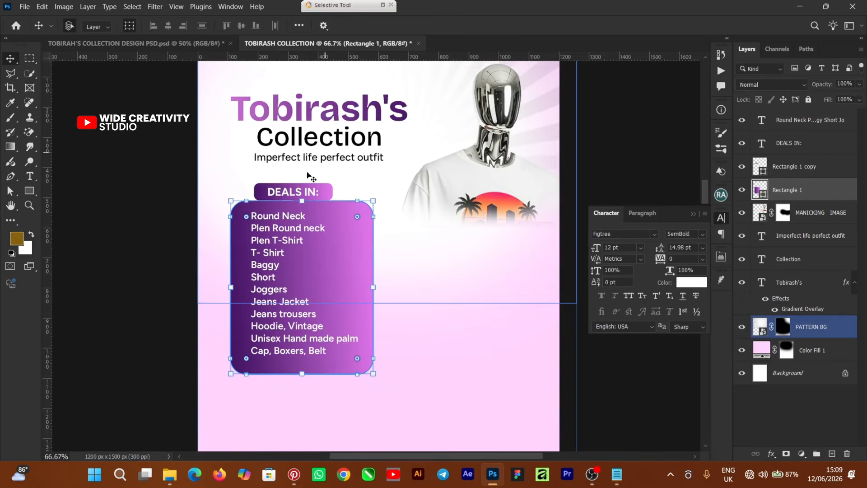
click(117, 269)
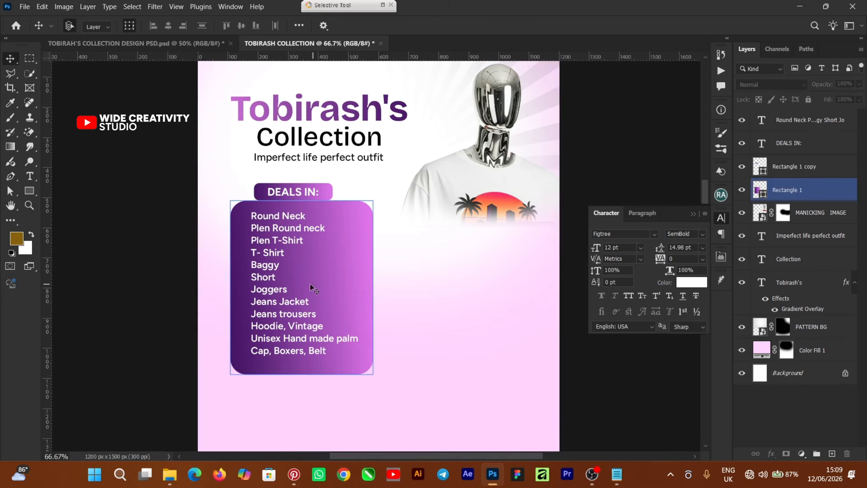
click(693, 213)
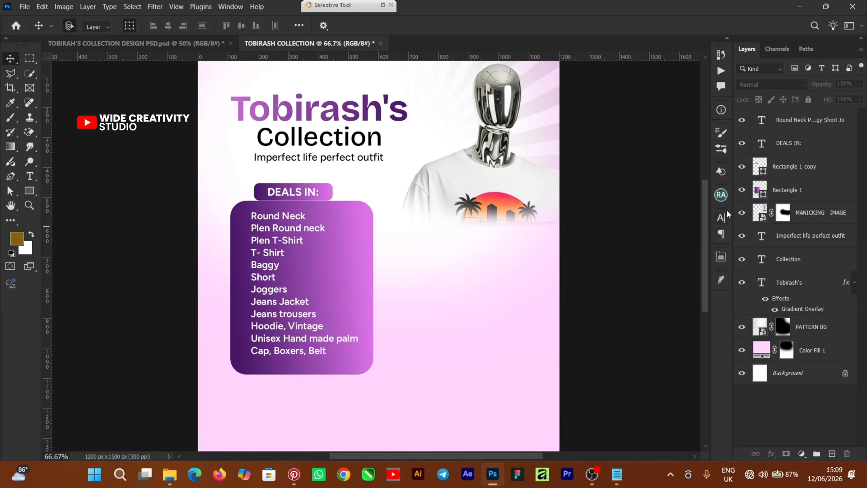
- Add the checkmark shape from the shape library onto the large panel
click(721, 171)
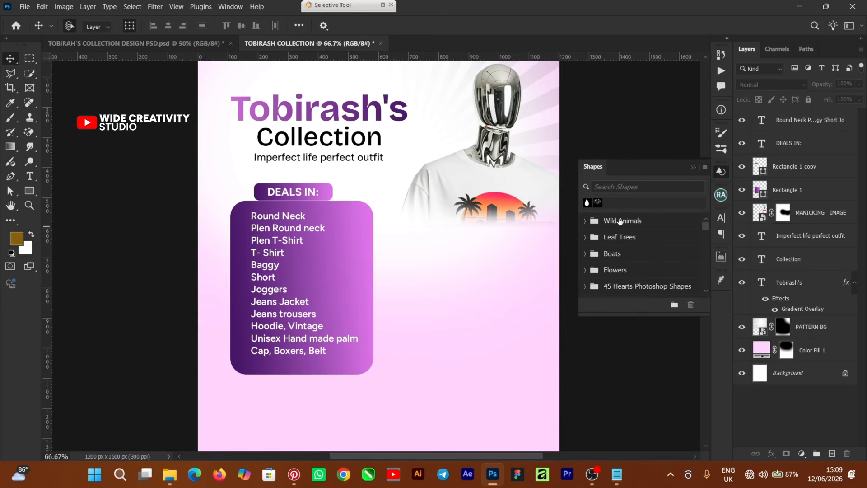
scroll(620, 221, down, 10)
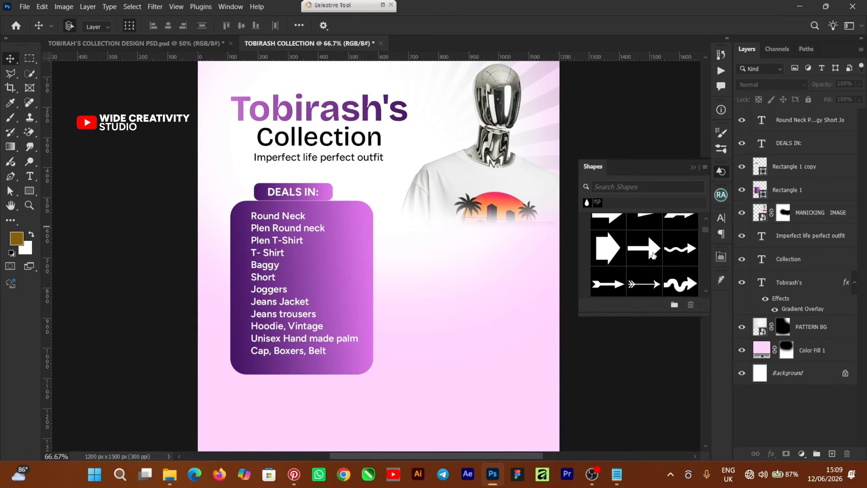
scroll(652, 255, down, 5)
click(682, 266)
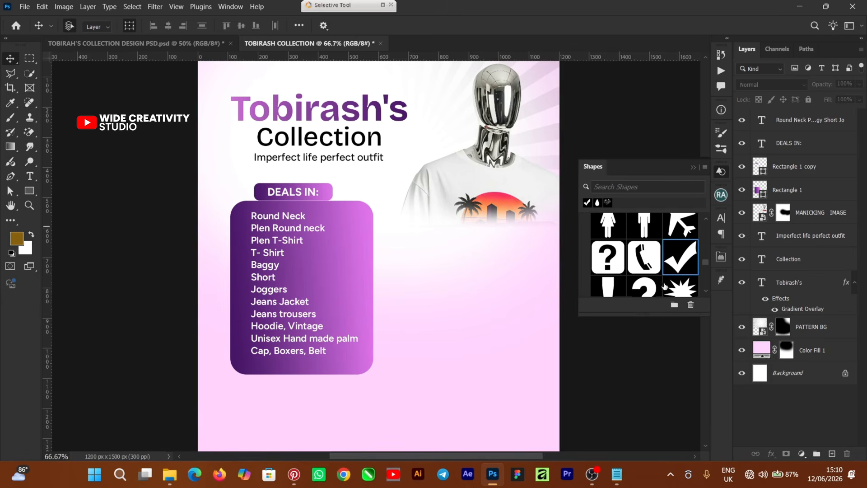
drag(685, 264, 325, 285)
key(Return)
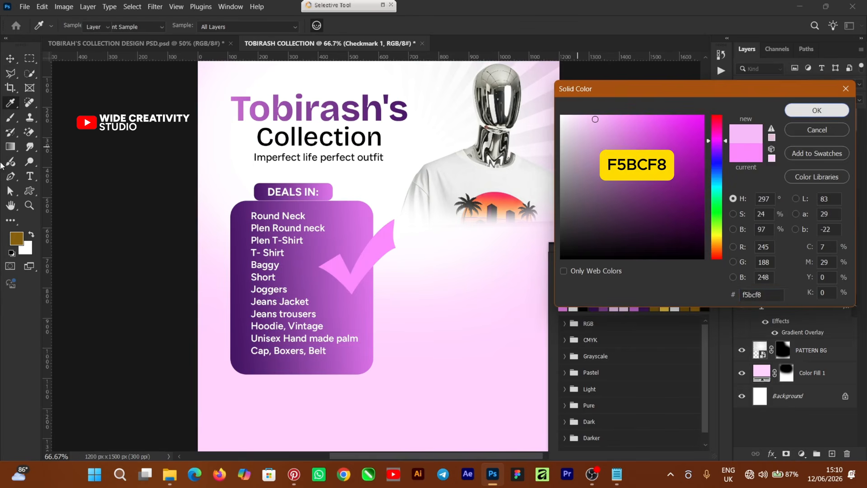
- Set the checkmark's fill colour to light pink f5bcf8
key(Return)
click(694, 251)
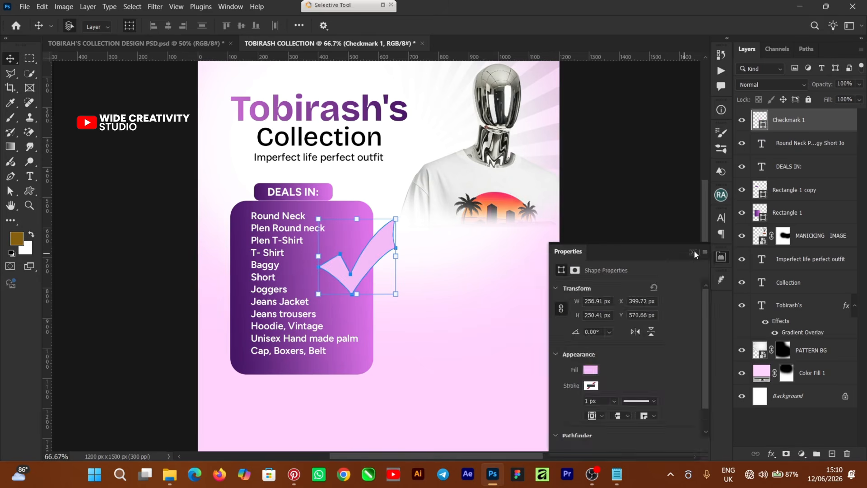
click(694, 252)
- Scale the checkmark down to about 13% and place it just before the "Round Neck" item
key(ctrl+plus)
key(ctrl+plus)
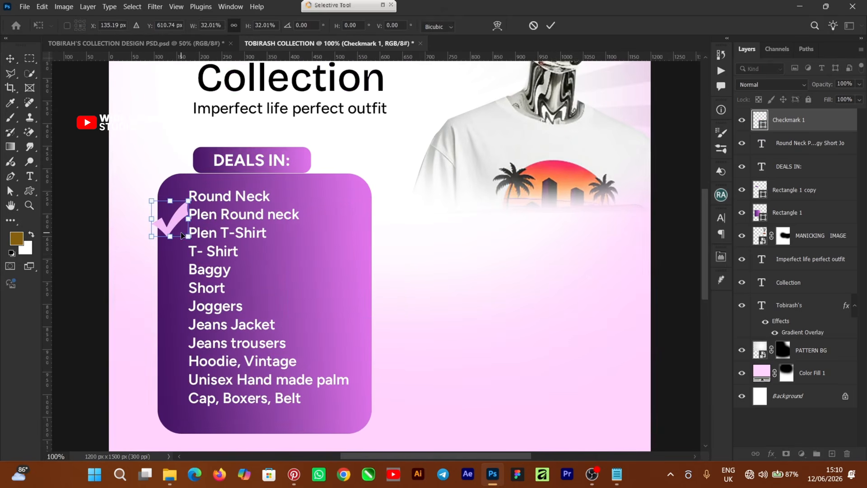
key(ctrl+plus)
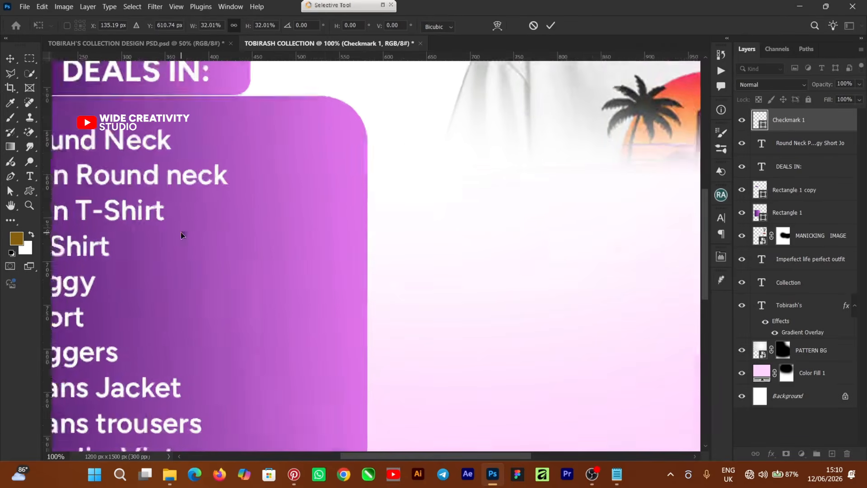
drag(414, 455, 381, 461)
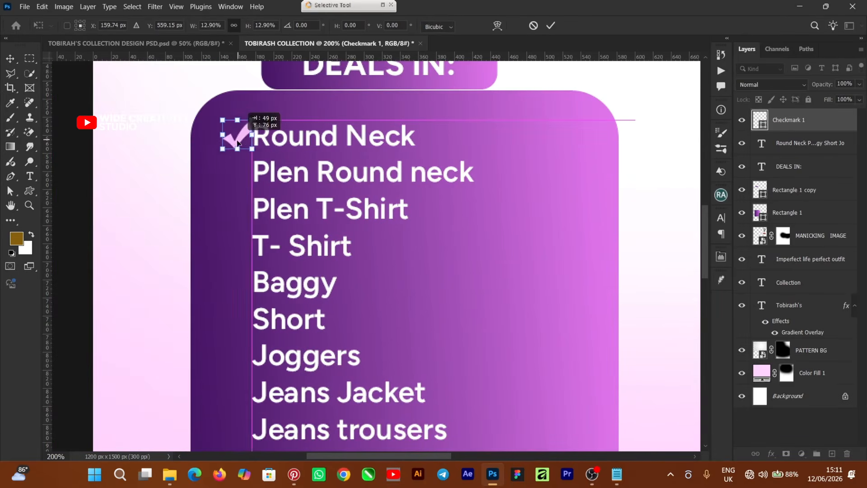
drag(231, 141, 220, 148)
click(551, 25)
- Scale the checkmark beside "Round Neck" down to about 80% and leave a small gap before the text
key(ctrl+plus)
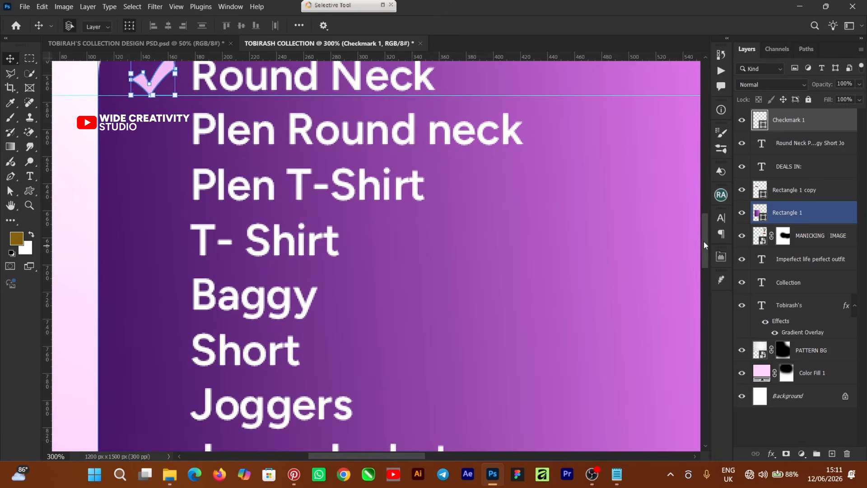
scroll(704, 241, up, 3)
drag(182, 167, 173, 175)
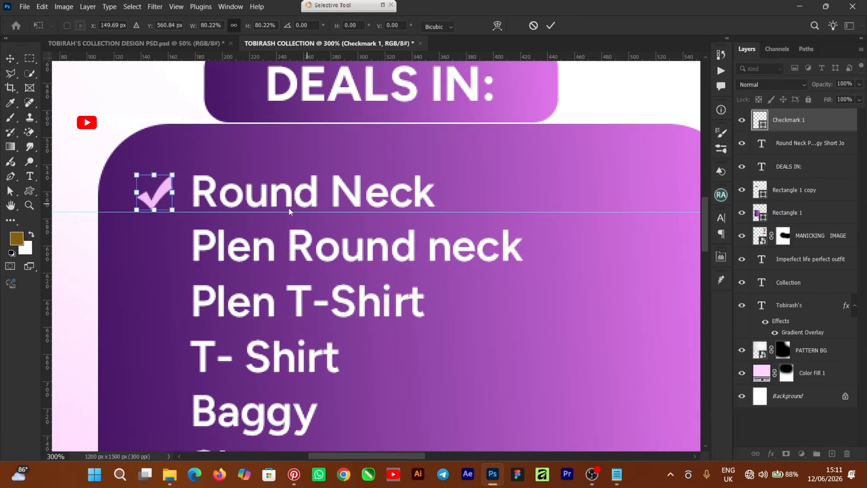
click(551, 25)
- Duplicate the checkmark down the list so every product from "Plen Round neck" to "Cap, Boxers, Belt" has one
drag(155, 195, 155, 305)
drag(703, 214, 704, 233)
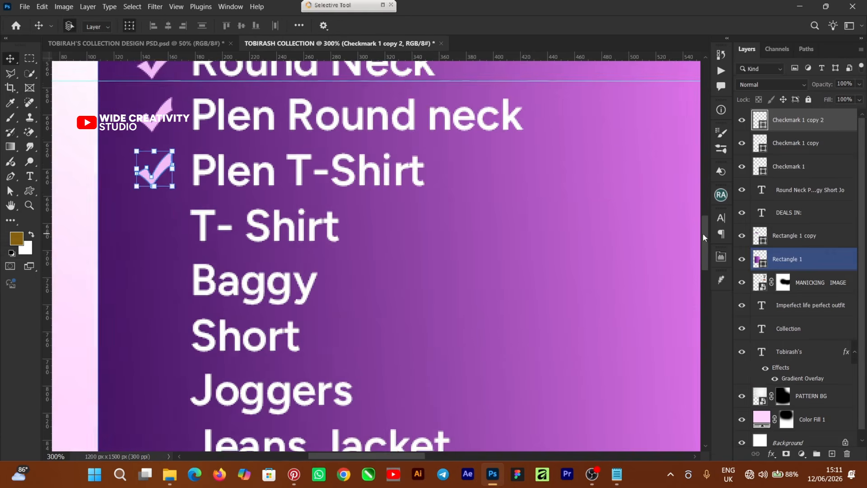
drag(155, 173, 155, 228)
drag(155, 228, 155, 283)
drag(155, 282, 155, 337)
drag(704, 243, 703, 272)
drag(155, 138, 155, 192)
drag(155, 242, 155, 298)
scroll(158, 297, down, 3)
drag(155, 199, 155, 309)
drag(155, 309, 155, 363)
key(ctrl+minus)
key(ctrl+minus)
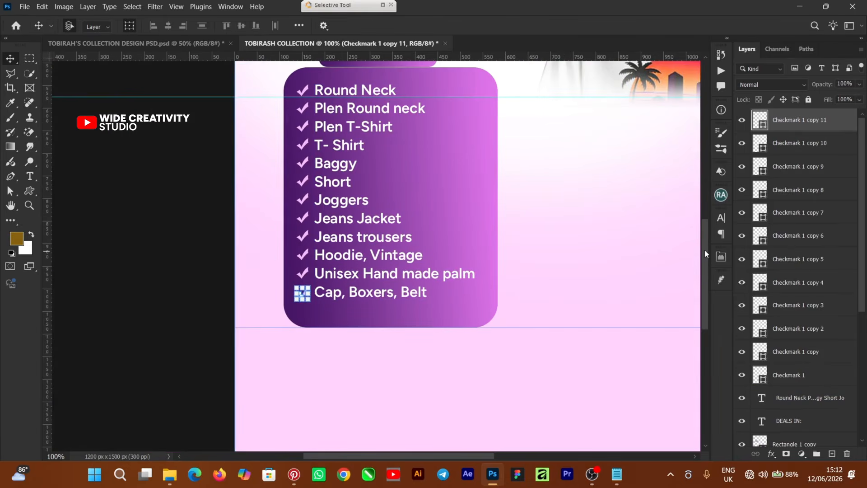
- Group all the checkmark layers together
drag(705, 249, 701, 230)
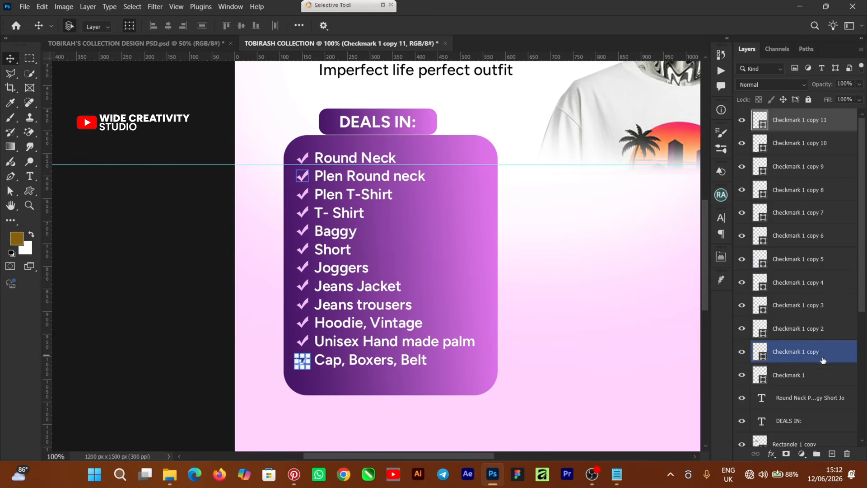
ctrl+click(815, 375)
shift+click(816, 376)
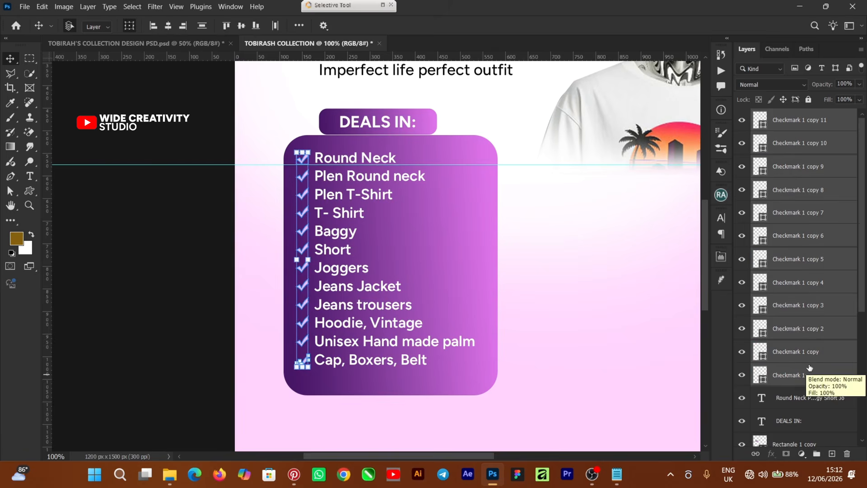
key(ctrl+g)
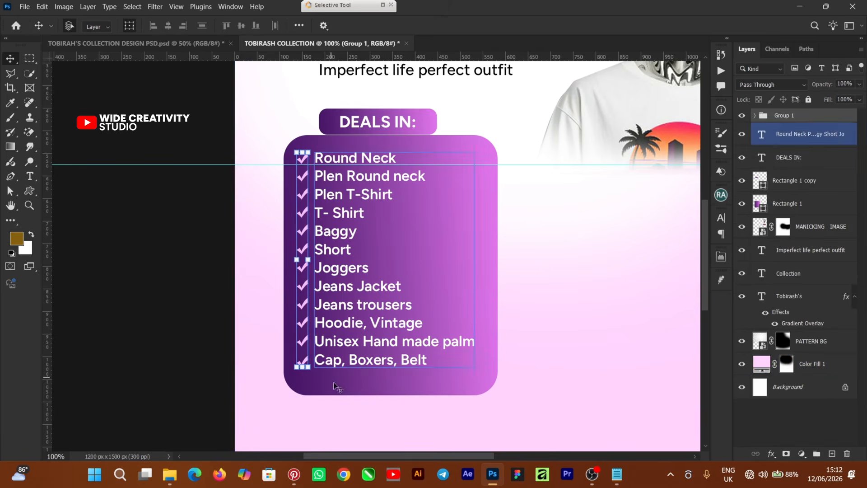
drag(376, 456, 398, 456)
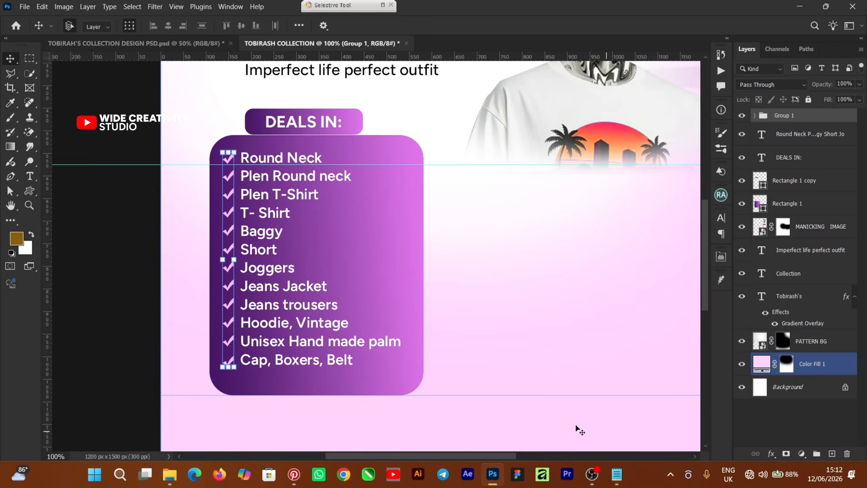
click(101, 298)
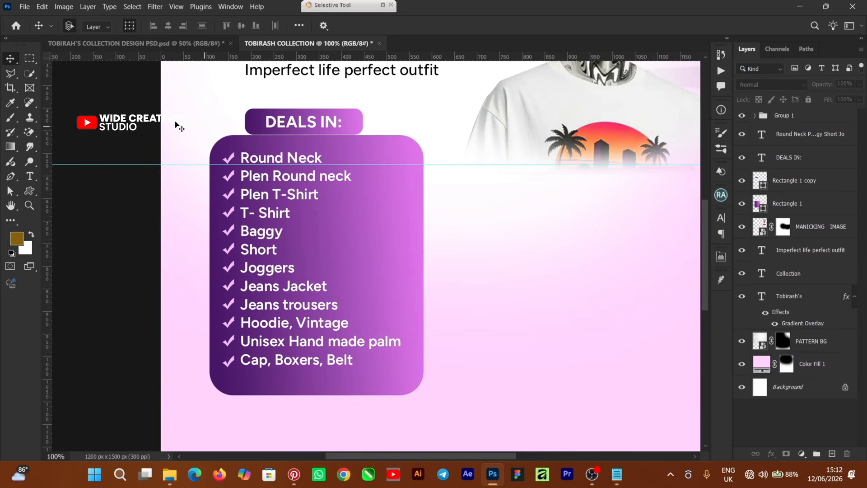
- Add the text line "All available at affordable prices" below the last product item
click(298, 122)
key(t)
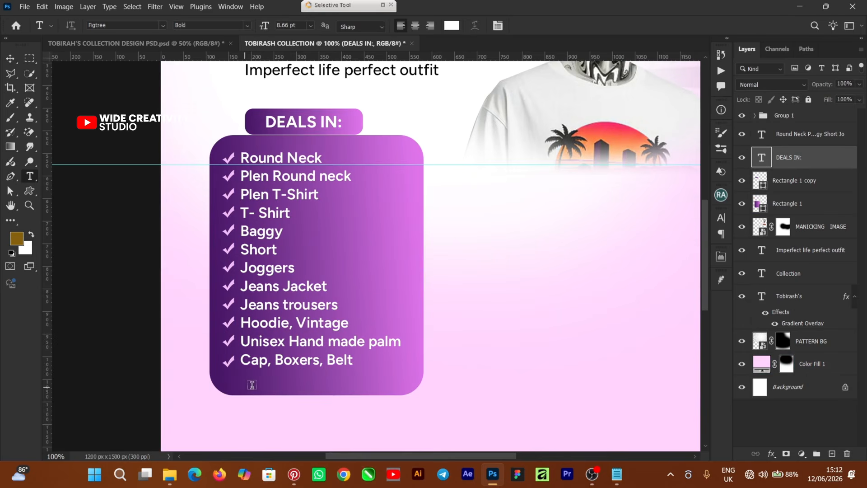
click(253, 385)
text(All available at affordable prices)
click(493, 27)
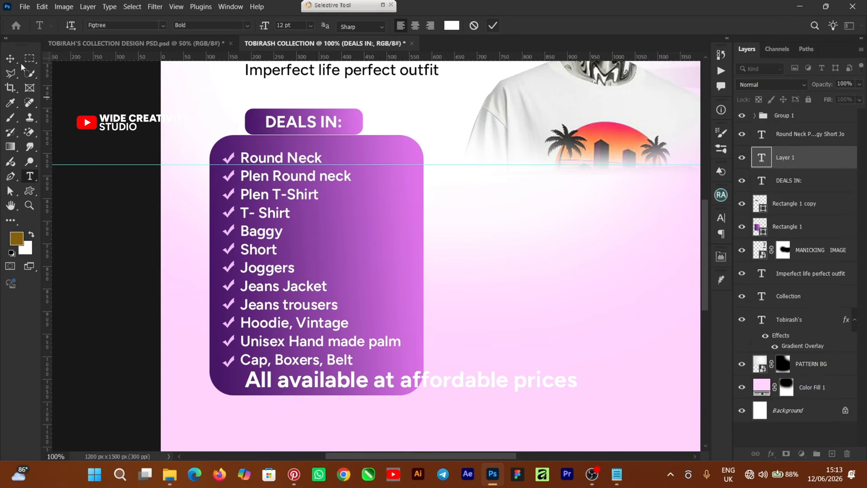
- Scale the "All available at affordable prices" line to about 45% and align it under the product list inside the panel
click(10, 59)
key(ctrl+t)
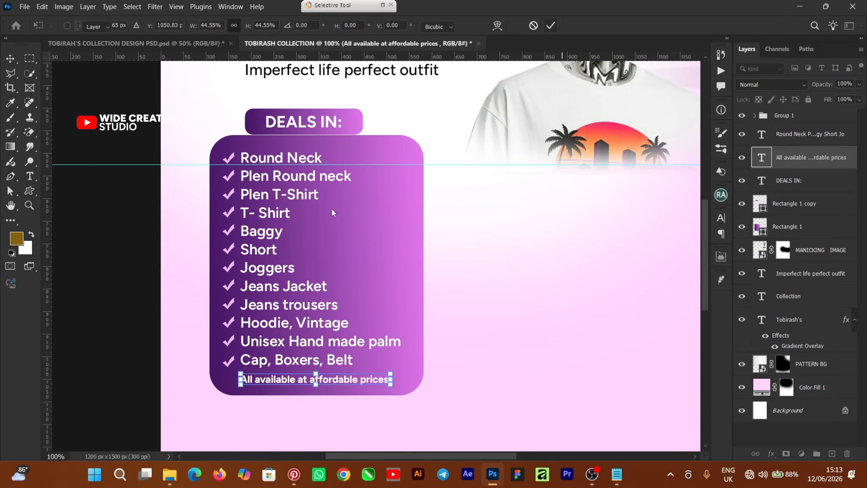
click(552, 26)
click(169, 300)
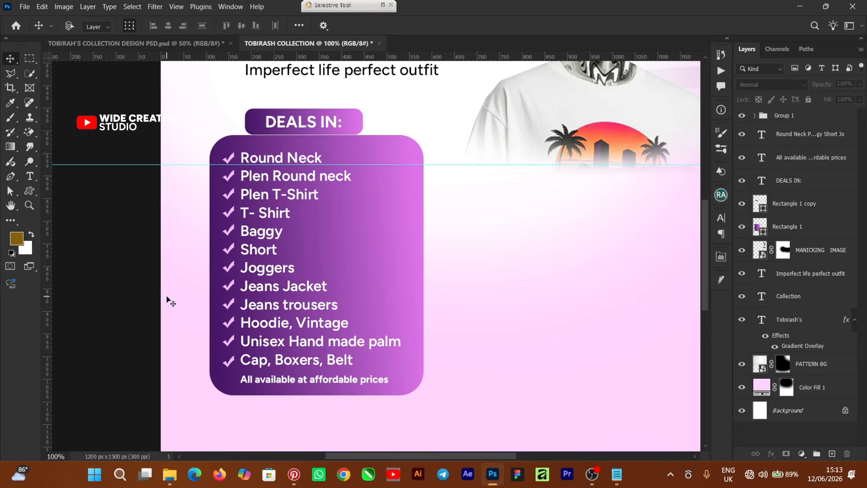
- Nudge the DEAL IN group slightly upward toward the tagline
key(ctrl+minus)
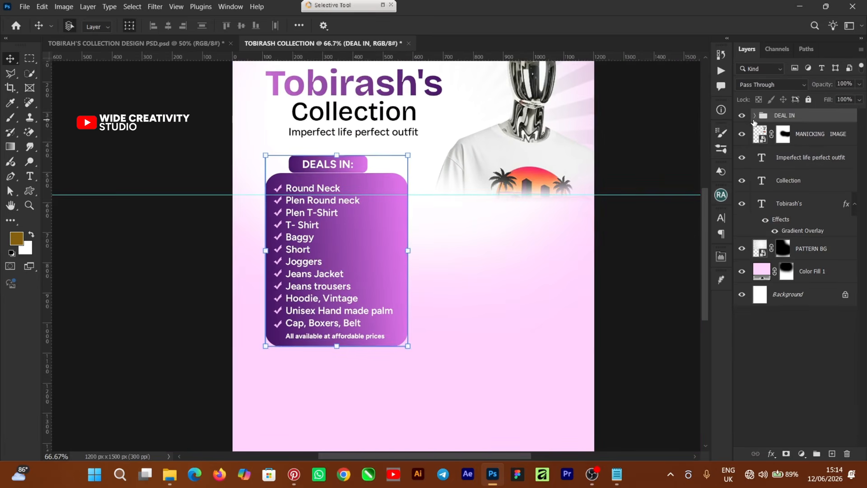
key(Up)
key(Up)
key(Up)
key(Up)
key(Up)
key(Up)
key(Up)
key(Up)
key(Up)
key(Up)
key(Up)
key(Up)
key(Up)
key(Up)
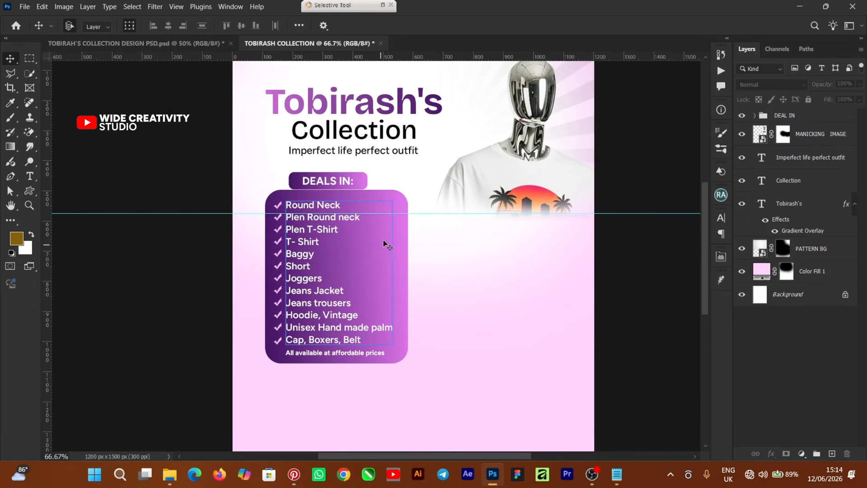
- Duplicate the large gradient panel and reduce the copy's height to about 45%
click(398, 223)
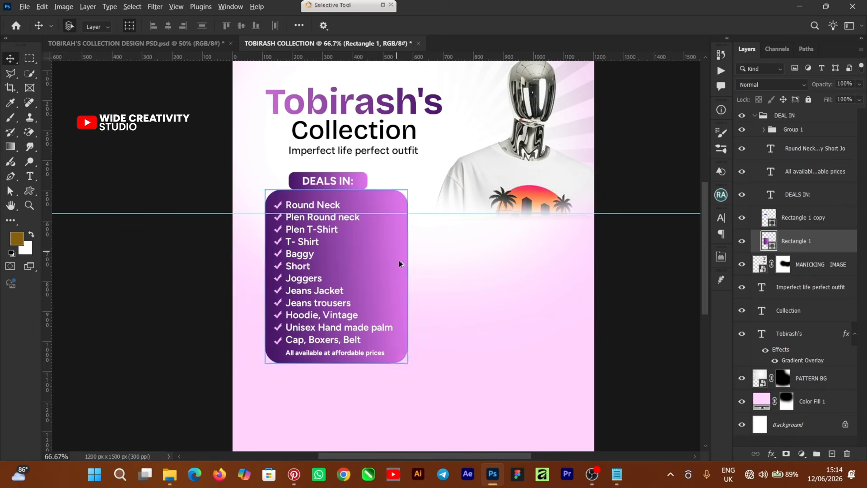
drag(400, 262, 602, 321)
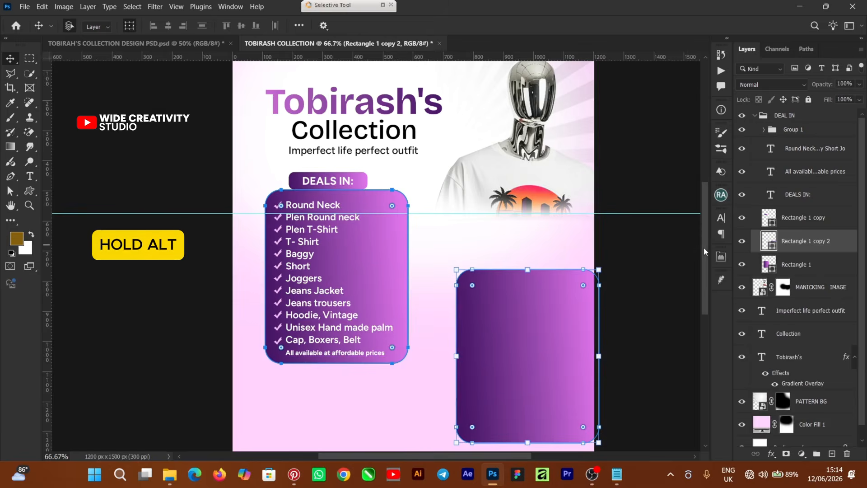
scroll(699, 283, down, 5)
drag(526, 229, 478, 269)
drag(478, 351, 476, 251)
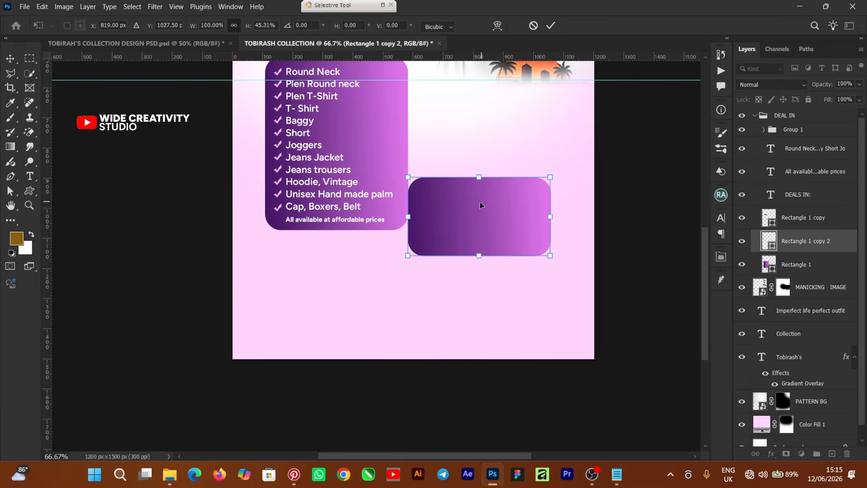
- Place the shortened panel copy just below the product list panel and widen it to about 830 px
drag(483, 206, 333, 262)
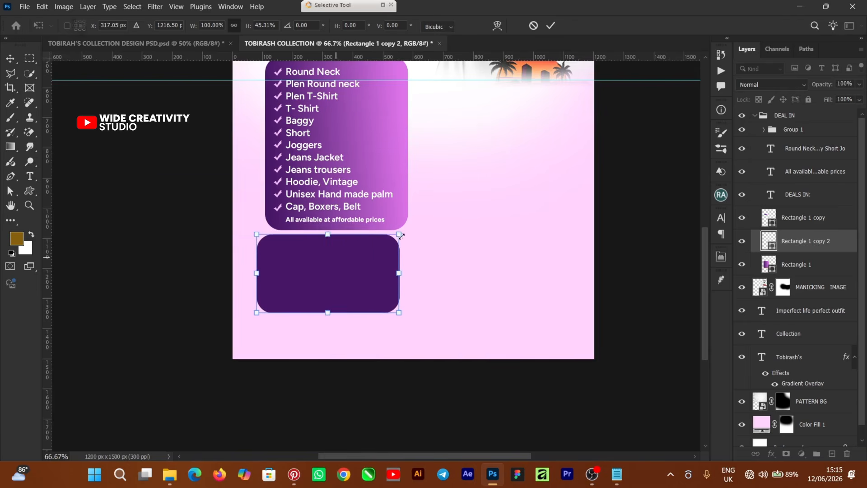
key(Return)
drag(704, 288, 704, 257)
drag(438, 350, 506, 350)
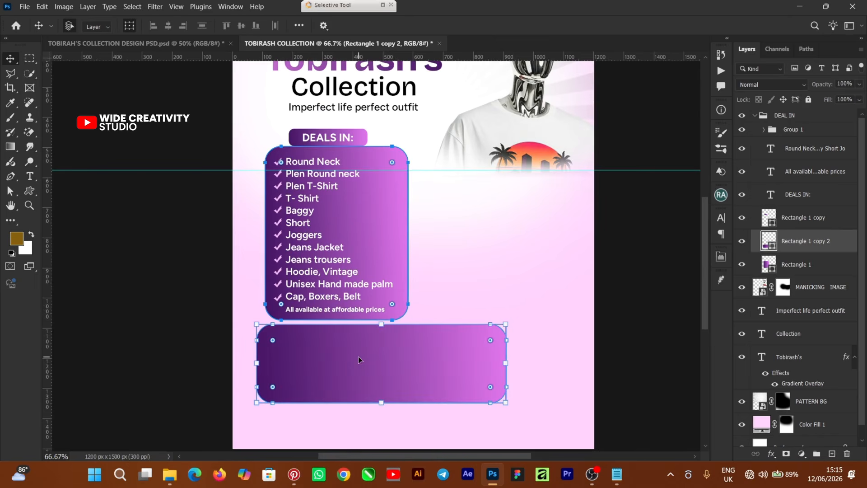
- Add a 9 px outside stroke in pink fe79fb to the wide lower panel
click(773, 455)
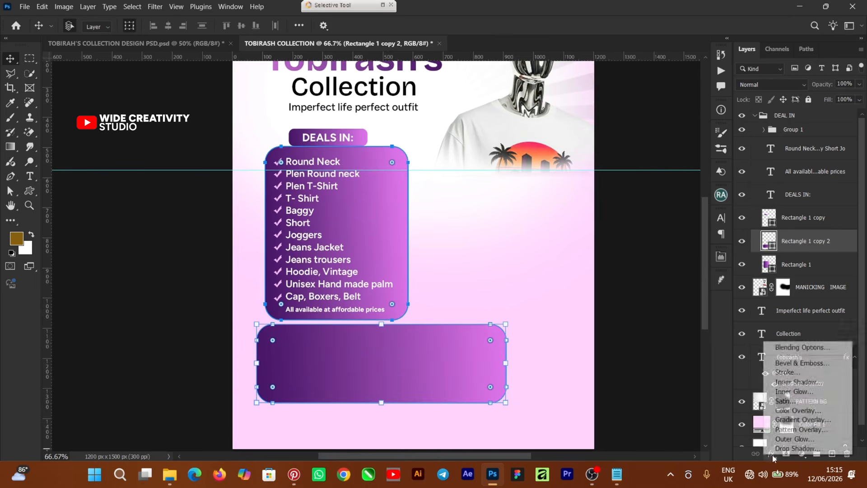
click(792, 373)
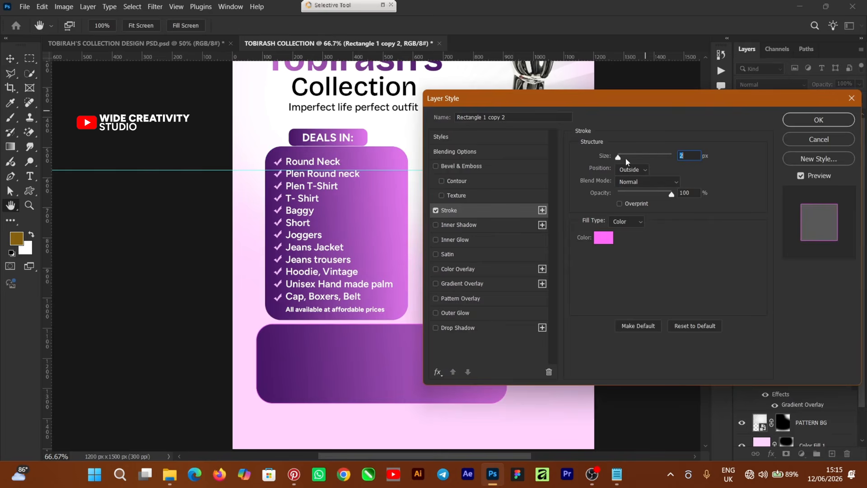
drag(623, 160, 624, 162)
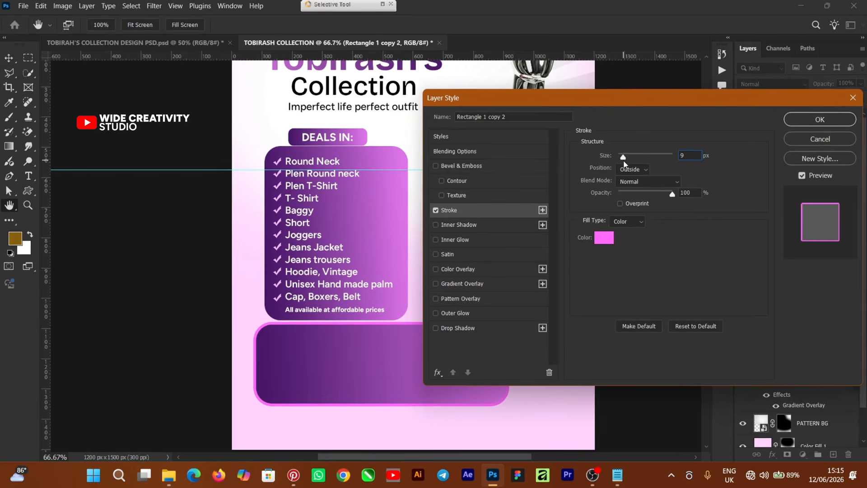
click(606, 238)
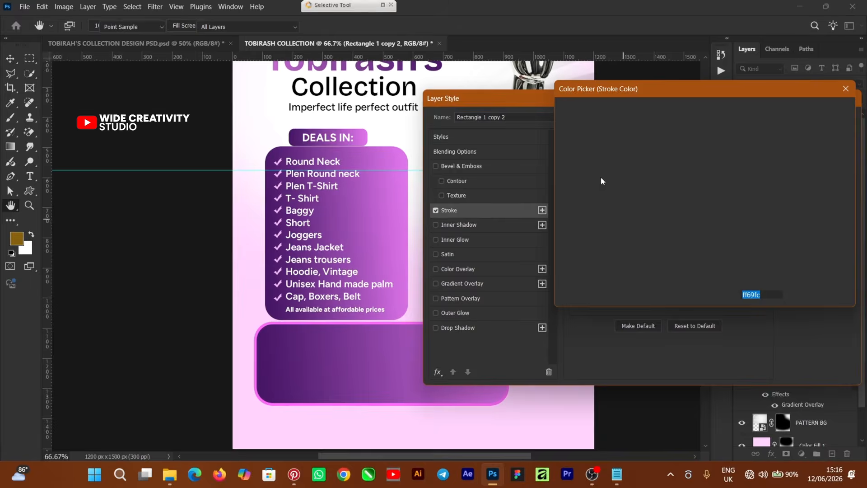
drag(437, 456, 462, 459)
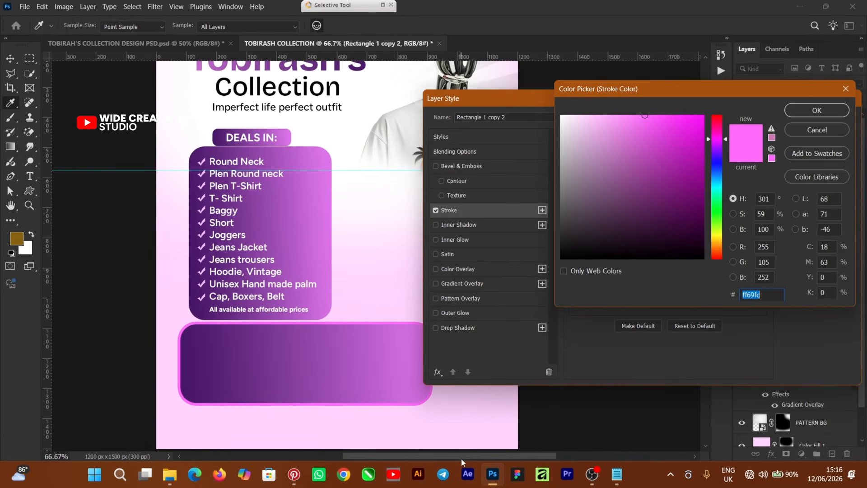
click(636, 116)
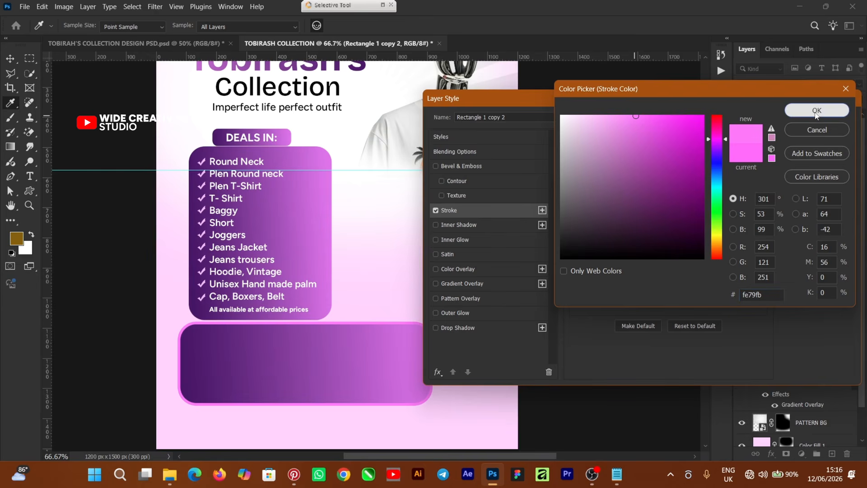
click(817, 111)
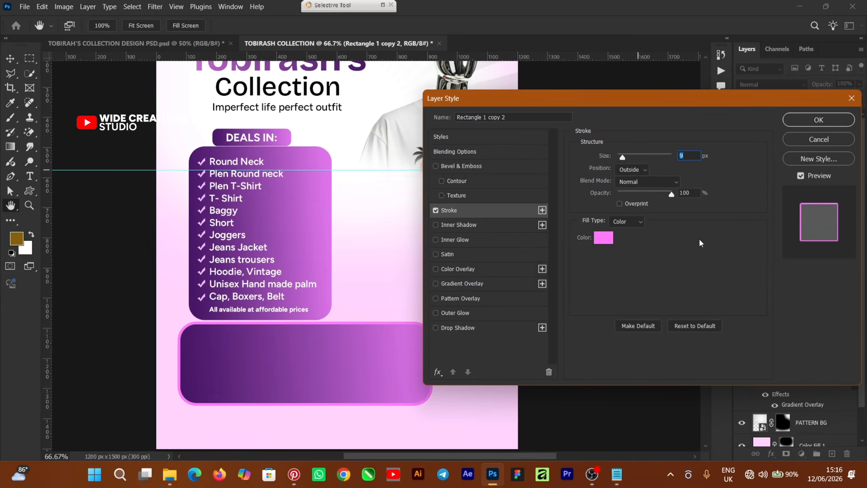
click(809, 122)
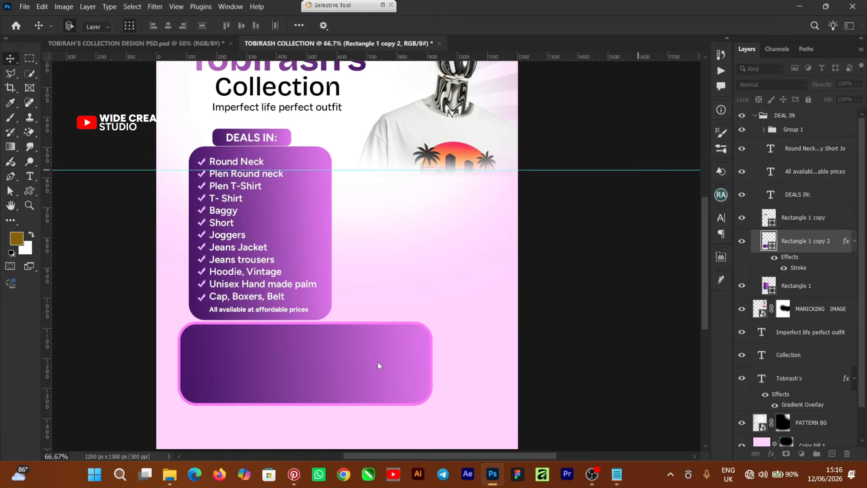
- Skew the wide lower panel vertically by about -2.8° so its far end rises
click(375, 359)
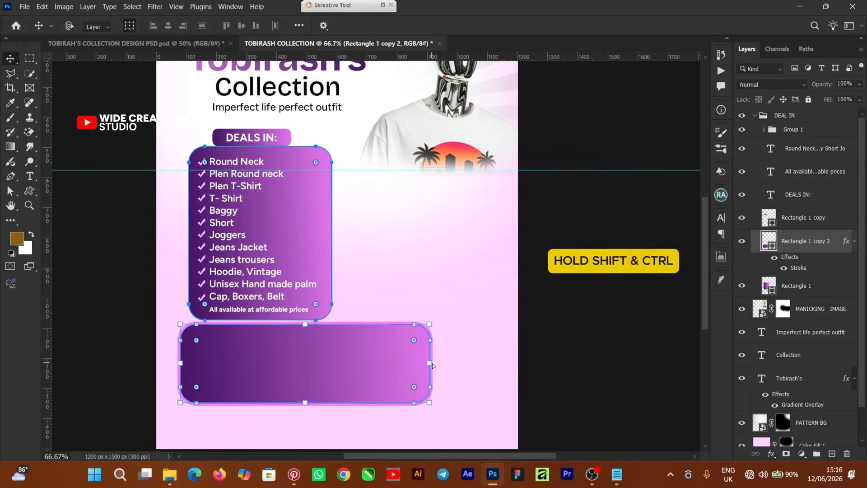
drag(432, 368, 433, 357)
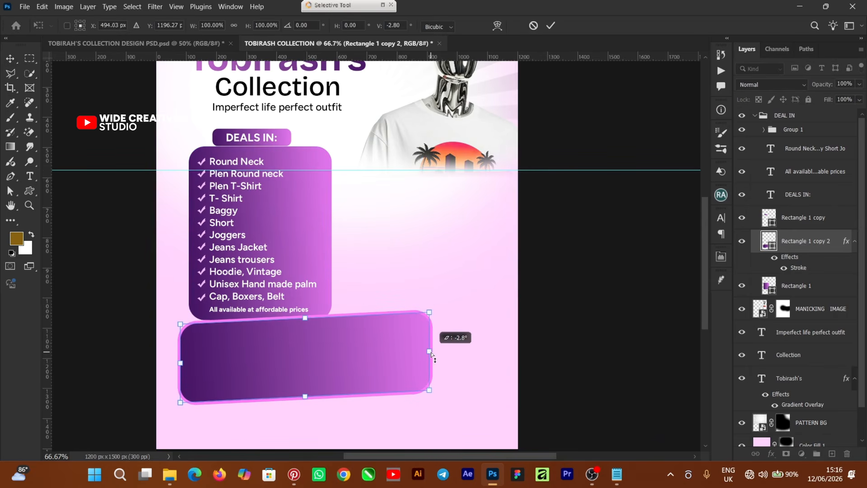
click(551, 25)
click(293, 358)
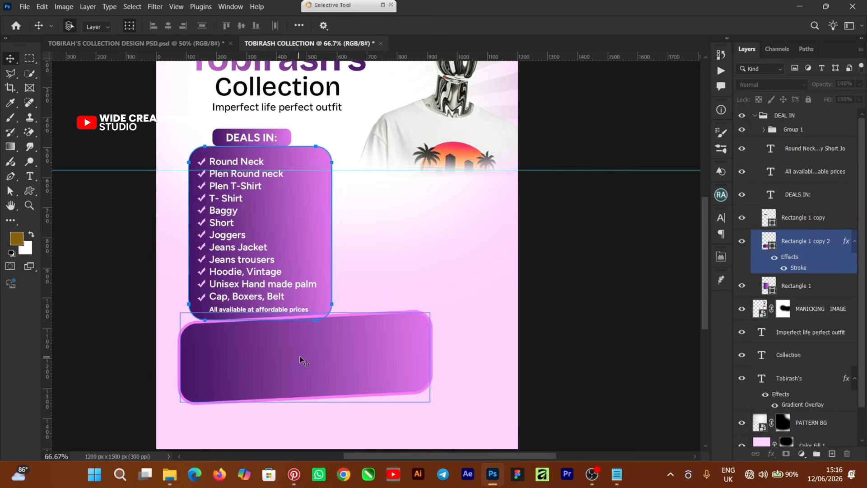
click(667, 230)
mouse_move(705, 223)
mouse_down()
mouse_move(706, 235)
mouse_move(704, 215)
mouse_up()
key(ctrl+minus)
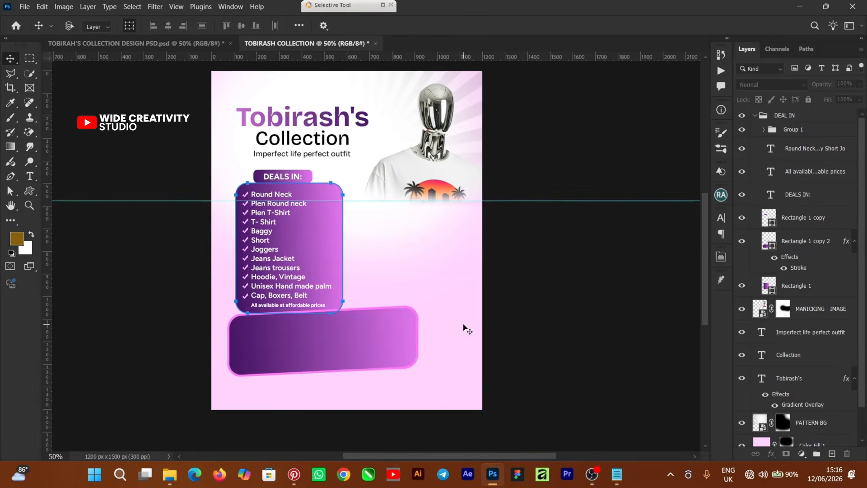
click(394, 354)
click(252, 442)
- Place the ROUND NECK COLLECTION copy 1 image beside the product list, just below the mannequin's shirt print
click(169, 475)
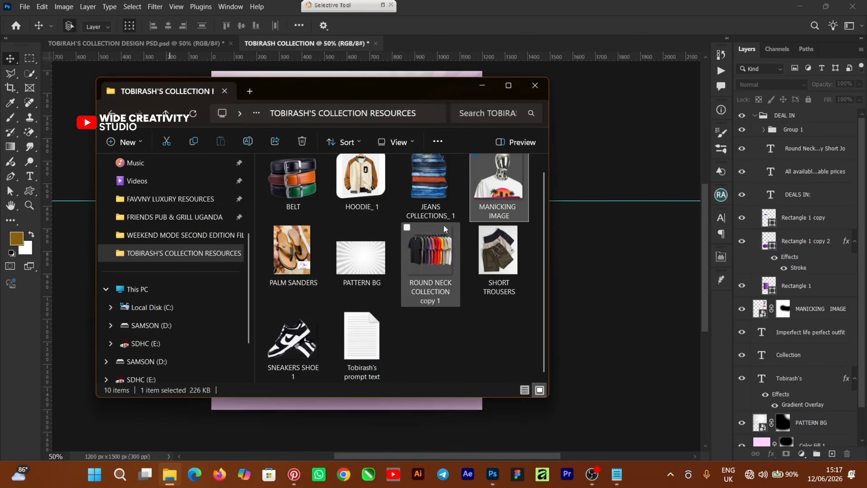
drag(433, 260, 599, 287)
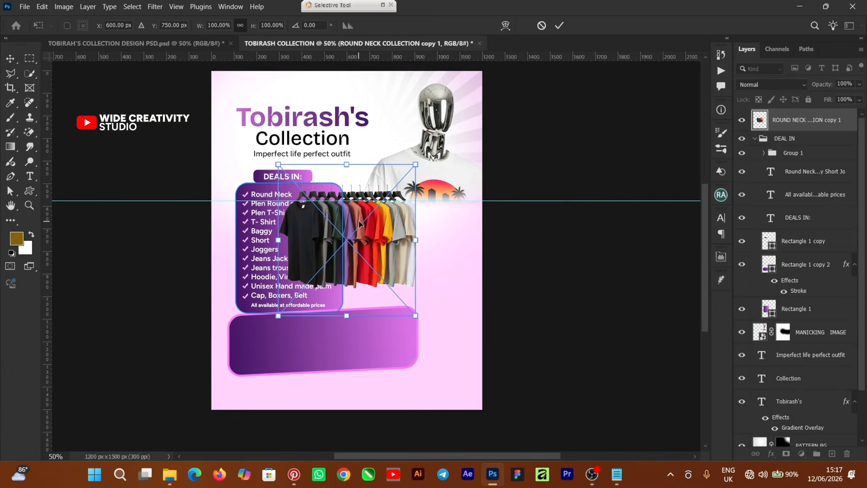
key(ctrl+plus)
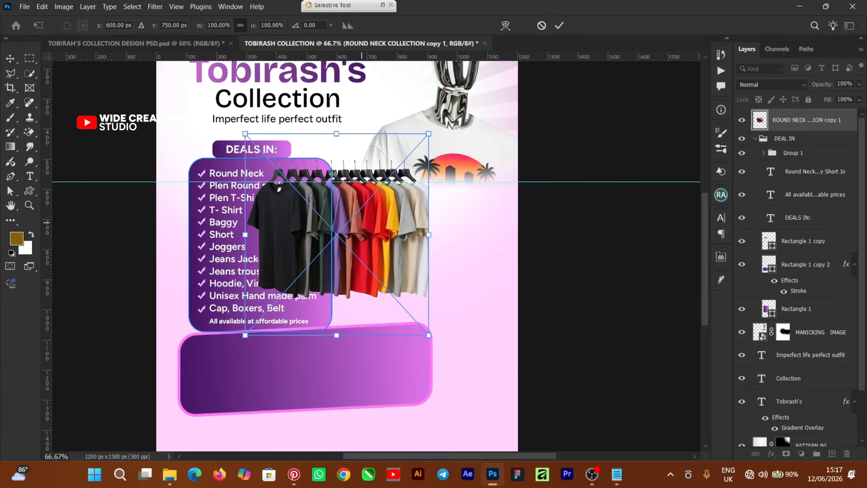
drag(297, 209, 423, 216)
key(Return)
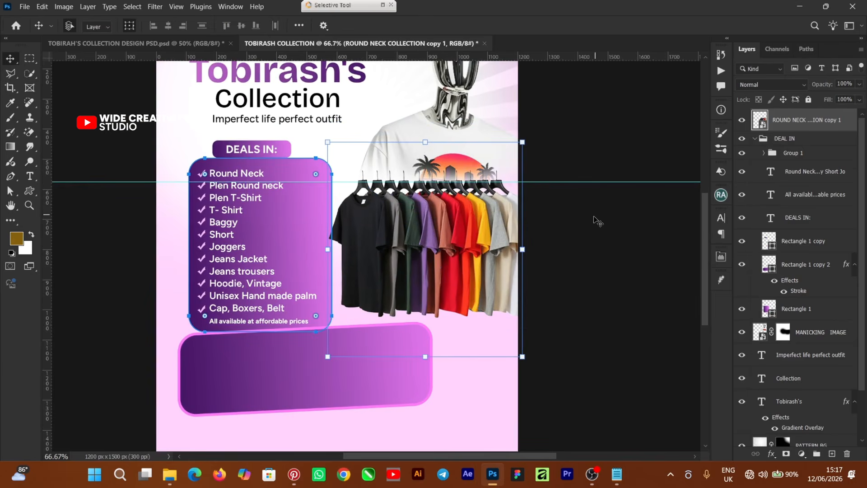
click(604, 233)
- Place the JEANS CPLLECTIONS_ 1 image below the hanging shirts, overlapping the far end of the skewed lower panel
drag(704, 226, 706, 237)
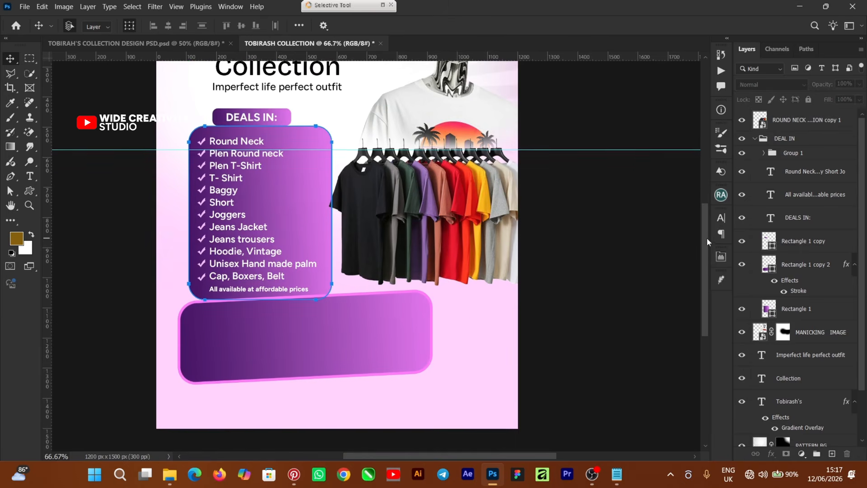
click(169, 475)
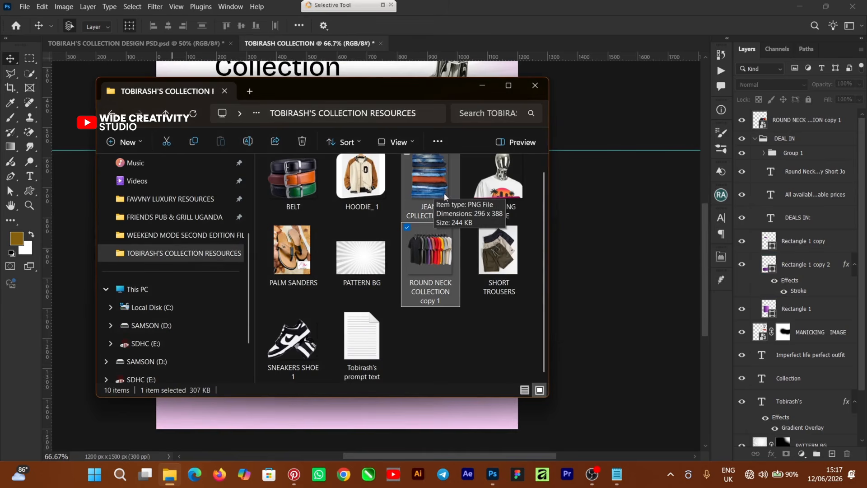
drag(444, 194, 440, 331)
key(Return)
scroll(460, 389, up, 1)
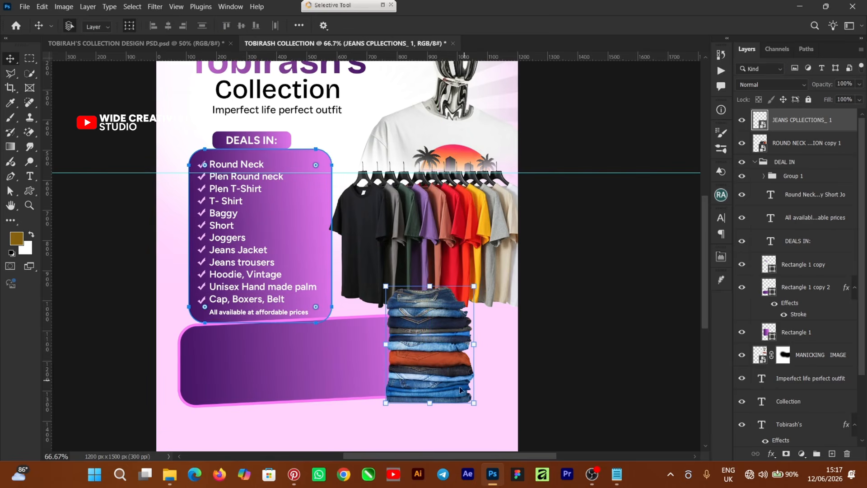
- Copy the T-SHIRT layer from TOBIRAH'S COLLECTION DESIGN PSD.psd into the flyer and place the folded shirts beside the jeans stack
click(169, 473)
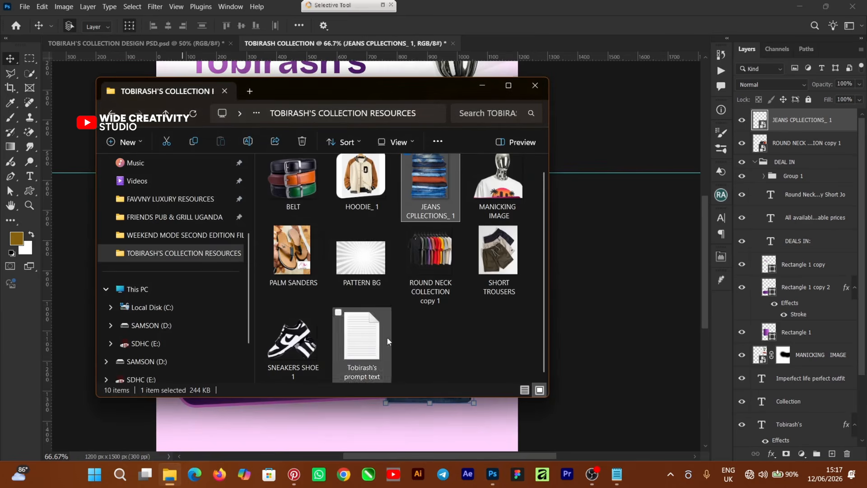
click(482, 86)
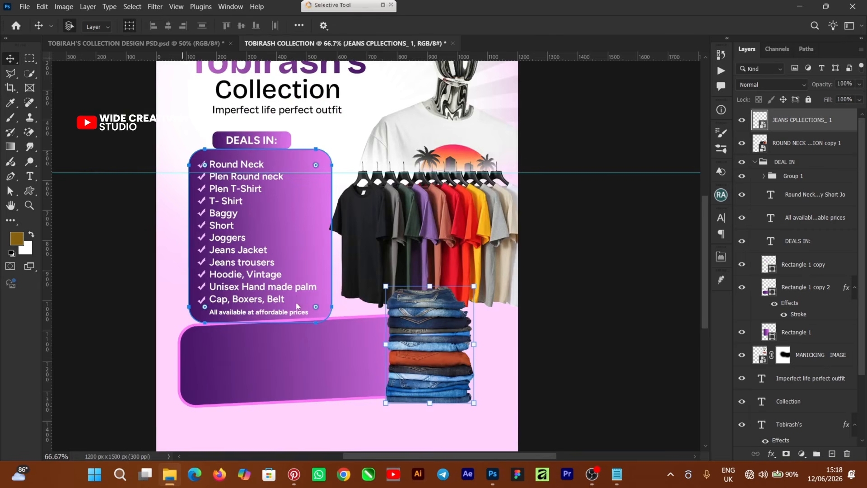
click(107, 43)
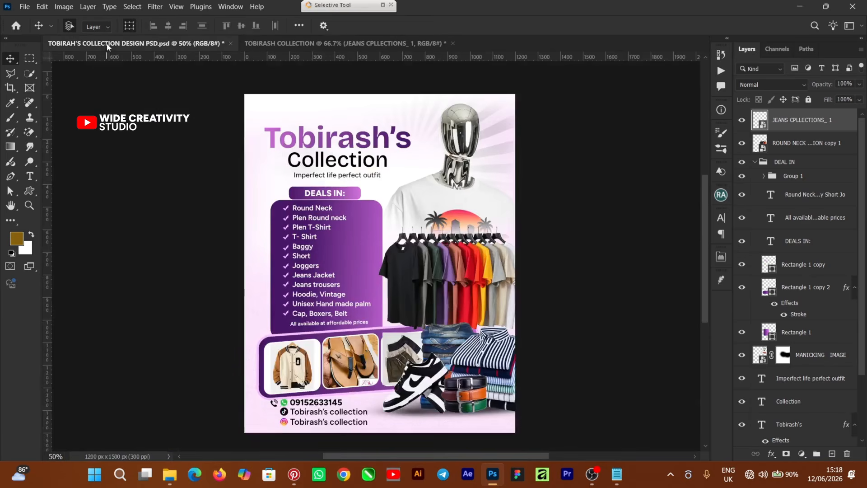
click(497, 364)
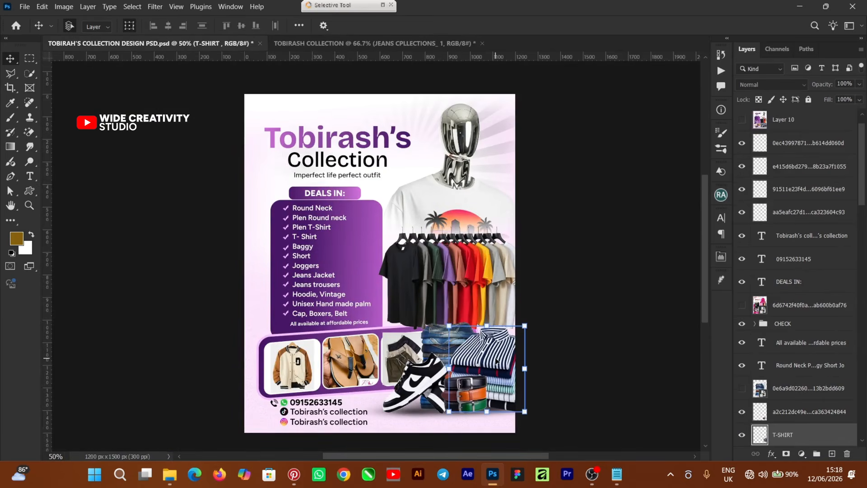
key(ctrl+Tab)
drag(510, 354, 487, 356)
drag(487, 356, 486, 355)
- Place the SNEAKERS SHOE 1 image in front of the jeans, overlapping the lower panel's far end
drag(291, 351, 617, 347)
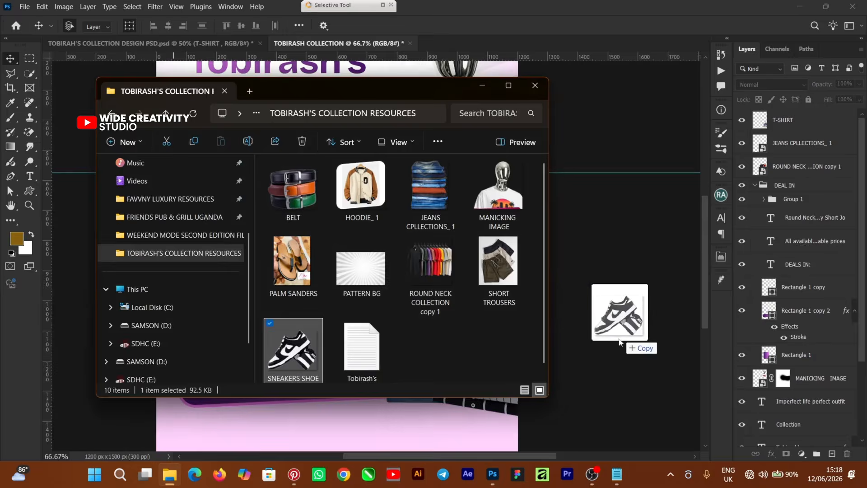
drag(336, 246, 390, 362)
key(Return)
- Place the BELT image in front of the folded shirts, beside the sneakers
click(170, 476)
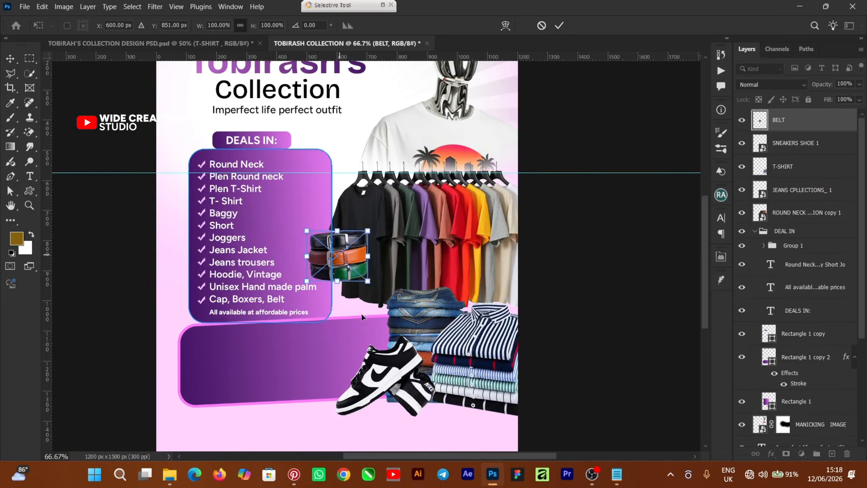
drag(340, 261, 458, 393)
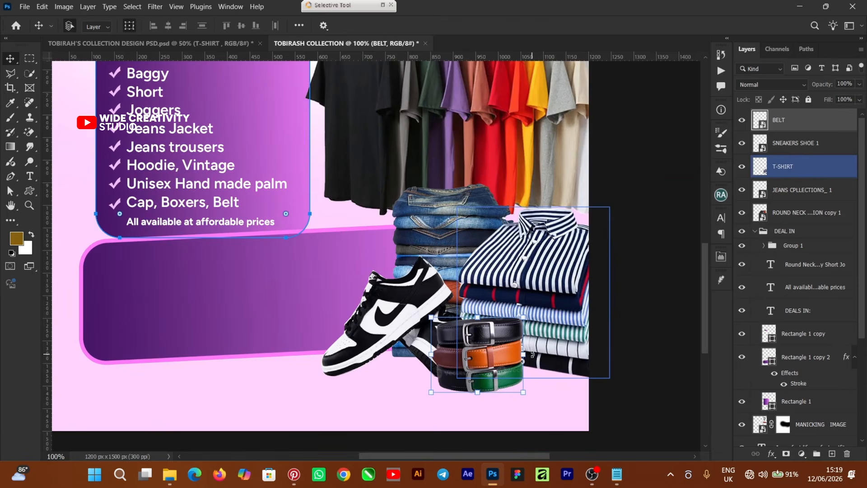
drag(533, 355, 533, 360)
key(Escape)
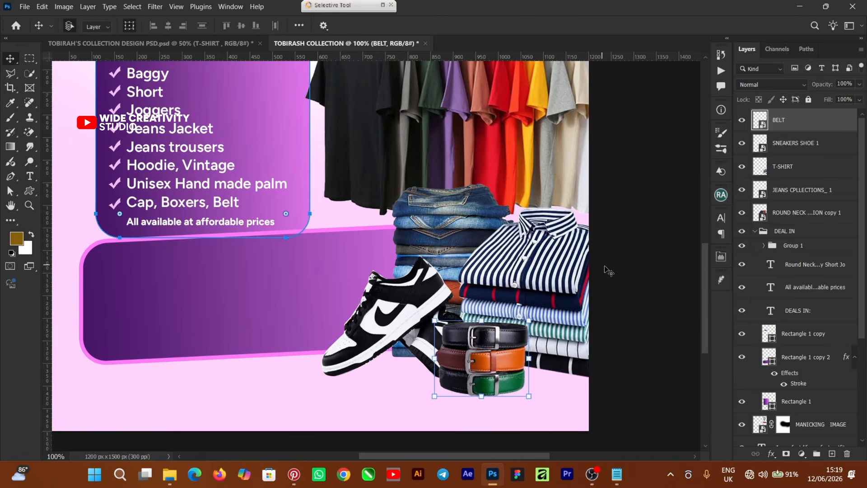
click(624, 299)
key(ctrl+minus)
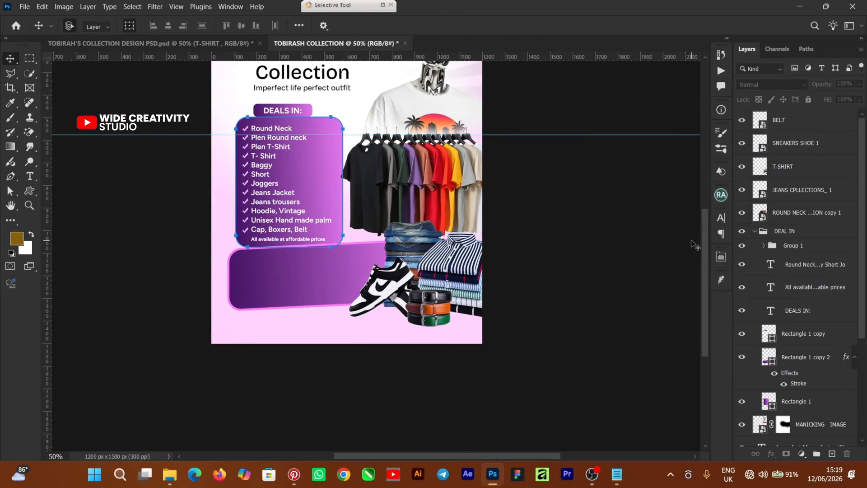
scroll(707, 270, up, 3)
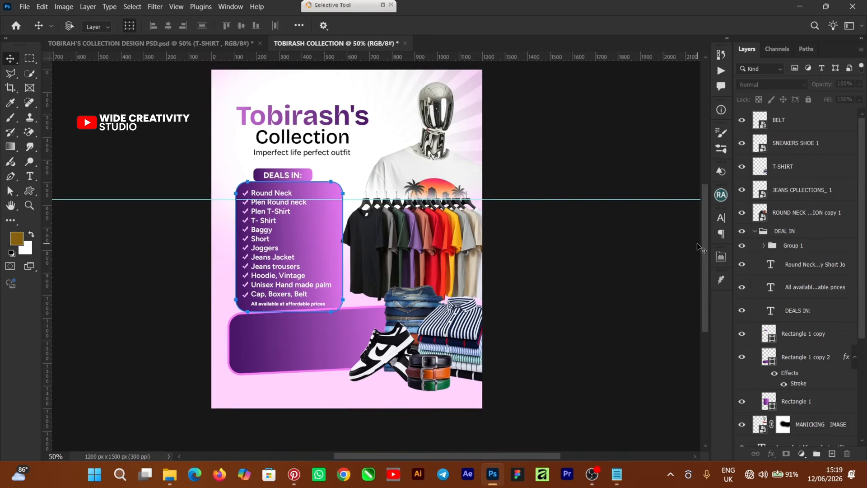
key(ctrl+plus)
key(ctrl+minus)
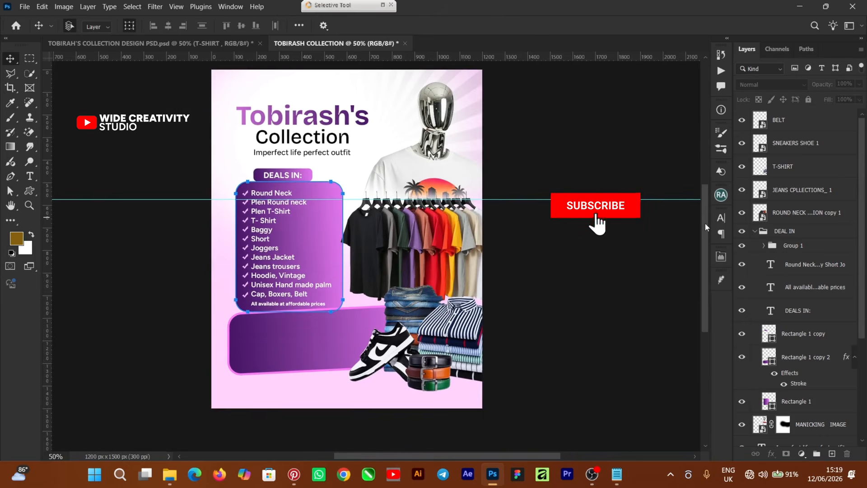
mouse_move(706, 223)
mouse_down()
mouse_move(703, 205)
mouse_move(701, 216)
mouse_up()
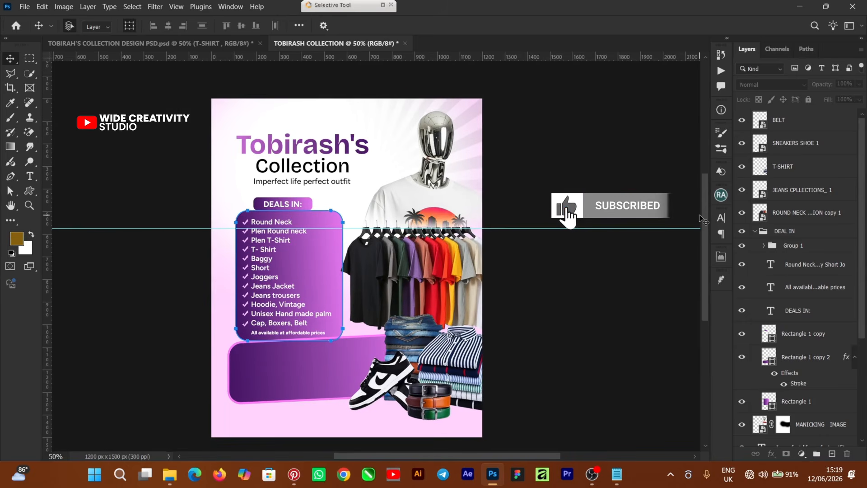
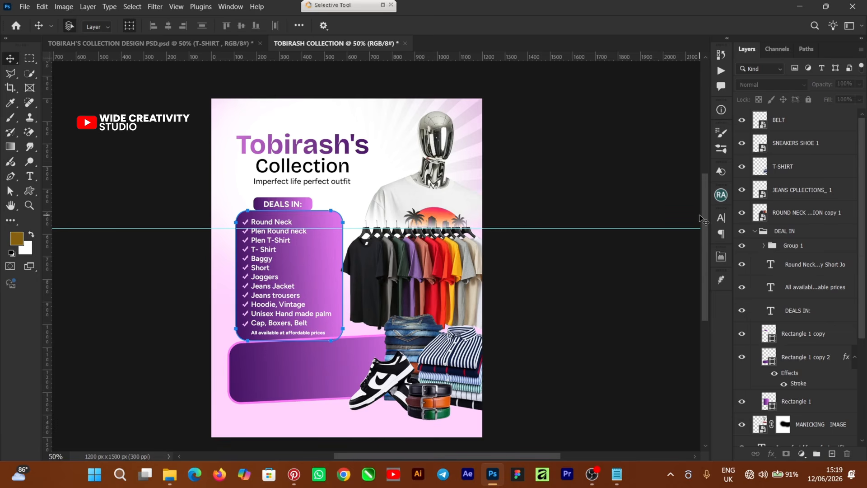
- Draw a rectangle about 517 x 146 px below the skewed panel at the page's lower edge
key(ctrl+plus)
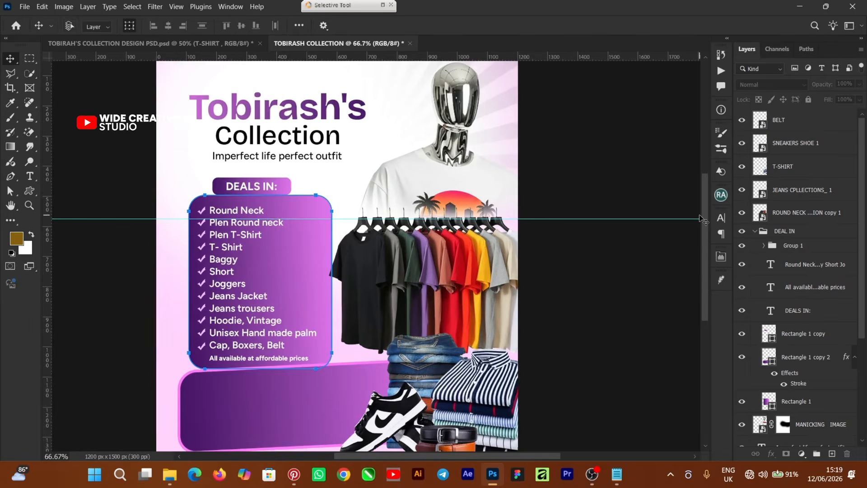
drag(703, 217, 703, 228)
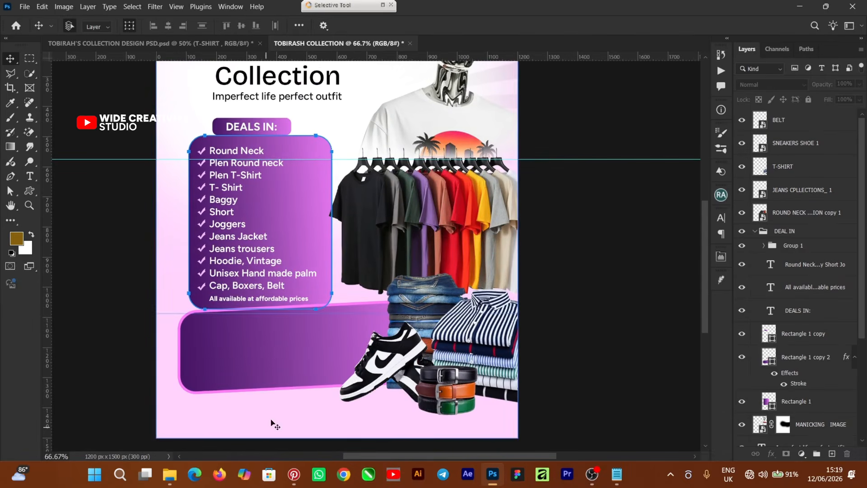
click(408, 384)
click(29, 191)
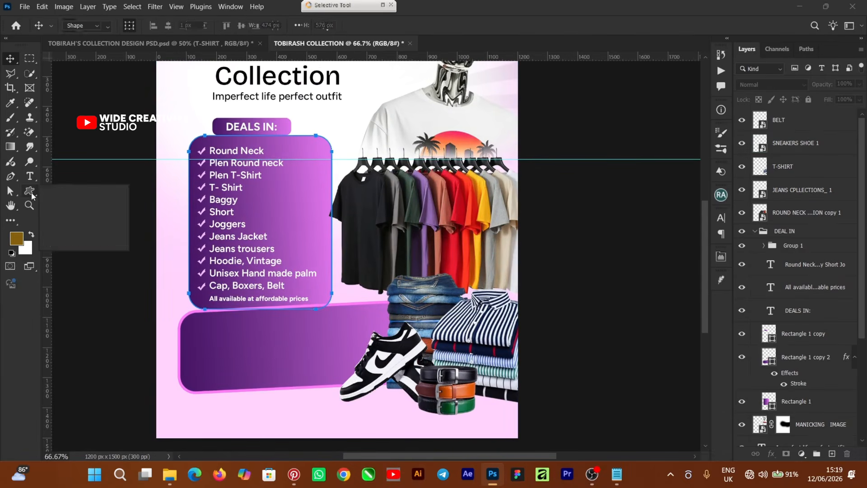
click(66, 190)
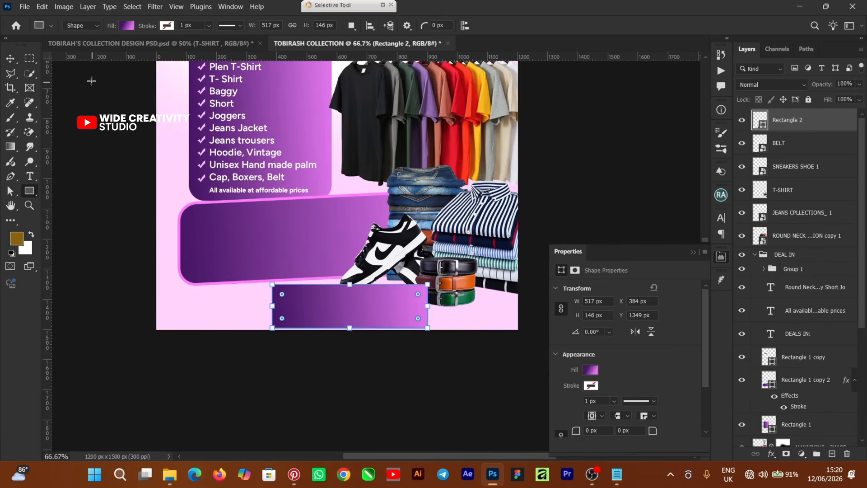
key(v)
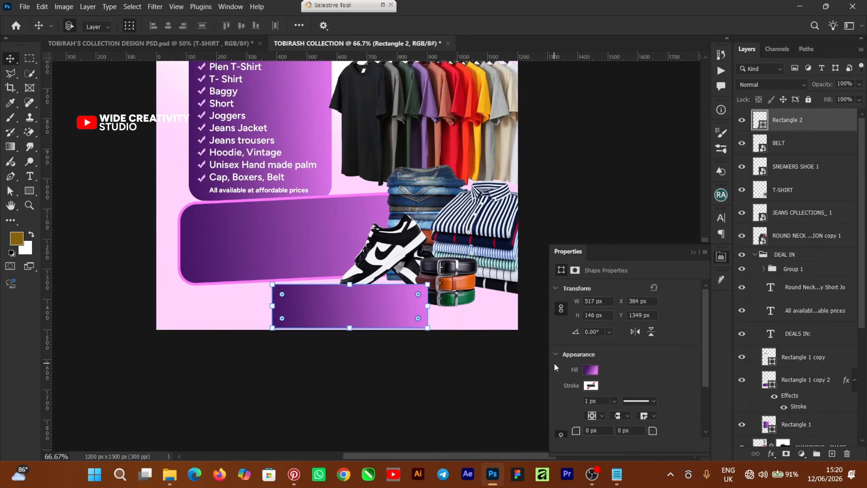
- Fill the new rectangle with solid white and move it onto the skewed lower panel
click(591, 370)
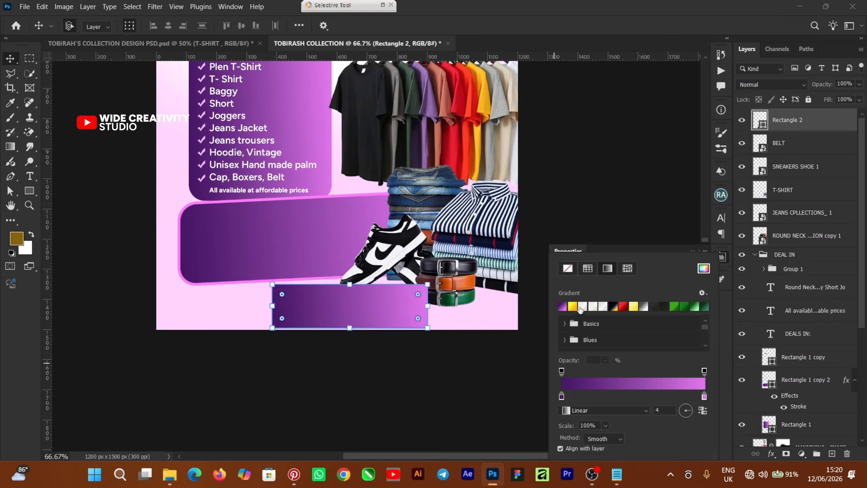
click(568, 269)
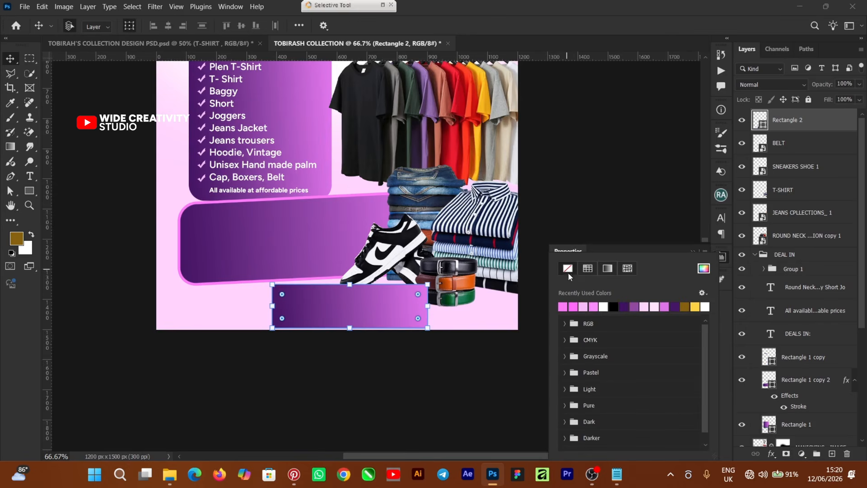
click(604, 307)
click(4, 103)
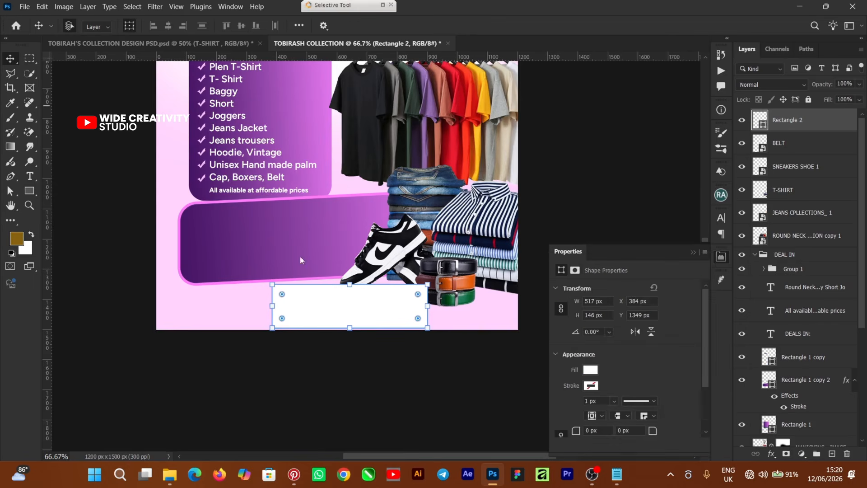
drag(362, 298, 300, 230)
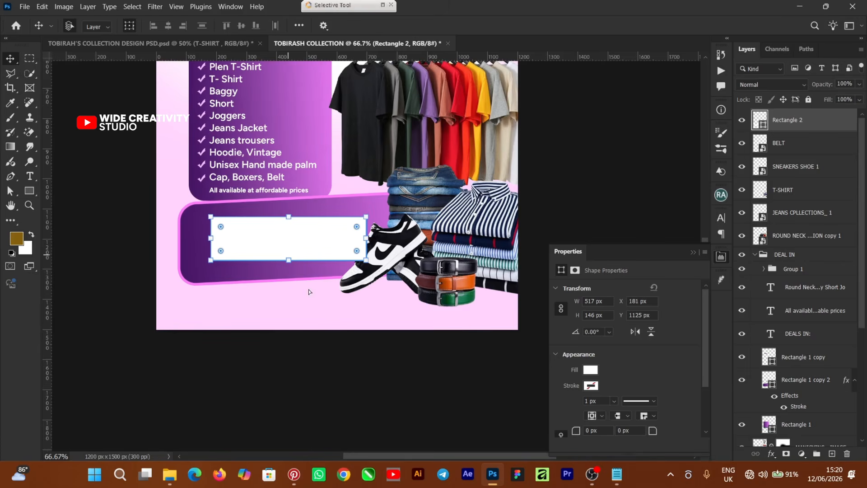
- Resize the white rectangle to about 44% width and 134% height to form a card near the panel's darker end
key(ctrl+plus)
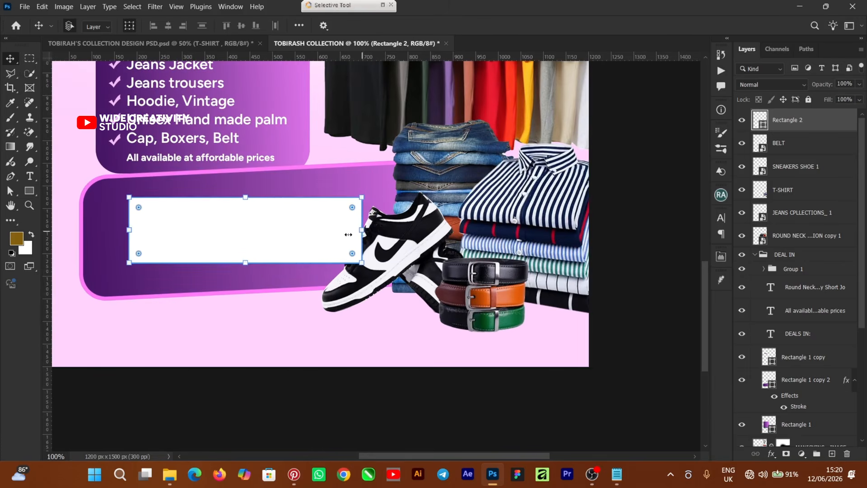
drag(280, 242, 213, 237)
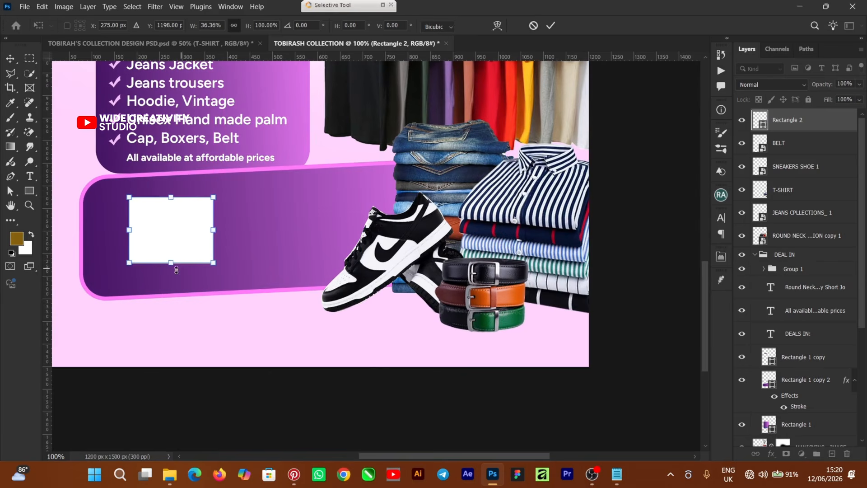
drag(171, 265, 171, 281)
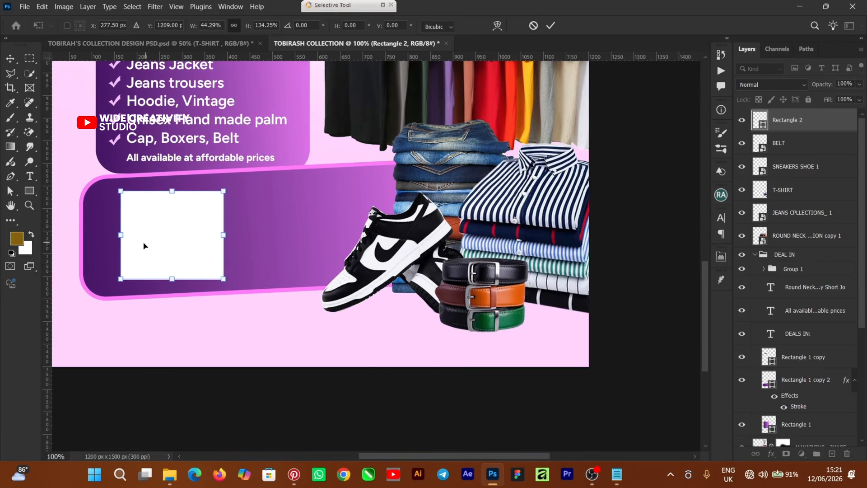
click(550, 25)
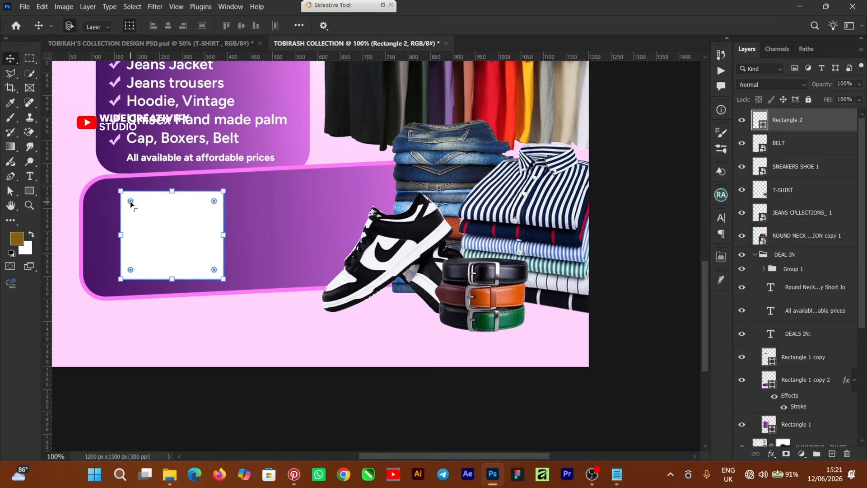
- Round the white card's corners, stretch its height to about 107%, and move it closer to the lower panel's dark end
drag(130, 202, 135, 208)
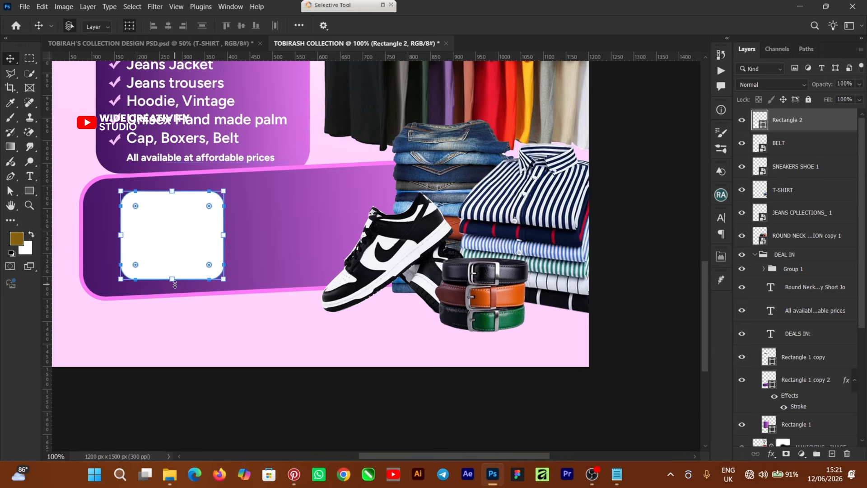
drag(175, 284, 174, 289)
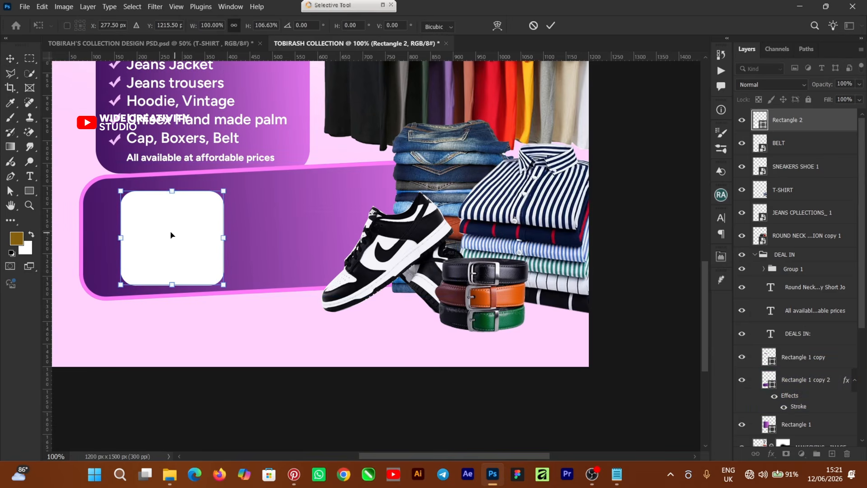
drag(171, 235, 146, 236)
key(Return)
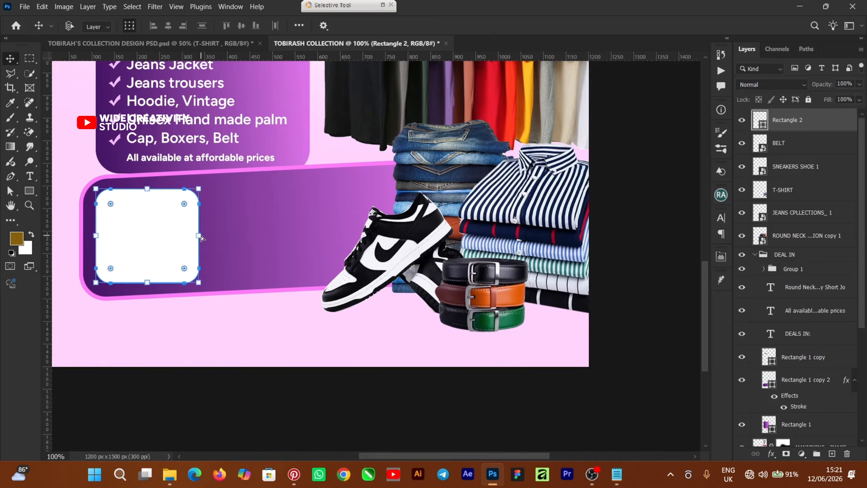
- Skew the white card vertically by -3.5° to follow the slant of the lower panel
drag(201, 235, 202, 231)
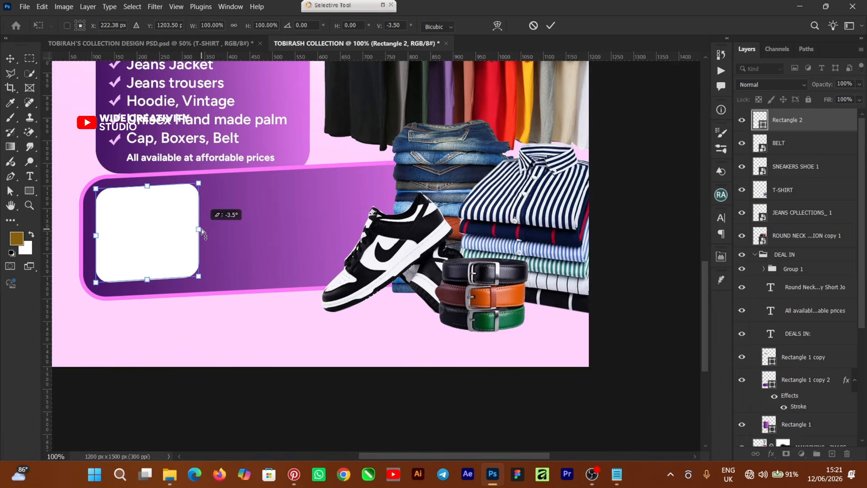
drag(202, 233, 201, 233)
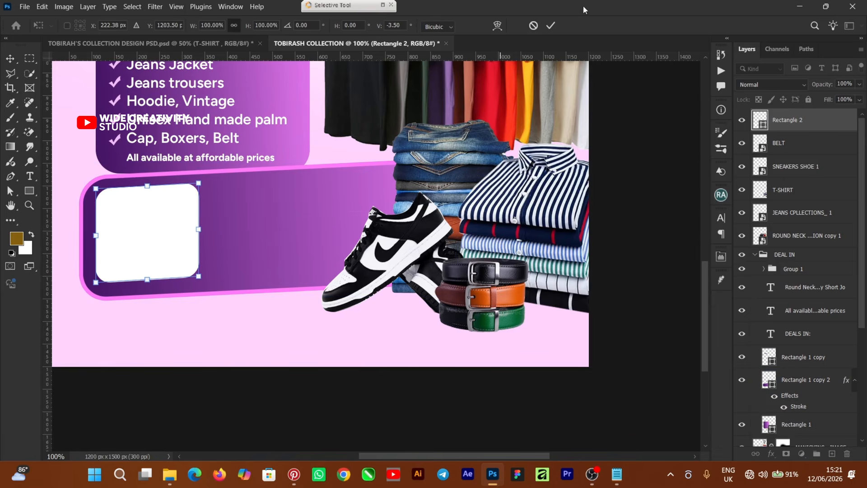
click(551, 27)
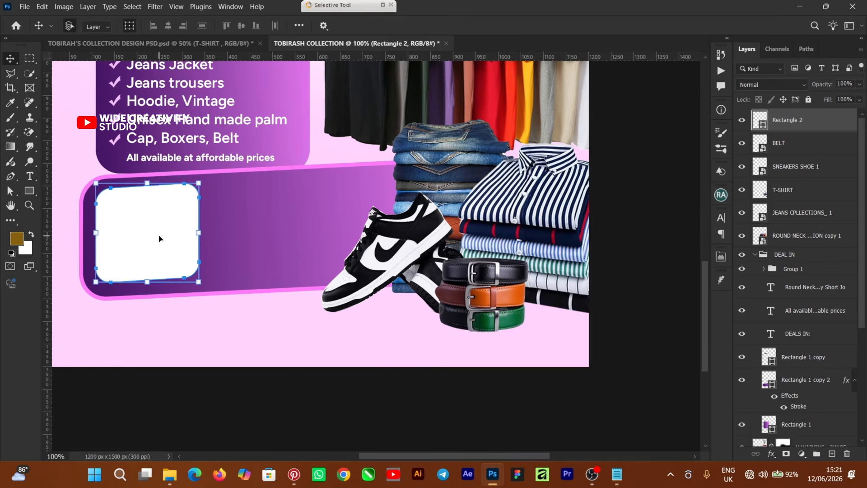
- Duplicate the white card twice along the panel, stack the third card behind the product images, and even out the gaps
drag(155, 232, 351, 224)
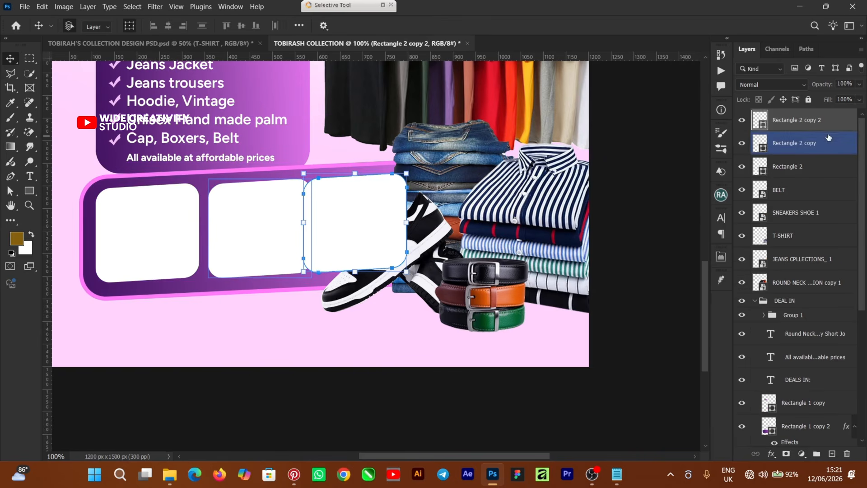
drag(803, 122, 811, 226)
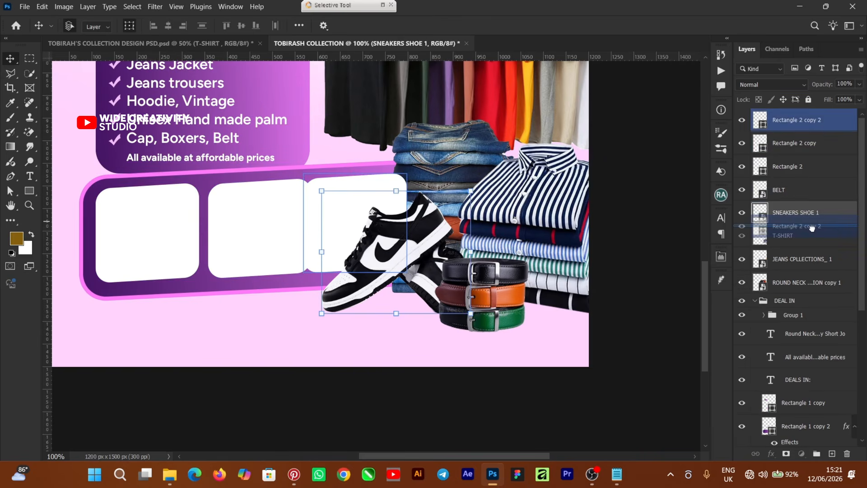
drag(347, 206, 364, 206)
drag(820, 229, 817, 292)
drag(343, 209, 340, 211)
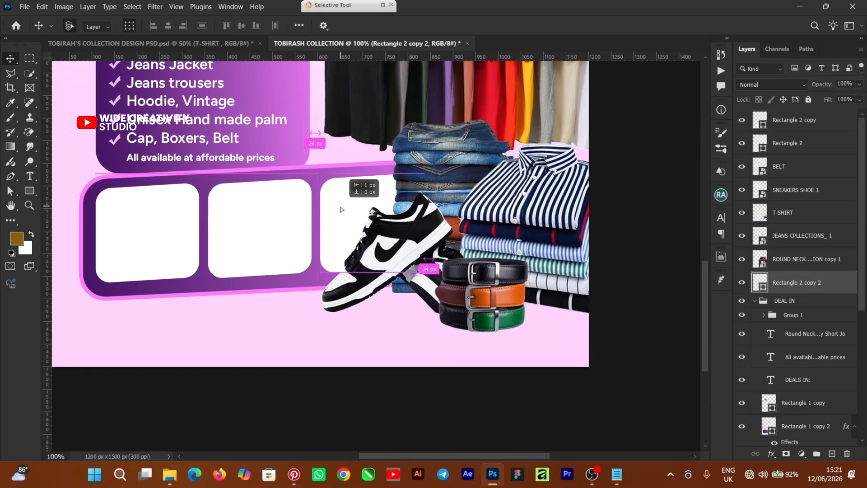
click(275, 229)
drag(274, 227, 272, 227)
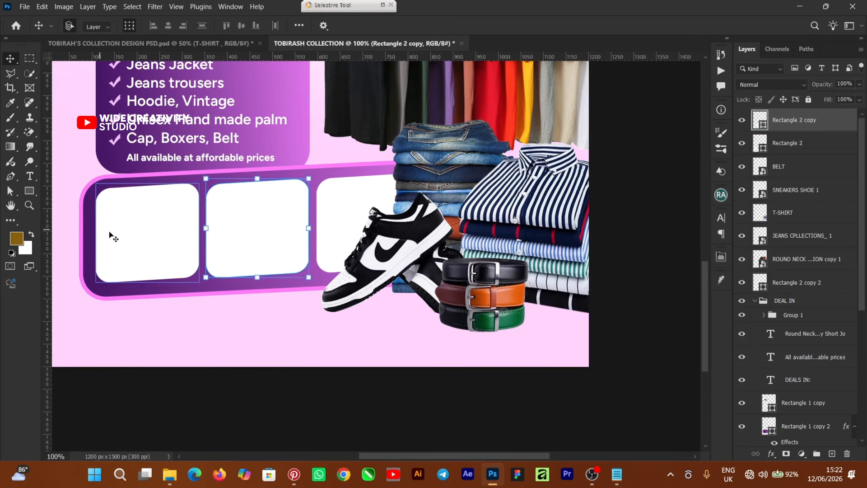
- Place the HOODIE_ 1 image from the resources folder directly above the first card's layer and position it over that card
click(111, 233)
key(ctrl+minus)
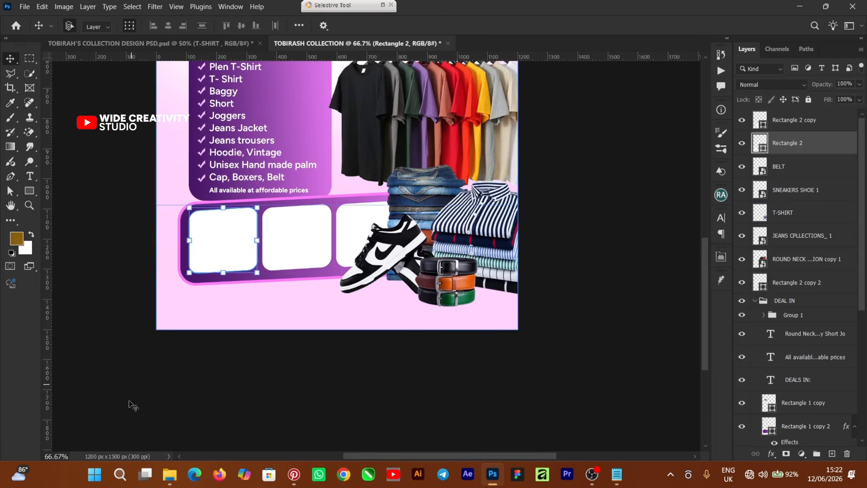
mouse_move(169, 476)
click(170, 418)
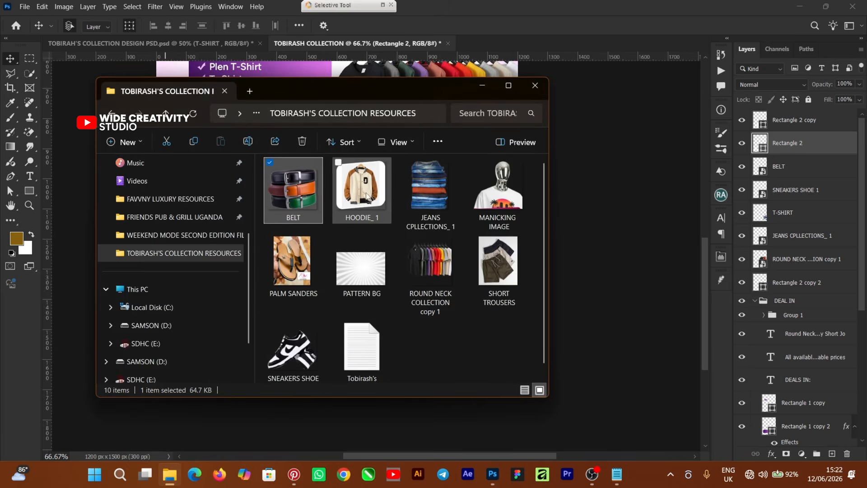
drag(366, 195, 593, 281)
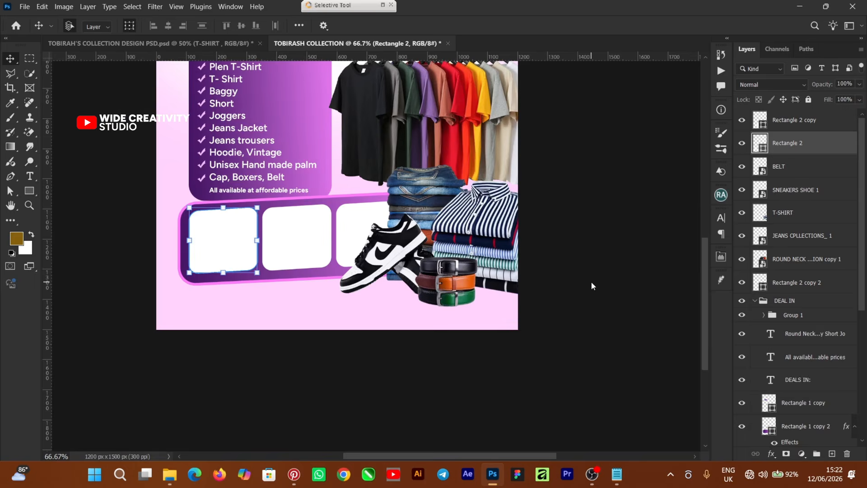
drag(322, 203, 211, 247)
click(560, 25)
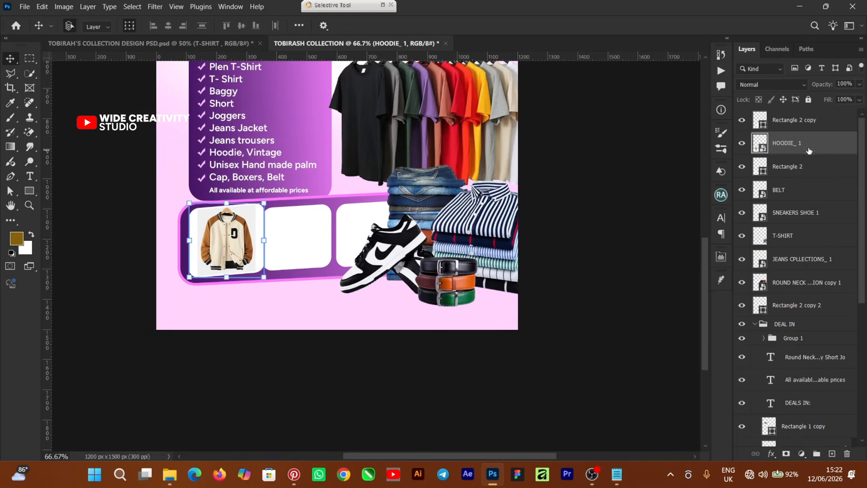
- Clip the hoodie image to the first card and centre it within the card
right_click(818, 144)
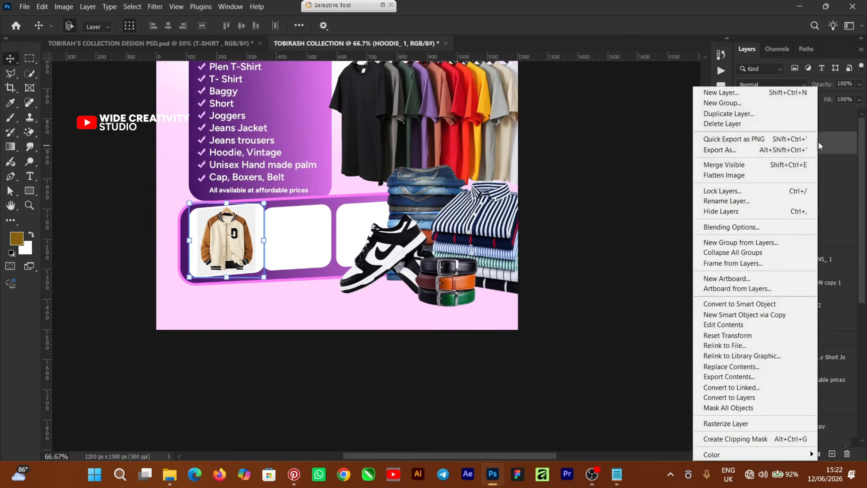
click(790, 440)
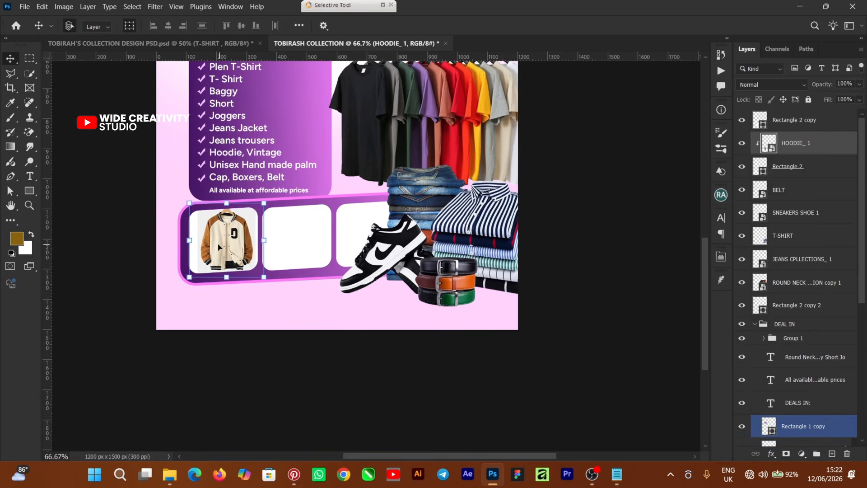
drag(219, 247, 216, 248)
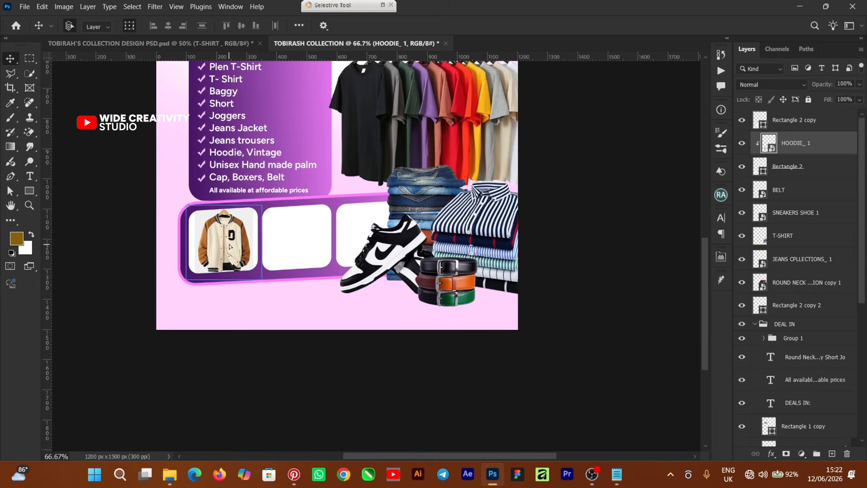
- Place the PALM SANDERS image over the middle card, clip it to that card, and adjust its framing
click(311, 242)
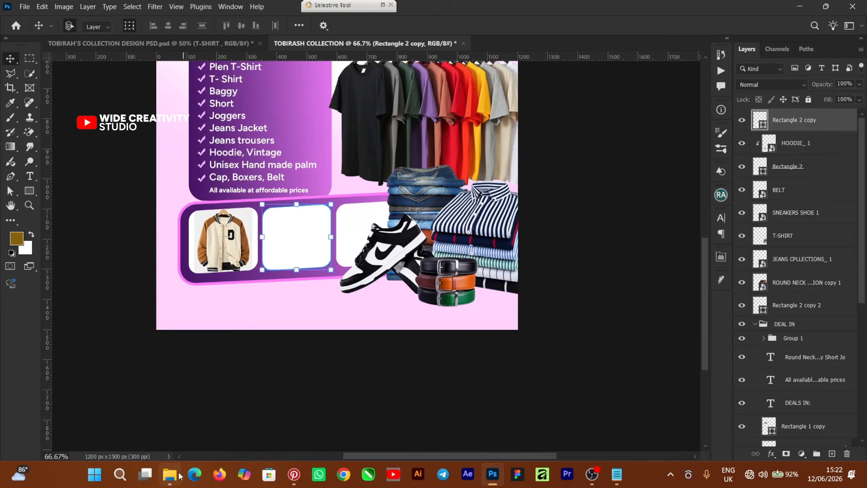
click(174, 474)
drag(295, 271, 297, 236)
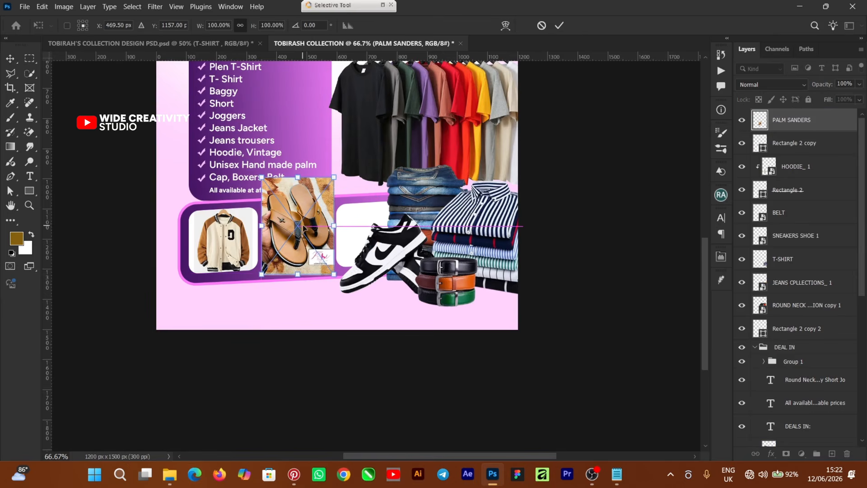
click(559, 26)
right_click(838, 124)
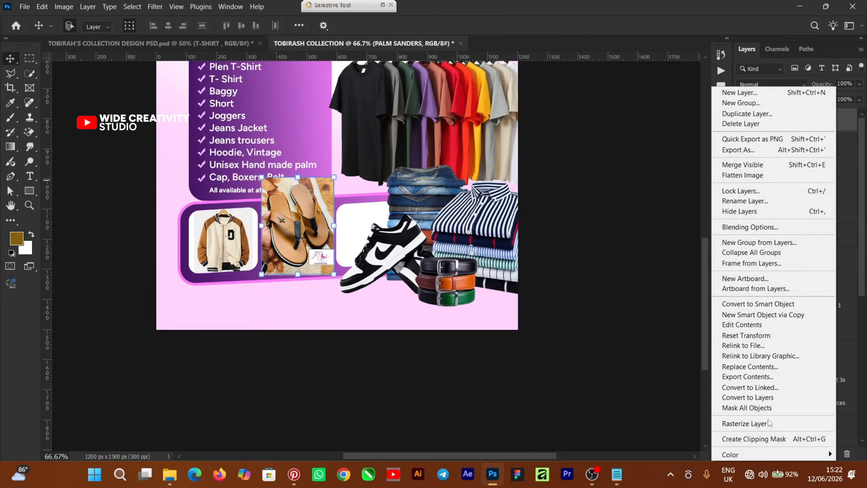
click(774, 440)
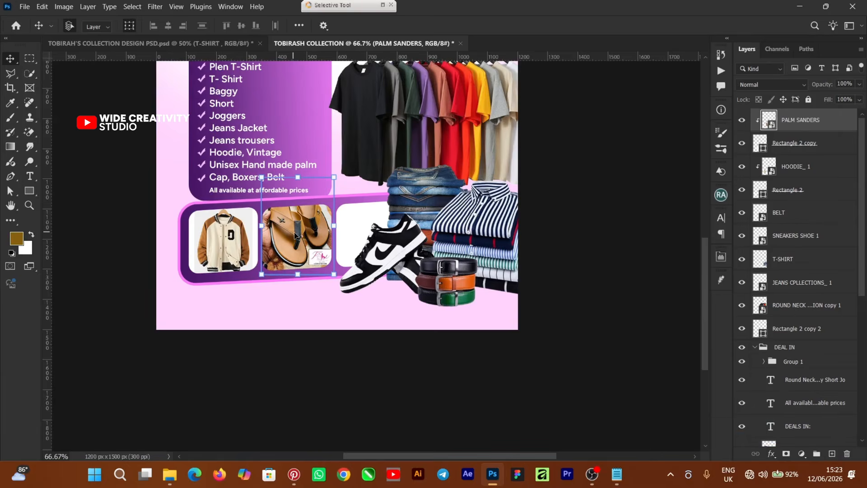
drag(294, 236, 294, 242)
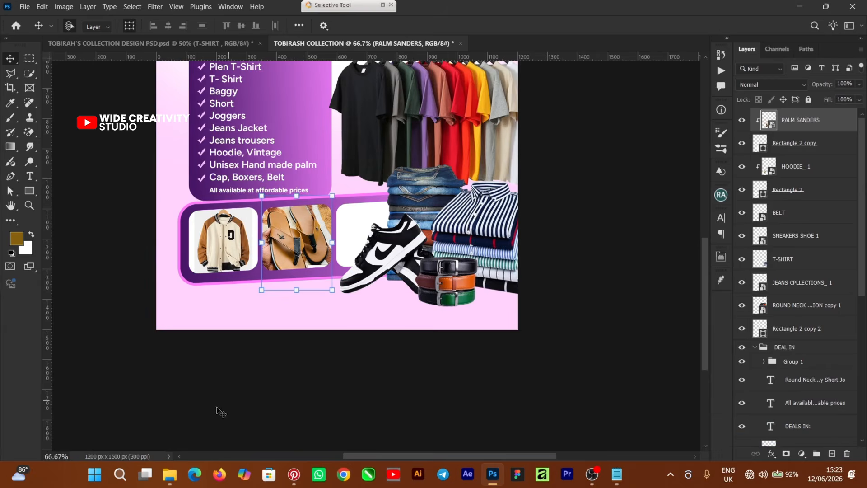
- Place the SHORT TROUSERS image over the third card behind the sneakers and clip it to that card
click(175, 467)
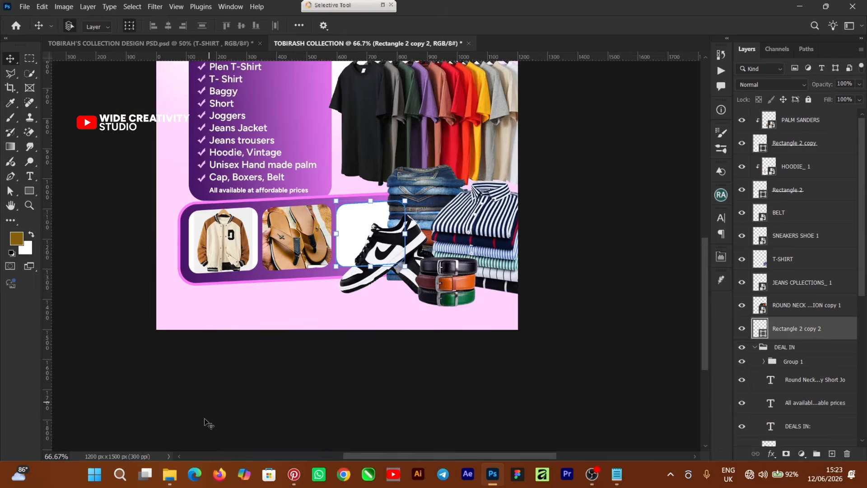
click(172, 481)
drag(499, 266, 593, 262)
drag(326, 185, 354, 228)
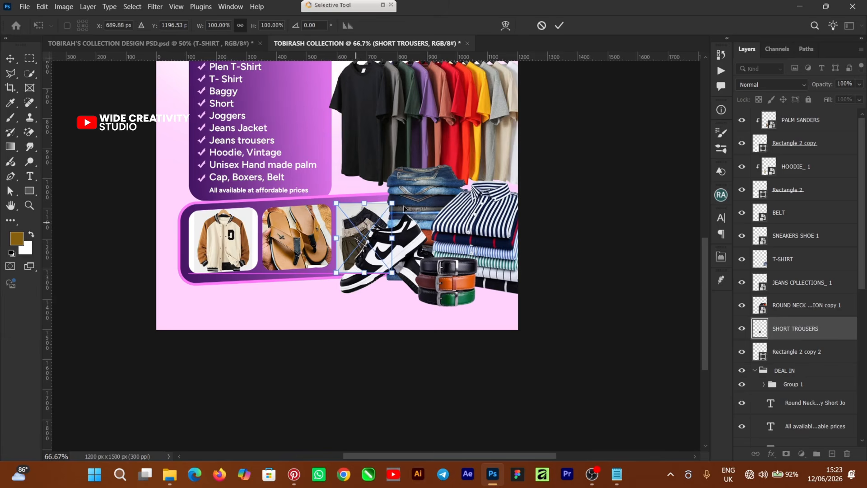
key(Return)
right_click(828, 338)
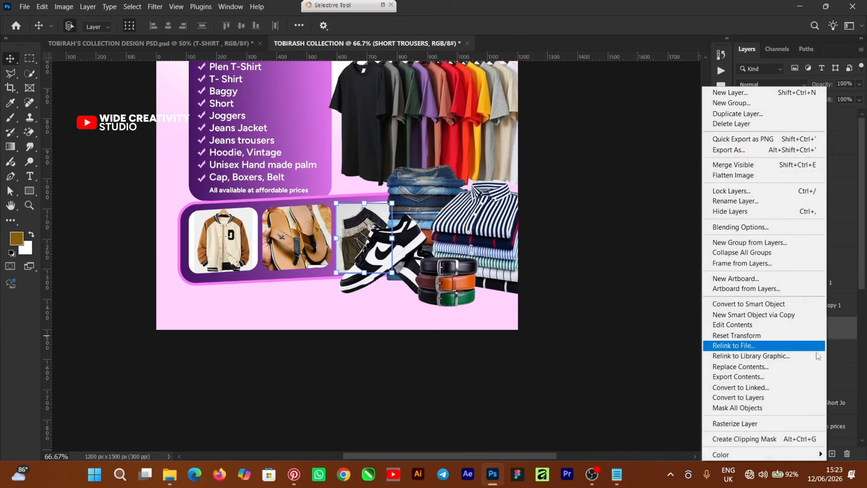
click(773, 439)
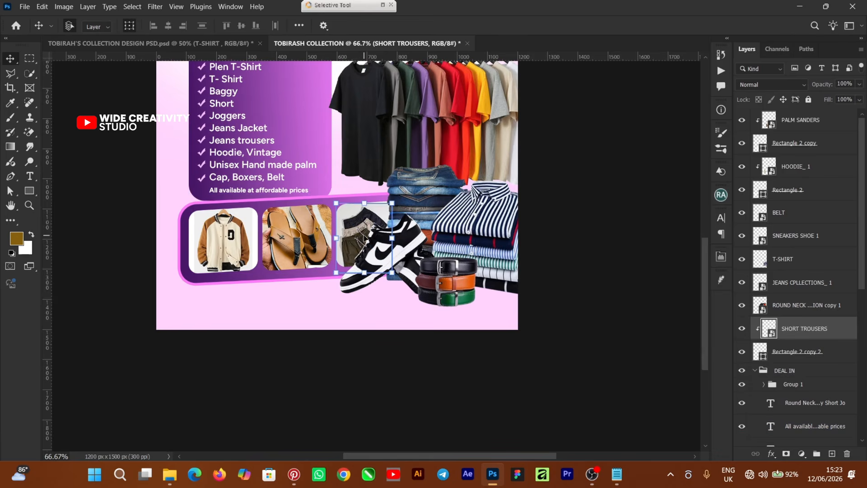
- Shift the short trousers image upward and scale it to about 101% to fill the visible part of its card
click(785, 371)
key(ctrl+plus)
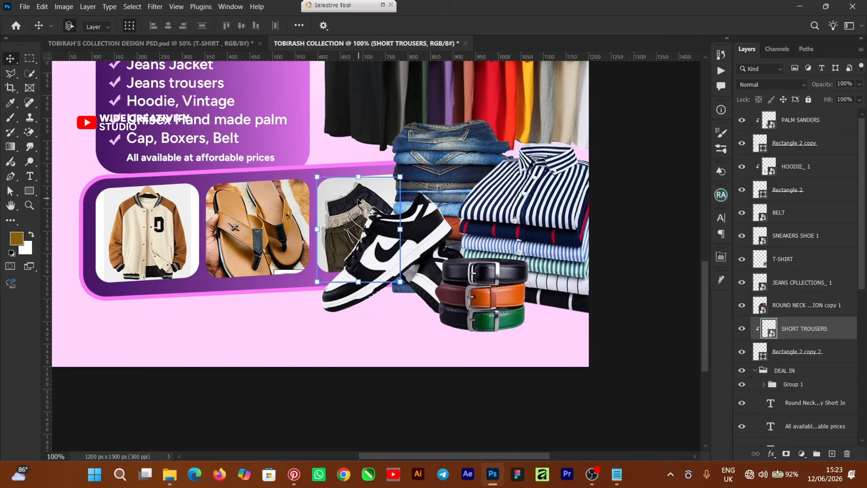
drag(357, 191, 396, 172)
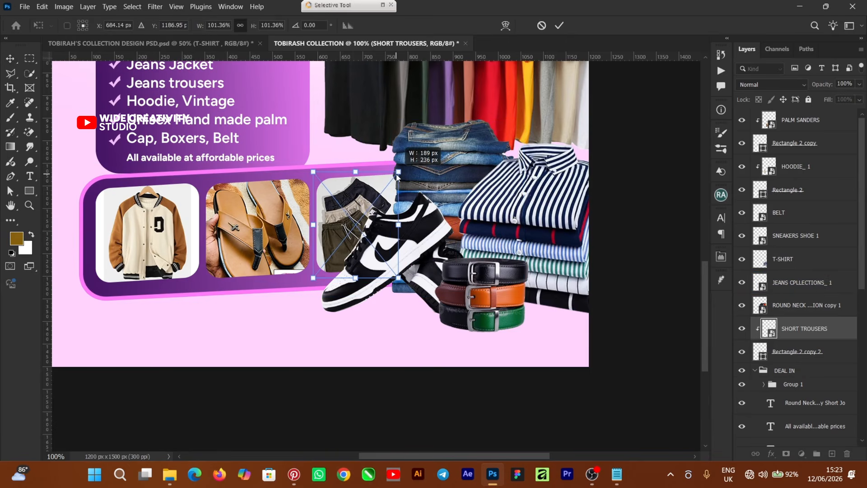
click(563, 26)
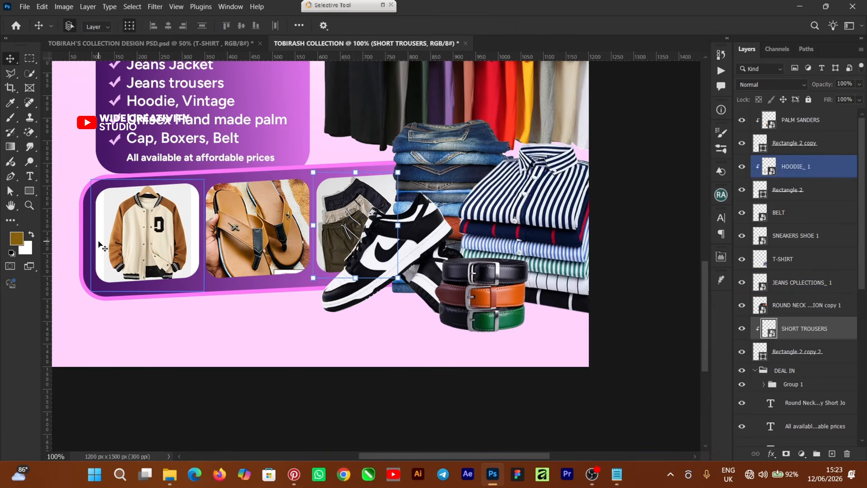
- Add a white 5 px outside stroke to the middle card holding the palm sandals
click(257, 228)
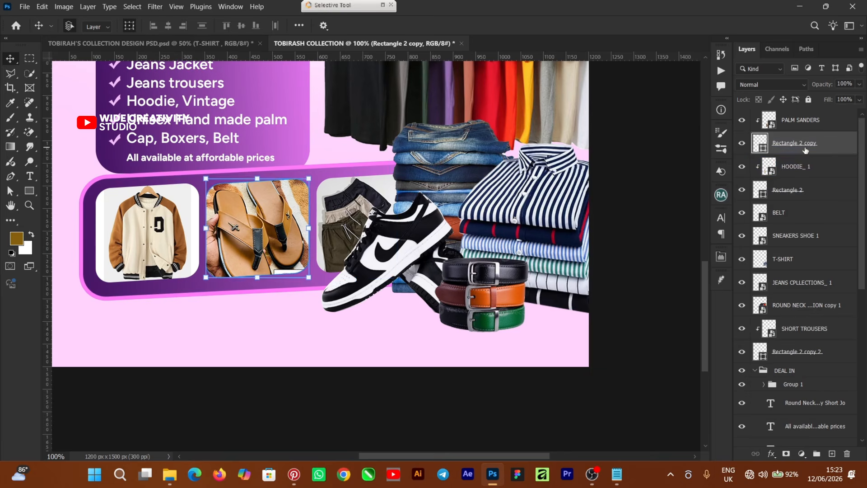
click(767, 454)
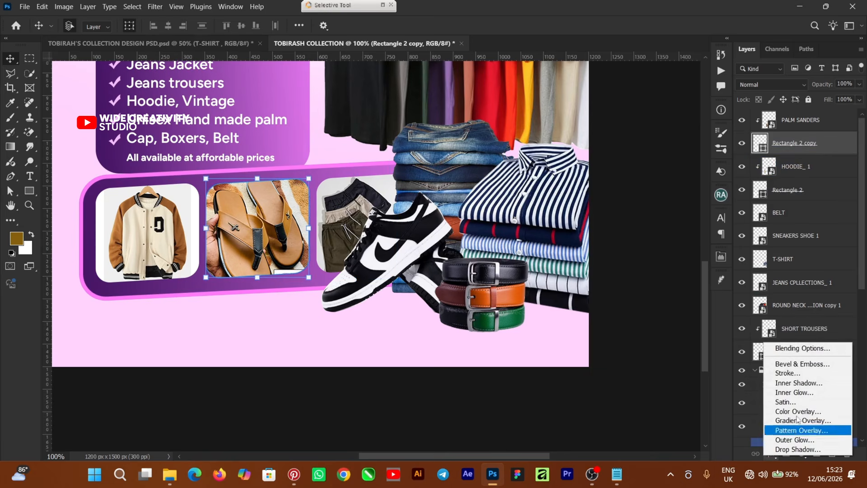
click(800, 374)
click(602, 235)
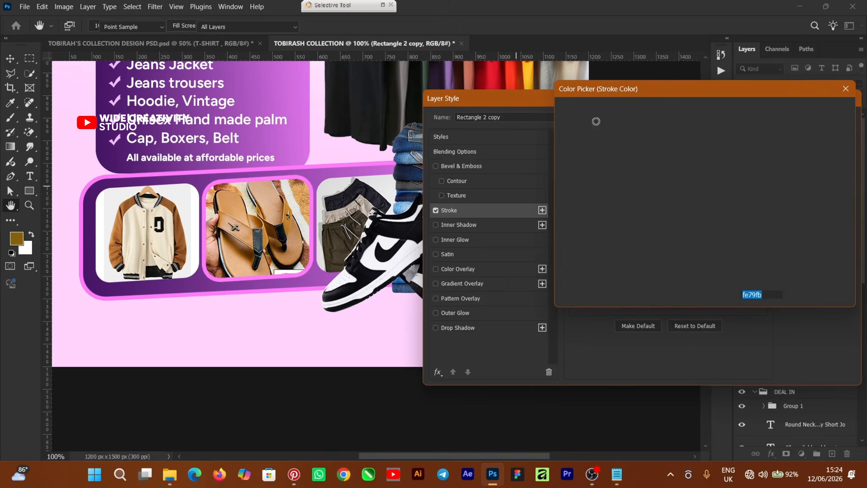
click(561, 115)
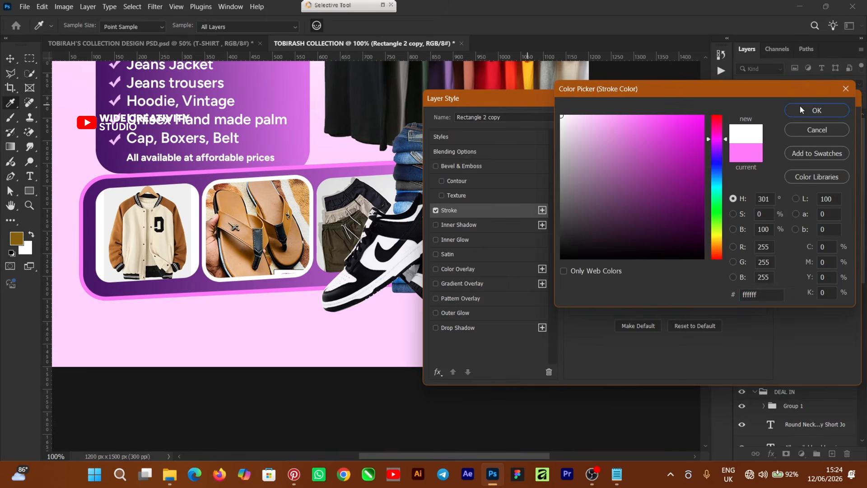
click(801, 107)
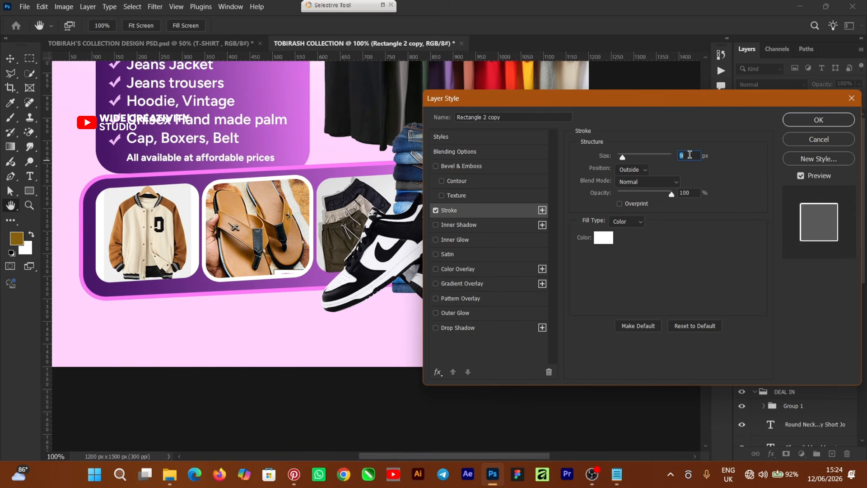
text(4)
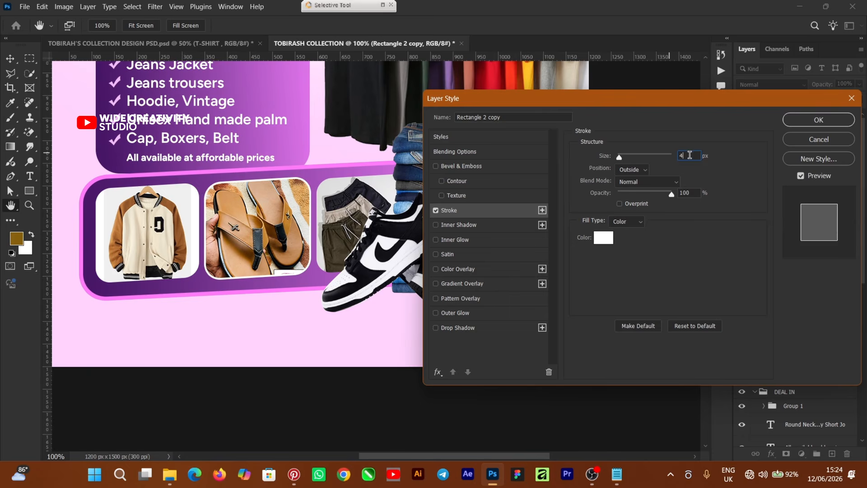
text(5)
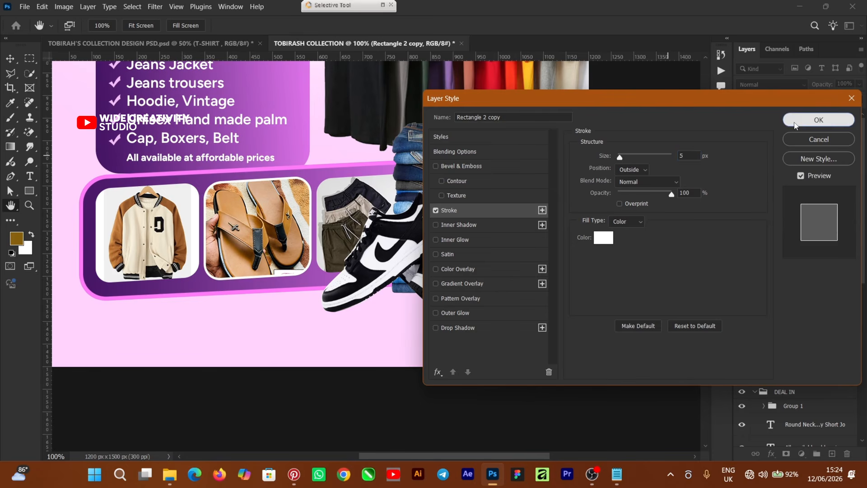
click(796, 124)
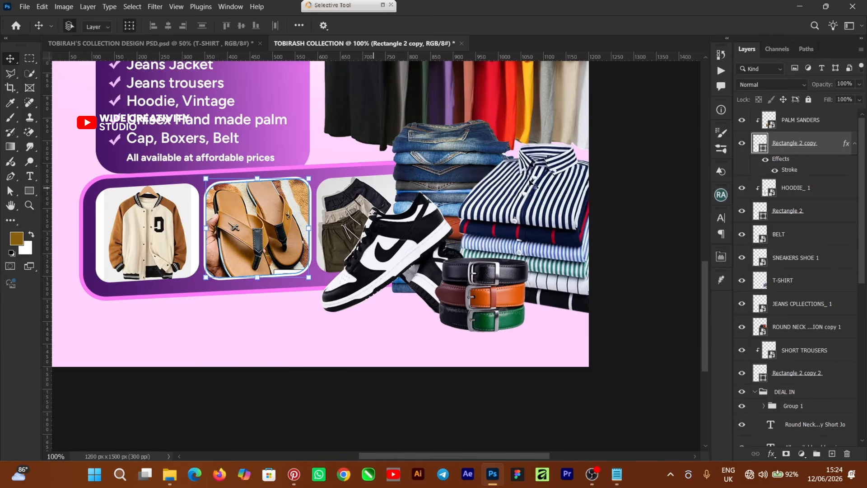
- Copy the middle card's stroke style onto the first card and the third card
right_click(820, 148)
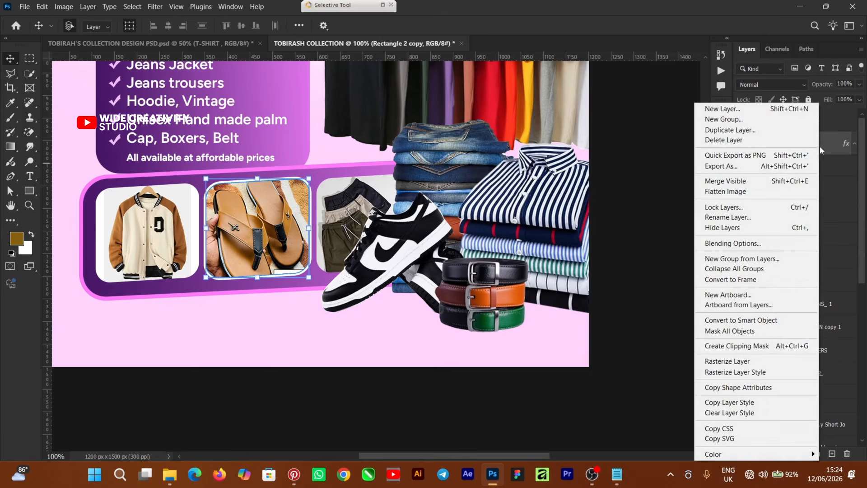
click(753, 405)
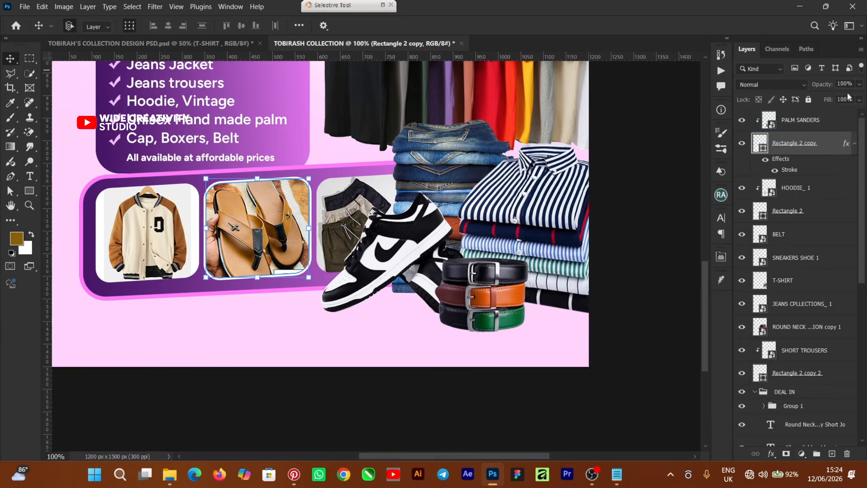
click(814, 211)
right_click(813, 210)
click(739, 413)
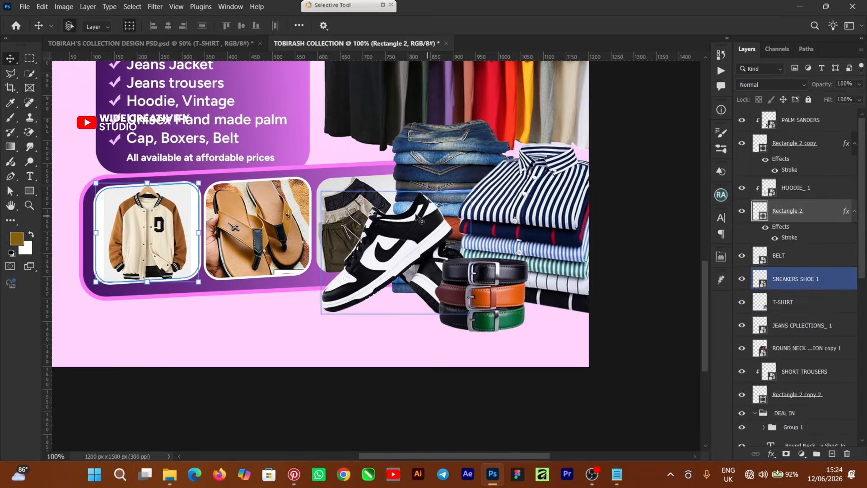
right_click(807, 395)
click(794, 345)
click(645, 222)
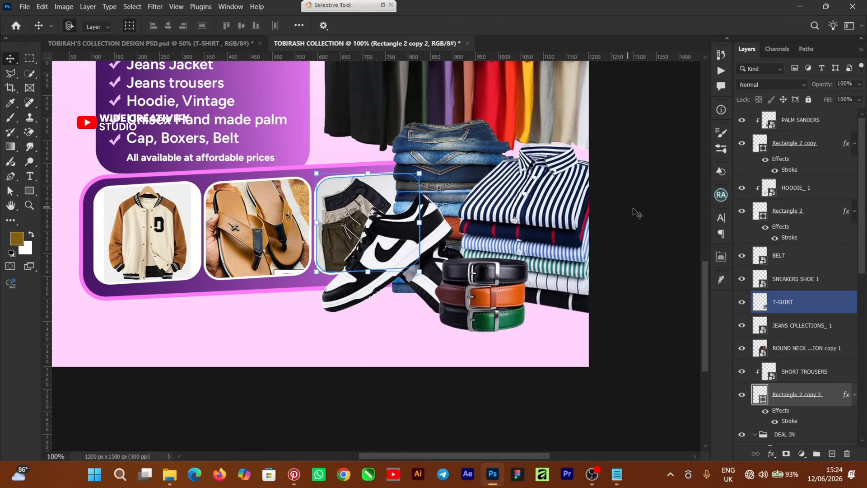
- Add a new layer between the jeans collection and round-neck image layers and set the foreground colour to black
key(ctrl+minus)
key(ctrl+minus)
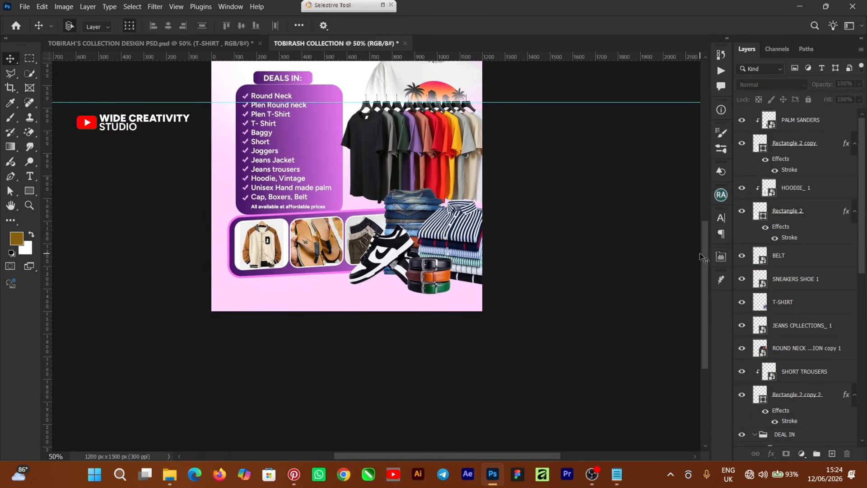
drag(701, 256, 696, 209)
key(ctrl+plus)
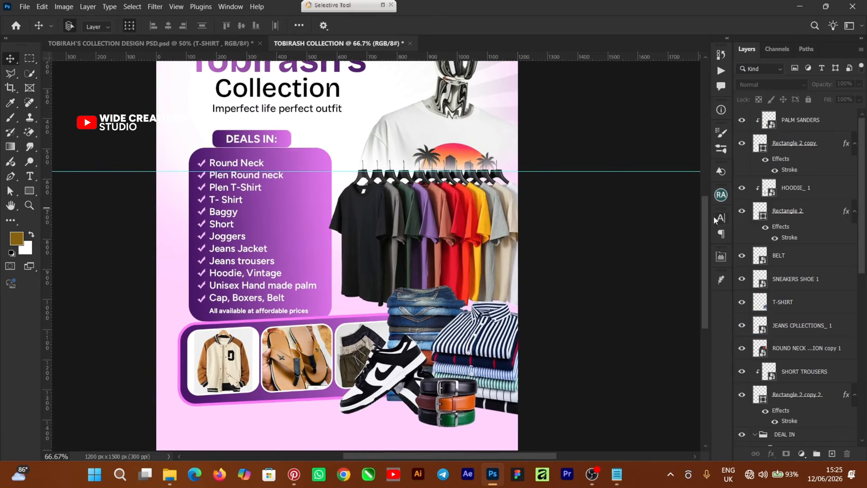
drag(706, 229, 706, 251)
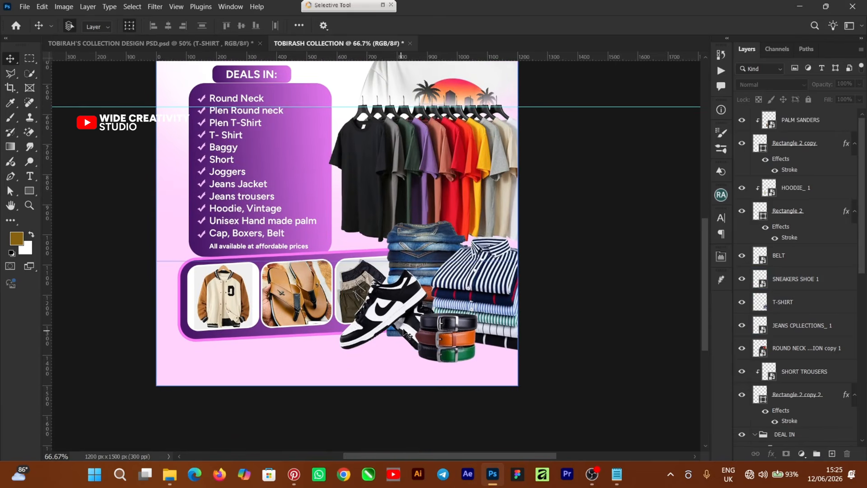
click(375, 313)
click(409, 258)
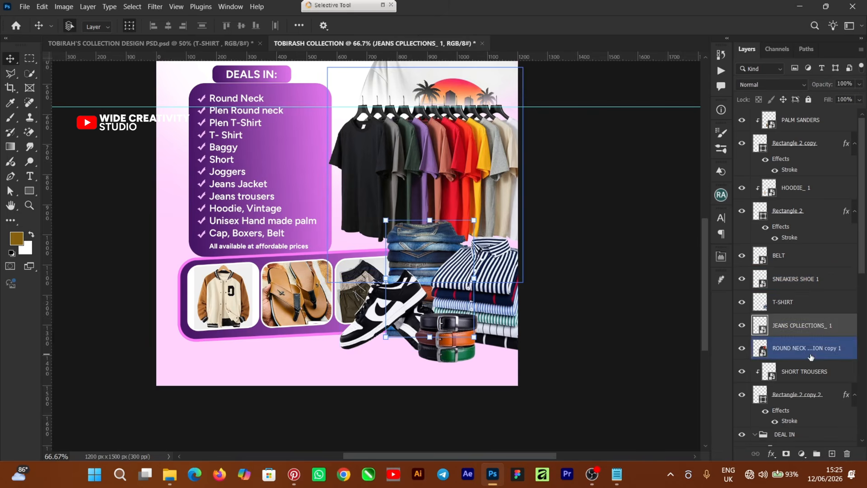
click(811, 357)
click(832, 454)
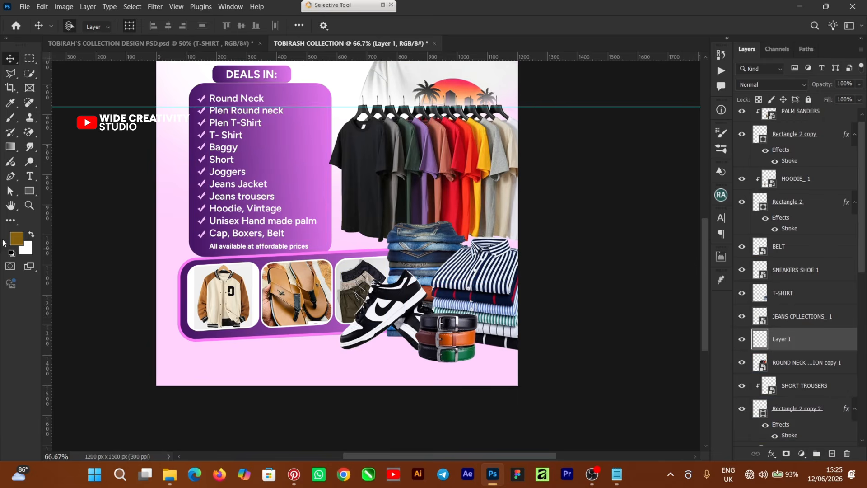
click(13, 243)
mouse_move(565, 237)
mouse_down()
mouse_move(528, 241)
mouse_move(541, 298)
mouse_up()
key(Return)
- Paint a black spot behind the sneakers on the new layer with an 800 px soft round brush
key(v)
click(50, 26)
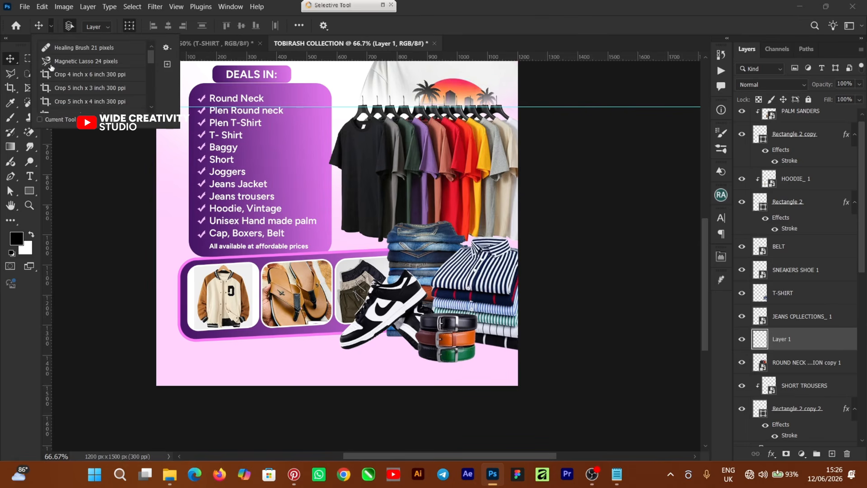
right_click(10, 117)
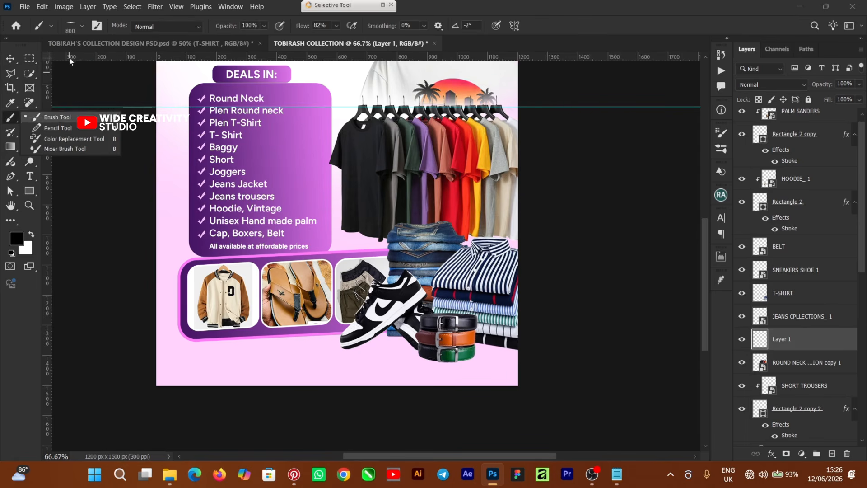
click(81, 23)
click(82, 26)
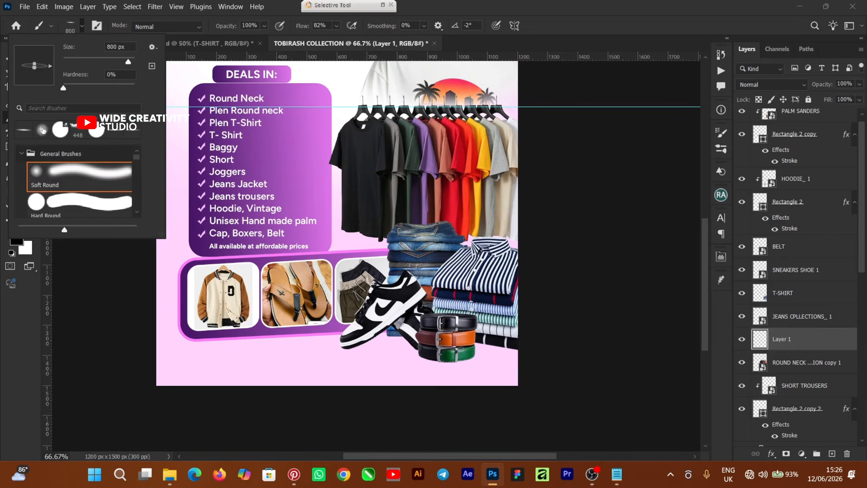
click(43, 130)
drag(529, 26, 527, 30)
click(370, 293)
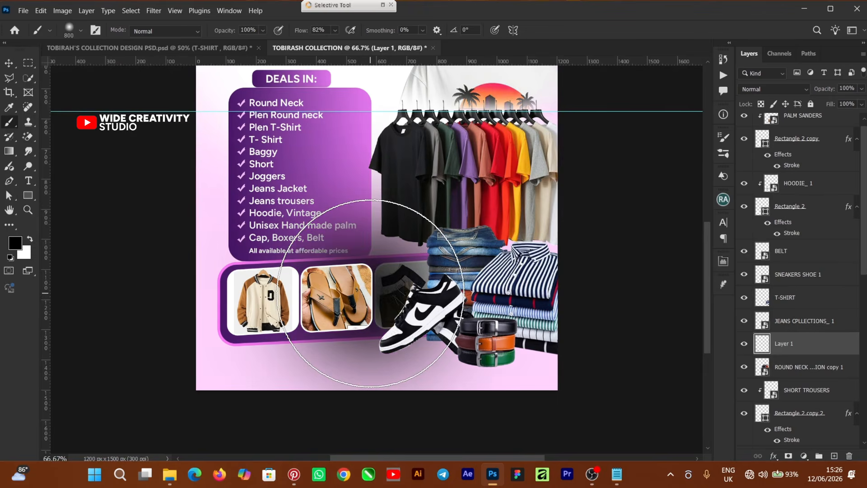
- Squash the black spot to about 40% height and widen its lower edge in perspective to about 134% width
key(v)
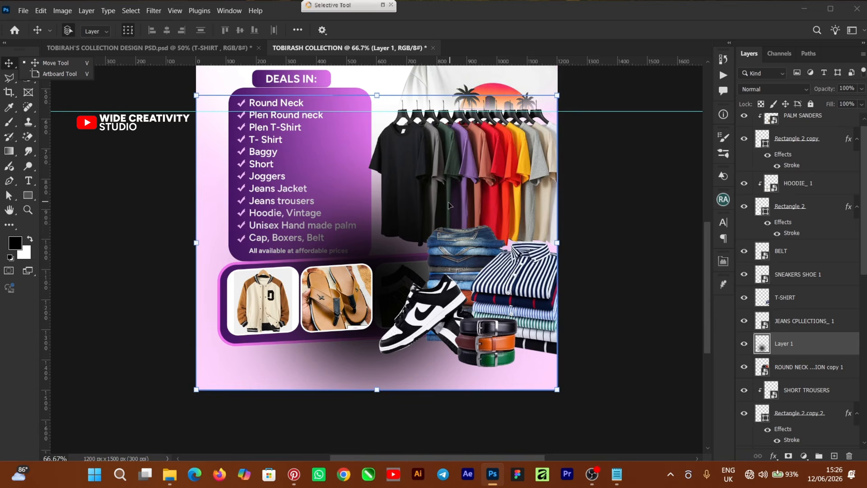
key(ctrl+t)
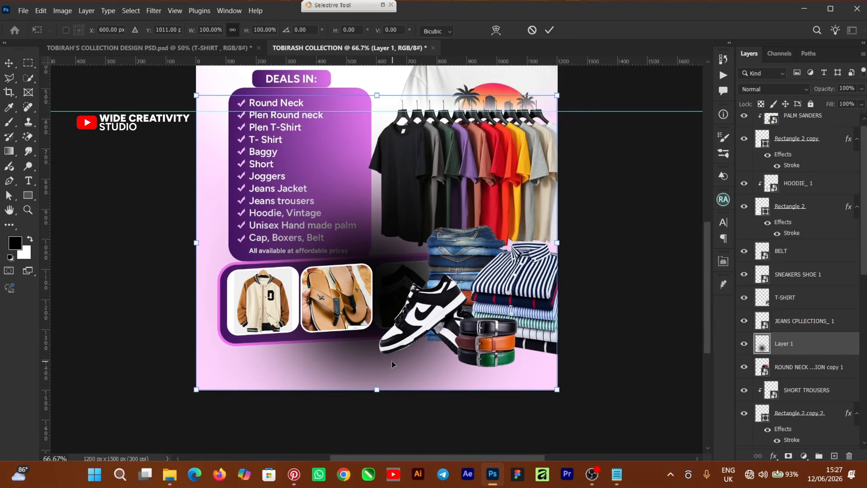
drag(377, 389, 384, 213)
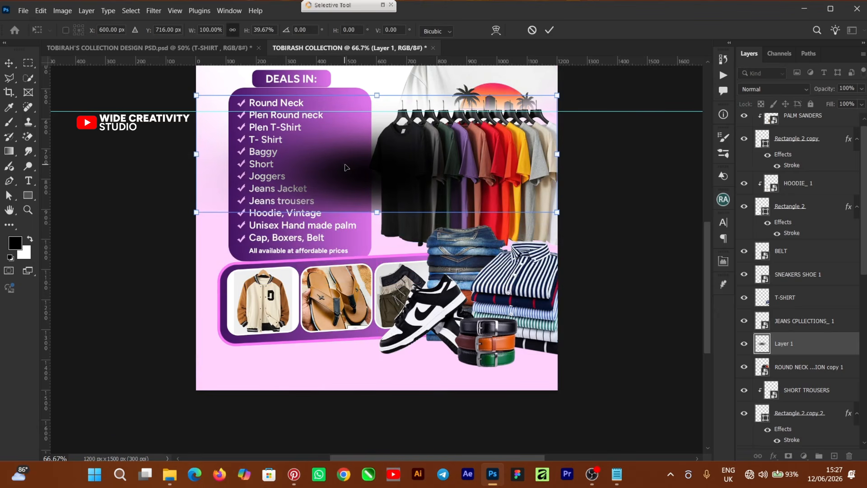
right_click(348, 168)
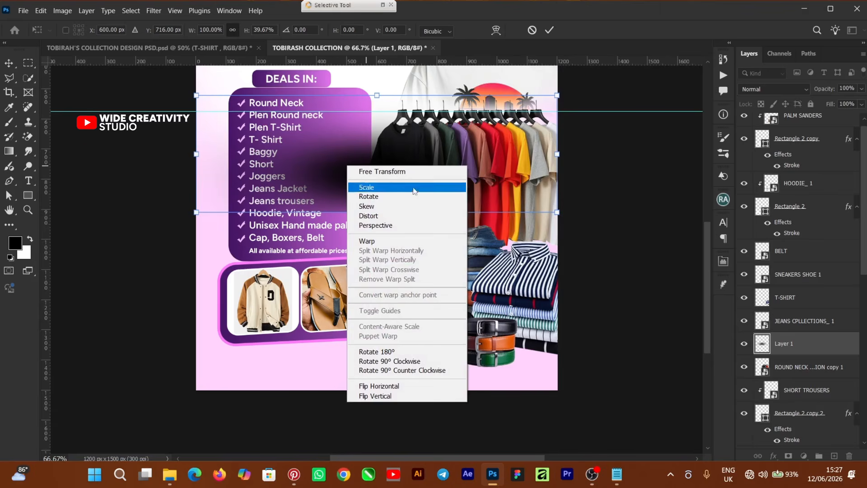
click(389, 227)
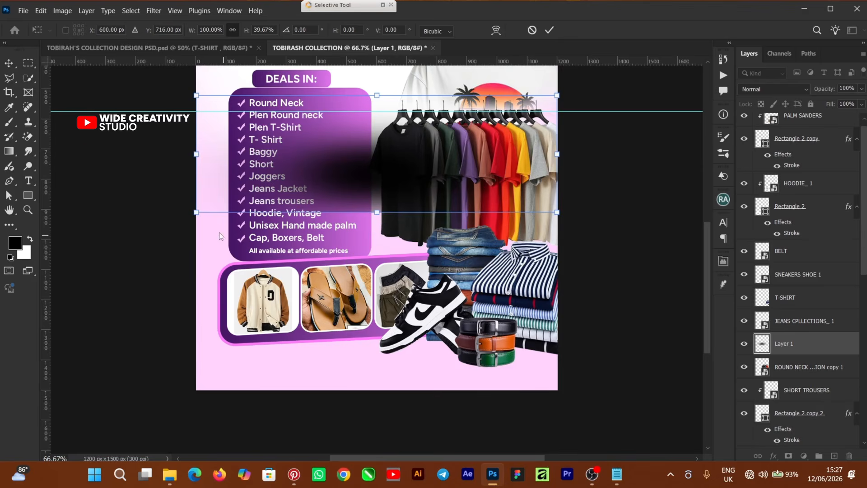
drag(195, 217, 139, 216)
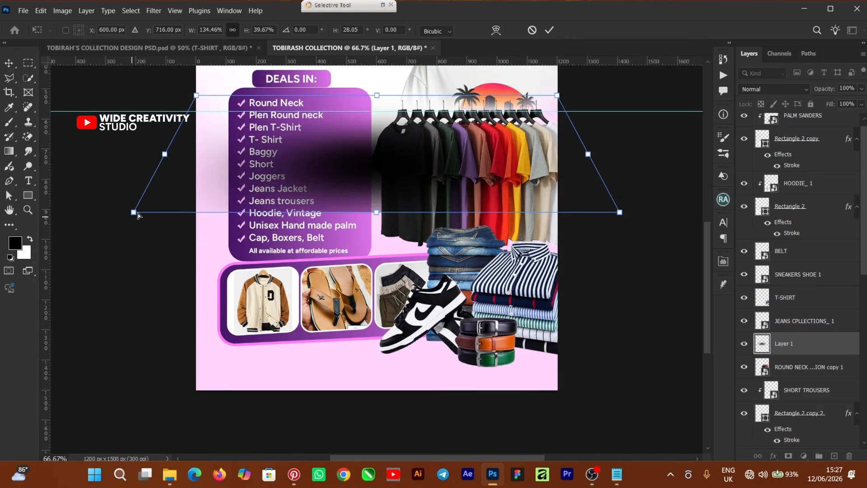
- Move the black spot beneath the sneakers and belts and distort it into a flat ground shadow about 12% high
drag(369, 130, 373, 284)
right_click(378, 279)
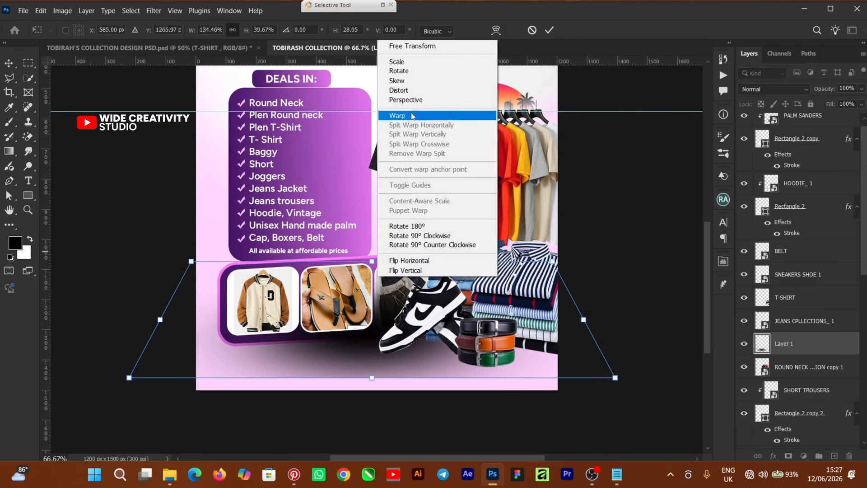
click(393, 90)
drag(372, 261, 444, 369)
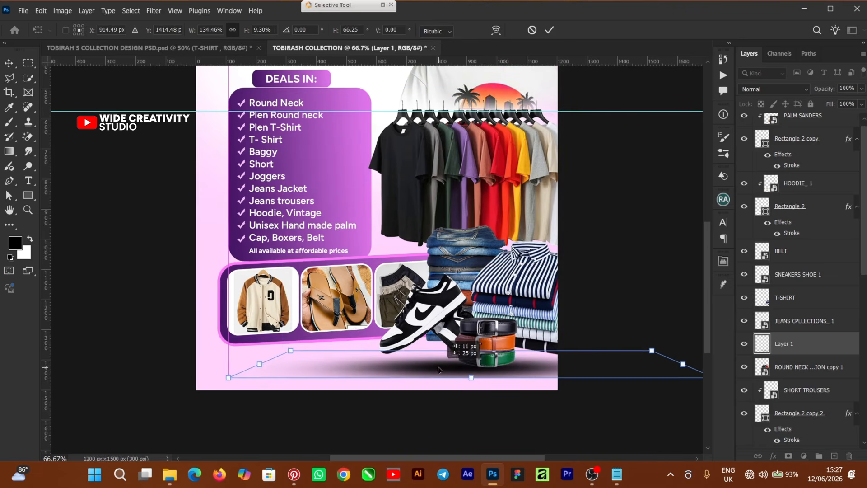
click(549, 29)
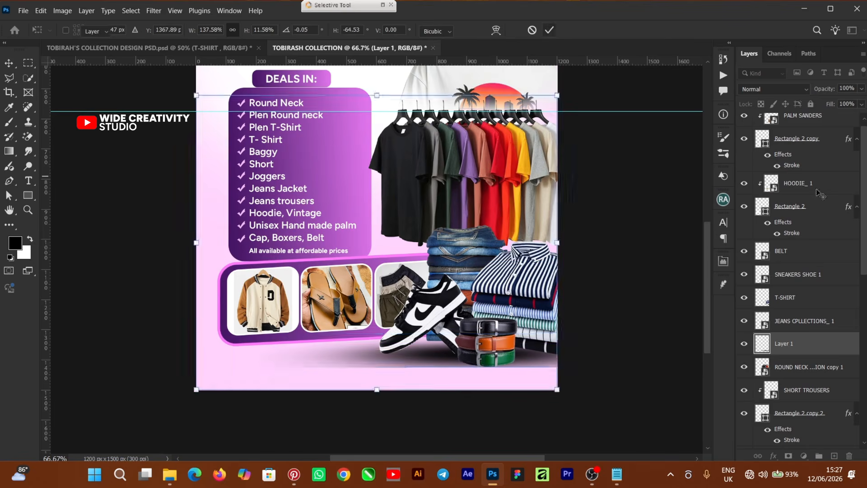
- Set the ground shadow layer's opacity to 83% and shift the shadow slightly lower under the products
click(861, 89)
drag(843, 108, 851, 107)
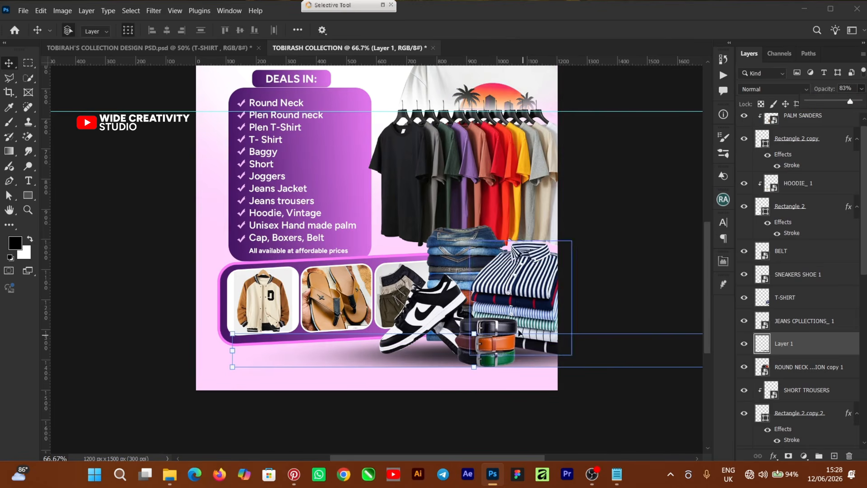
click(426, 359)
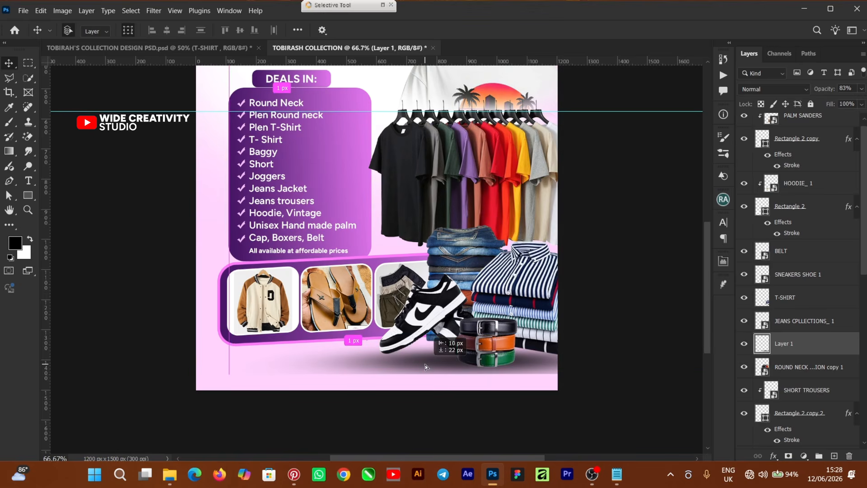
- Move the sneakers and the striped shirt stack down so they rest on the ground shadow
drag(424, 315, 431, 324)
click(608, 270)
drag(532, 273, 534, 288)
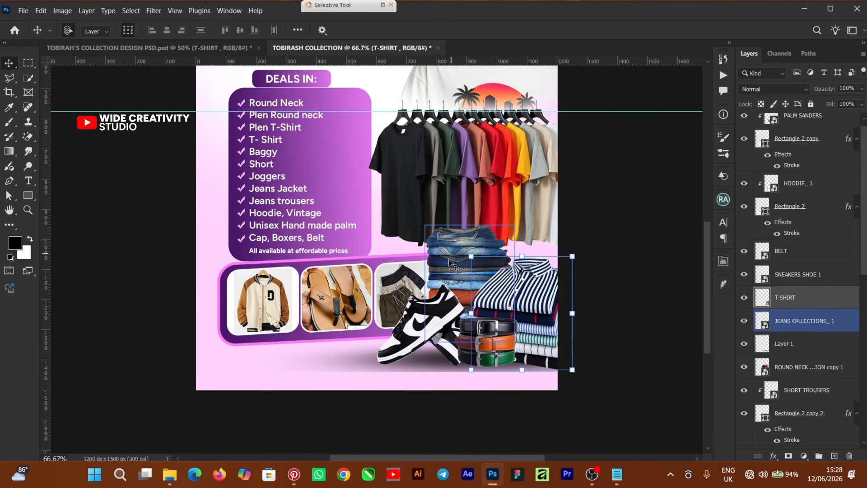
- Add a layer mask to the ground shadow layer and fade its excess beneath the image cards with a soft black 250 px brush
click(340, 362)
click(789, 456)
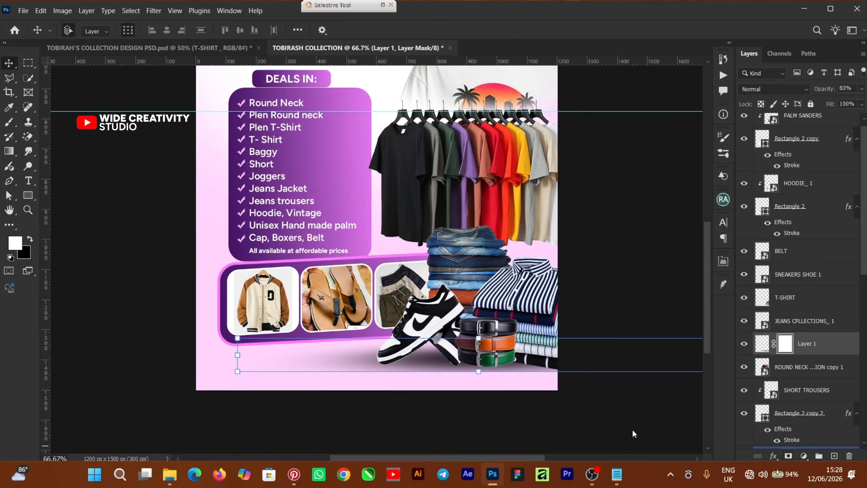
click(10, 123)
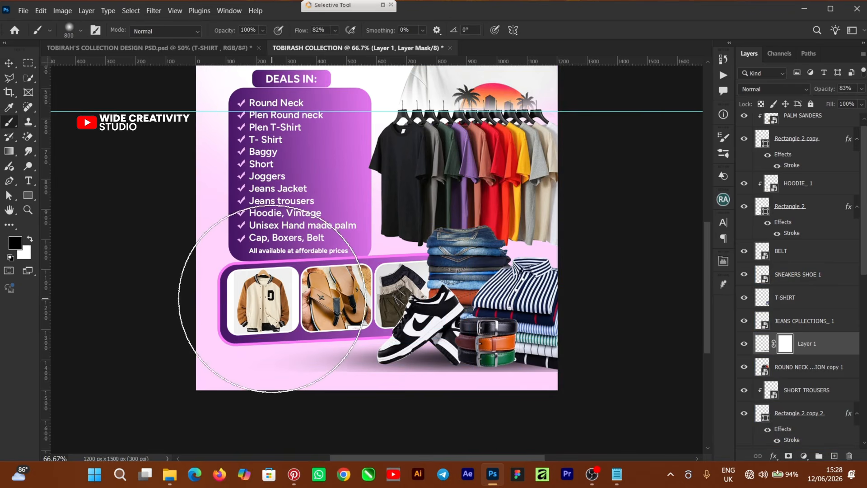
key(bracketleft)
key(bracketleft)
key(bracketleft)
key(bracketleft)
key(bracketleft)
key(bracketleft)
key(bracketleft)
key(bracketleft)
key(bracketleft)
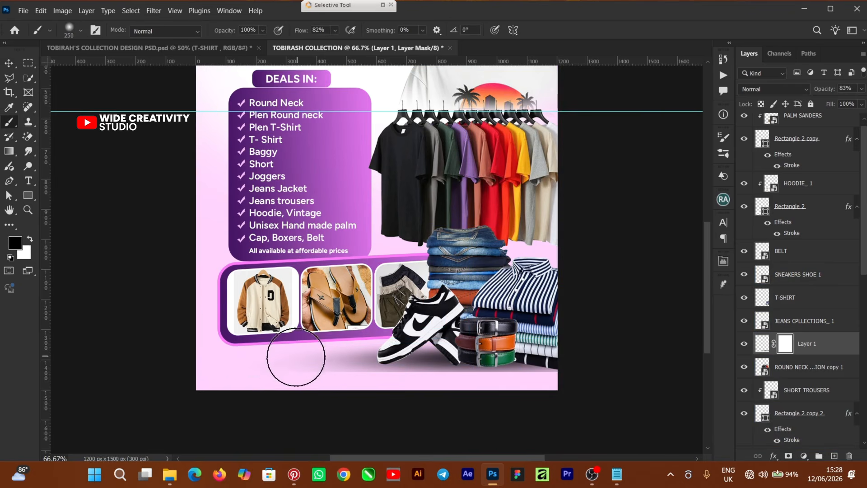
mouse_move(313, 360)
mouse_down()
mouse_move(393, 407)
mouse_move(530, 407)
mouse_move(354, 406)
mouse_move(433, 419)
mouse_move(619, 413)
mouse_up()
key(v)
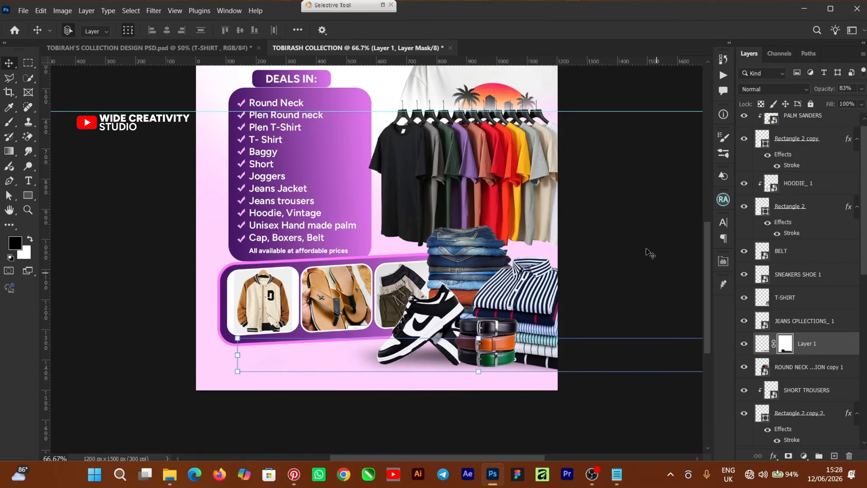
click(95, 341)
- Nudge the ground shadow a few pixels lower beneath the sneakers and belts
drag(707, 297, 707, 289)
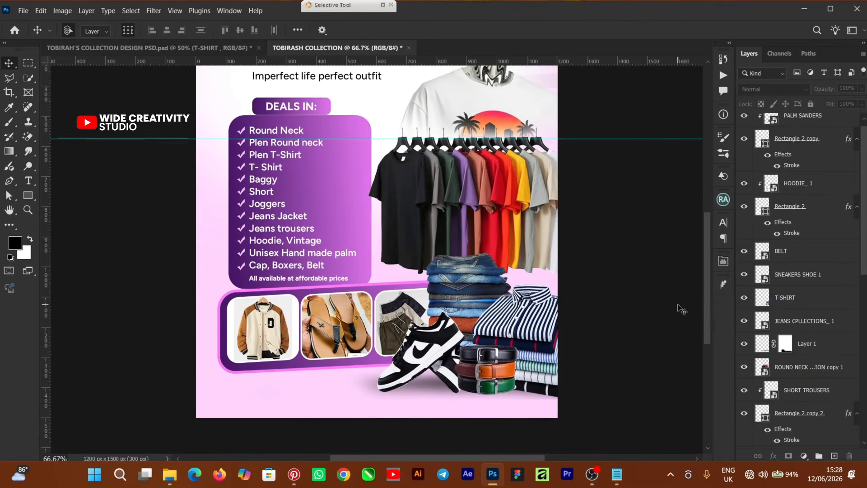
click(435, 389)
key(Down)
key(Down)
key(Down)
key(Down)
key(Down)
key(Down)
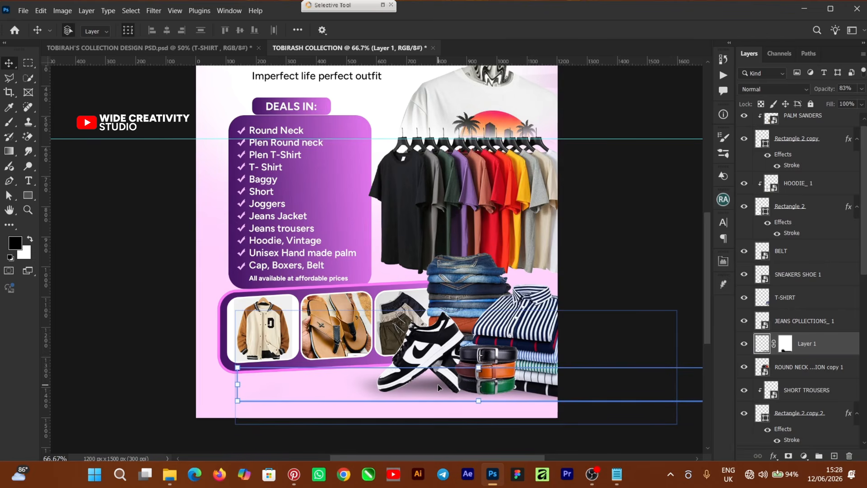
click(136, 324)
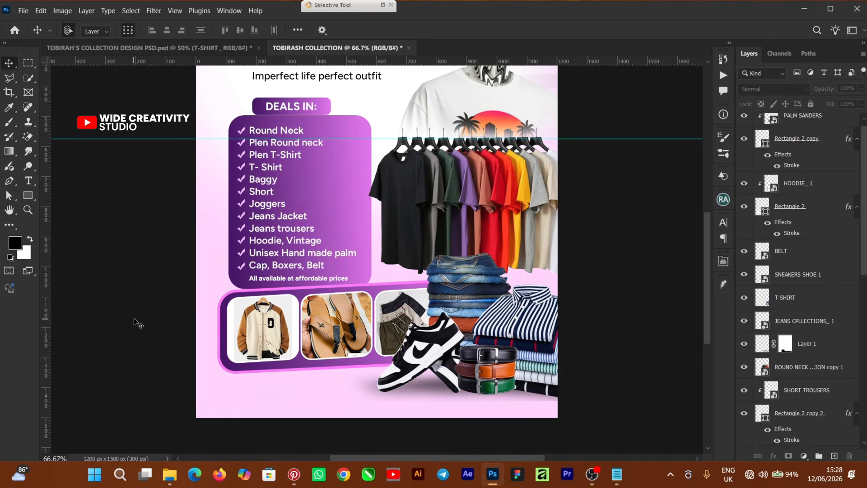
- Group the contact icons and text in TOBIRAH'S COLLECTION DESIGN PSD.psd and bring the group into the TOBIRASH COLLECTION flyer below the image cards
click(117, 47)
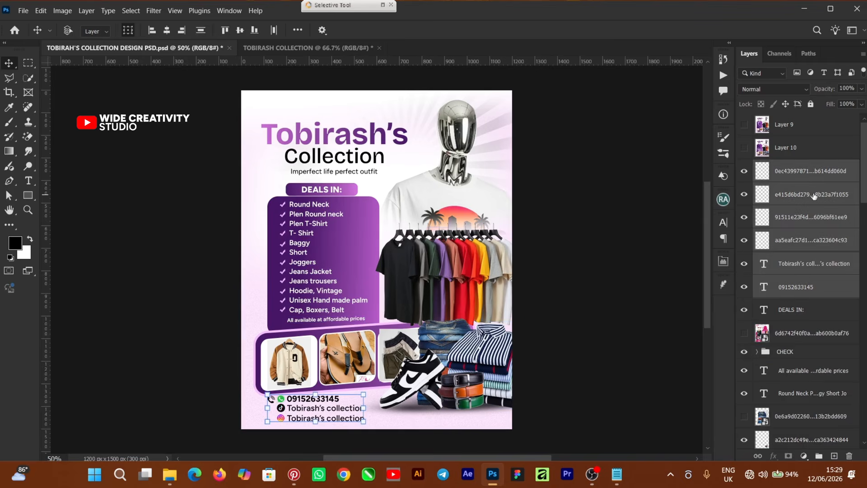
key(ctrl+g)
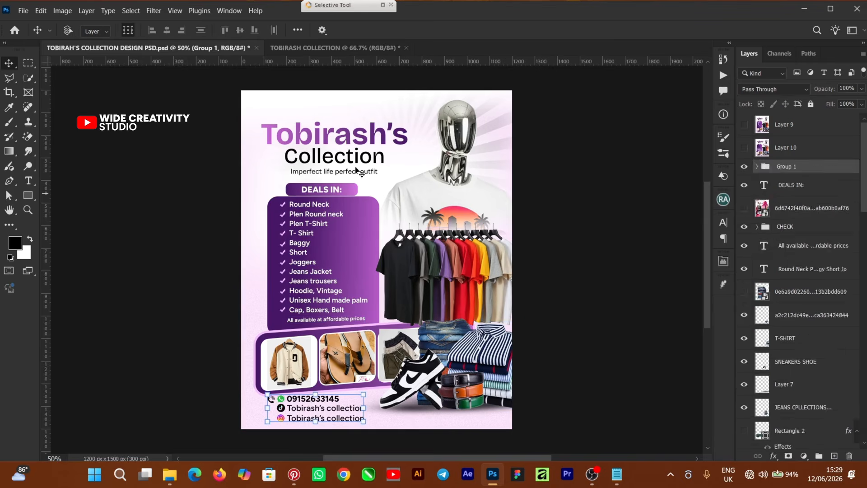
click(333, 48)
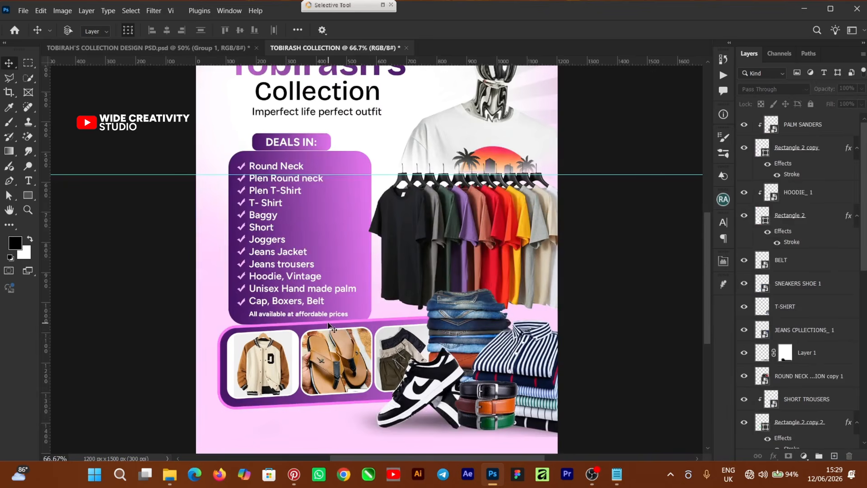
drag(333, 326, 312, 421)
- Scale the contact details group to 79.64% and place it below the image cards, clear of the sneakers
key(ctrl+t)
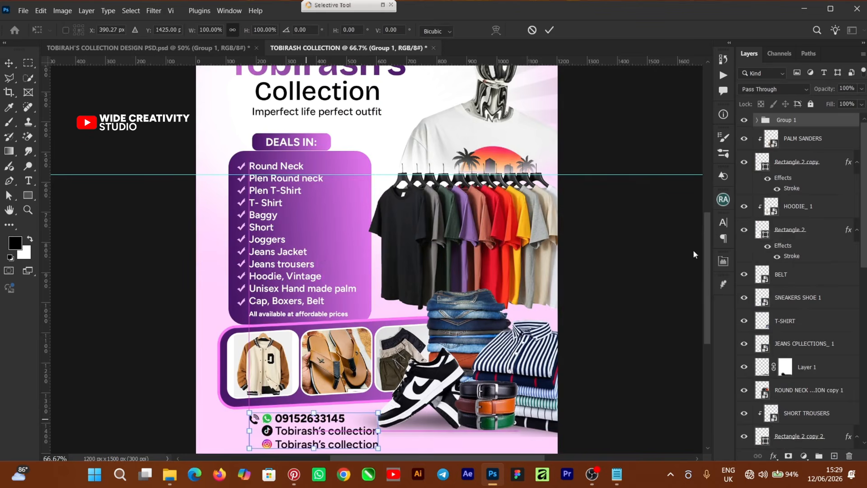
drag(706, 244, 701, 283)
key(ctrl+plus)
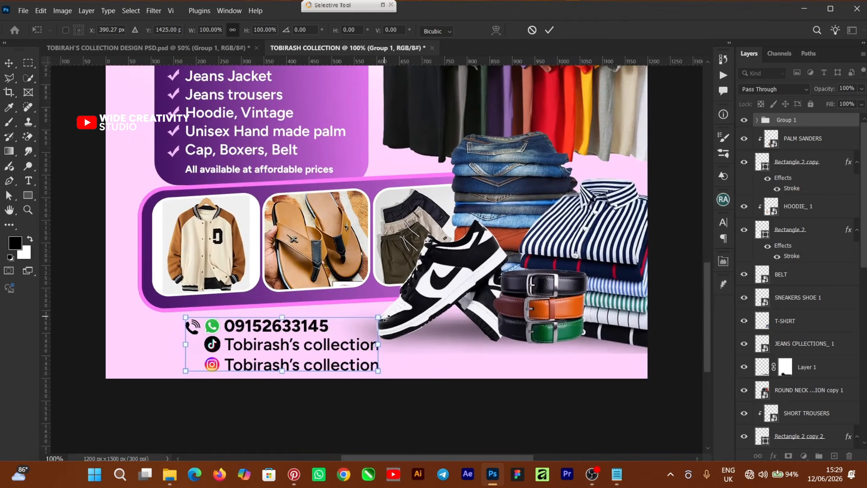
drag(385, 317, 346, 328)
drag(277, 353, 267, 344)
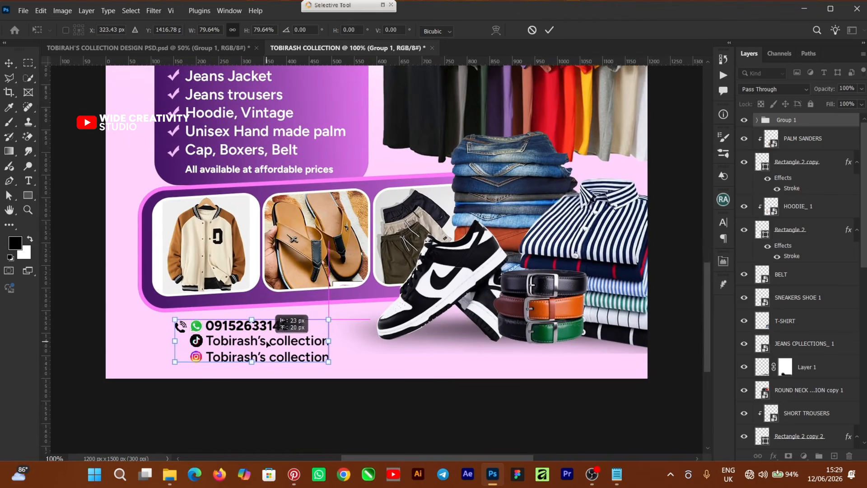
click(549, 30)
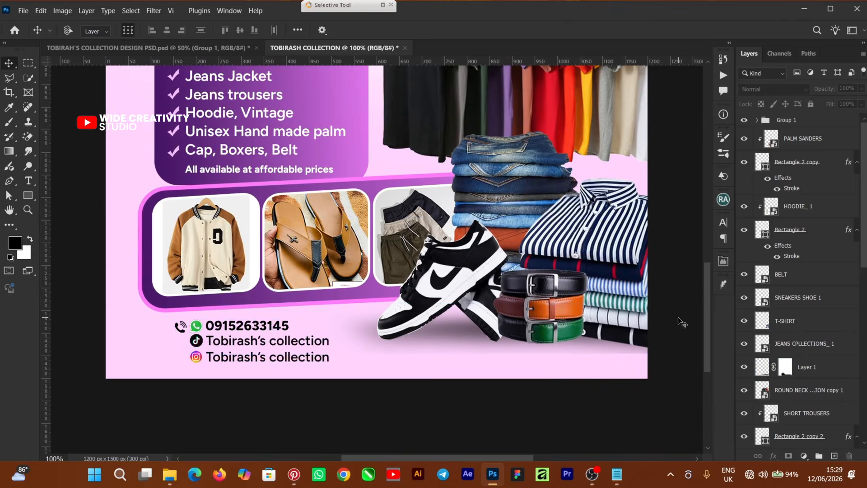
- Delete the horizontal guide crossing the flyer at the top of the clothes rack
key(ctrl+minus)
key(ctrl+minus)
scroll(699, 260, down, 1)
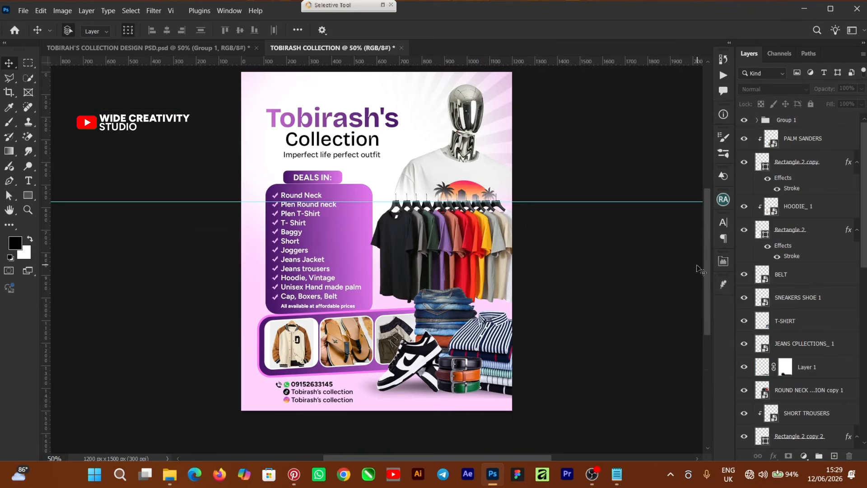
click(542, 201)
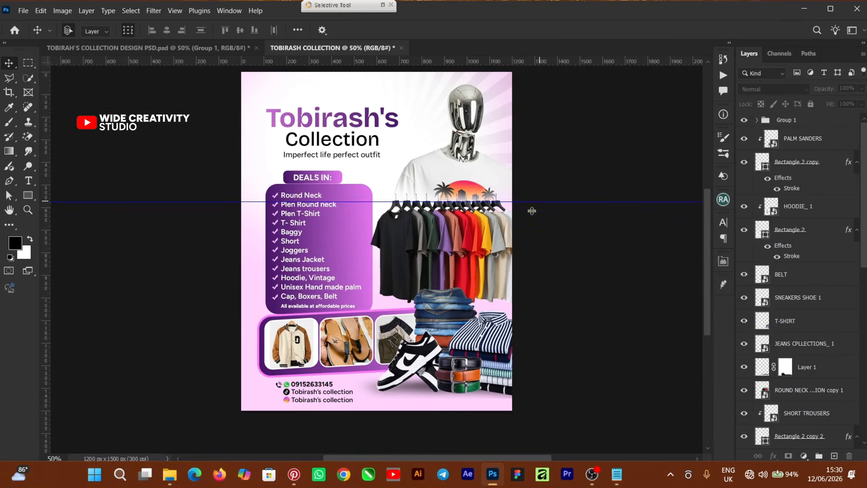
key(Delete)
scroll(708, 235, up, 1)
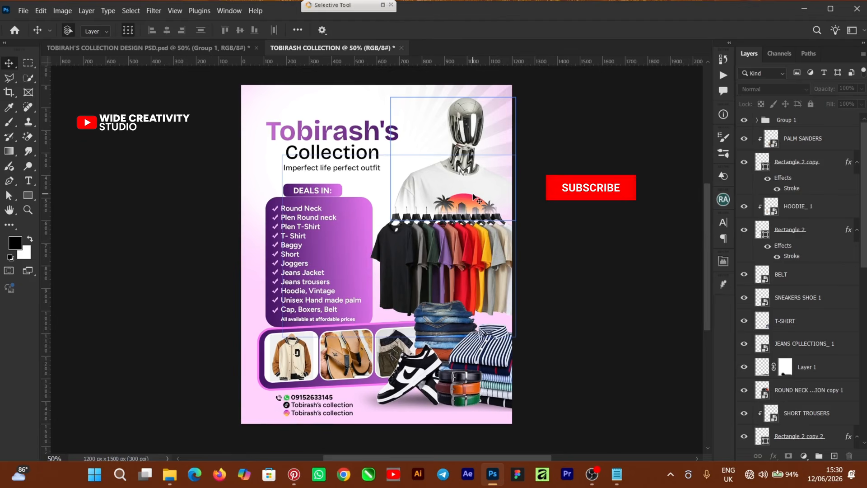
scroll(704, 200, up, 1)
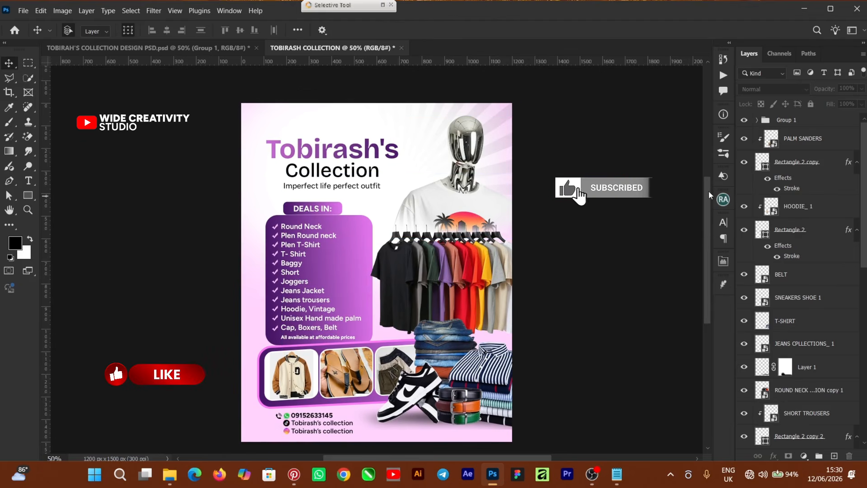